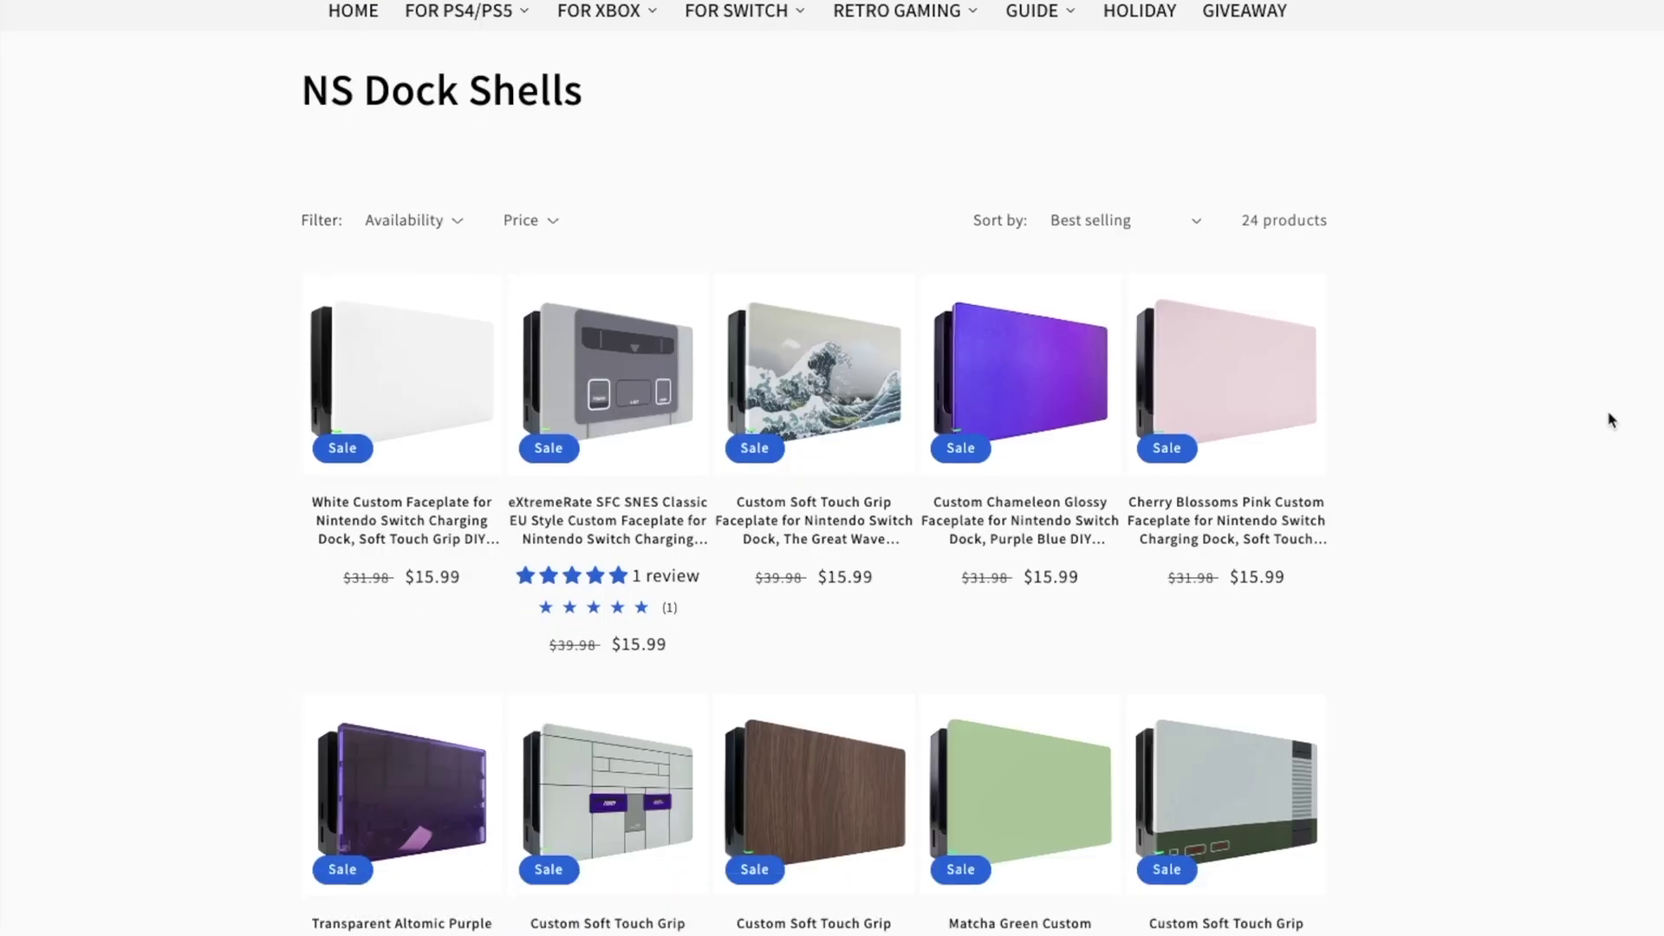
scroll(1611, 420, down, 8)
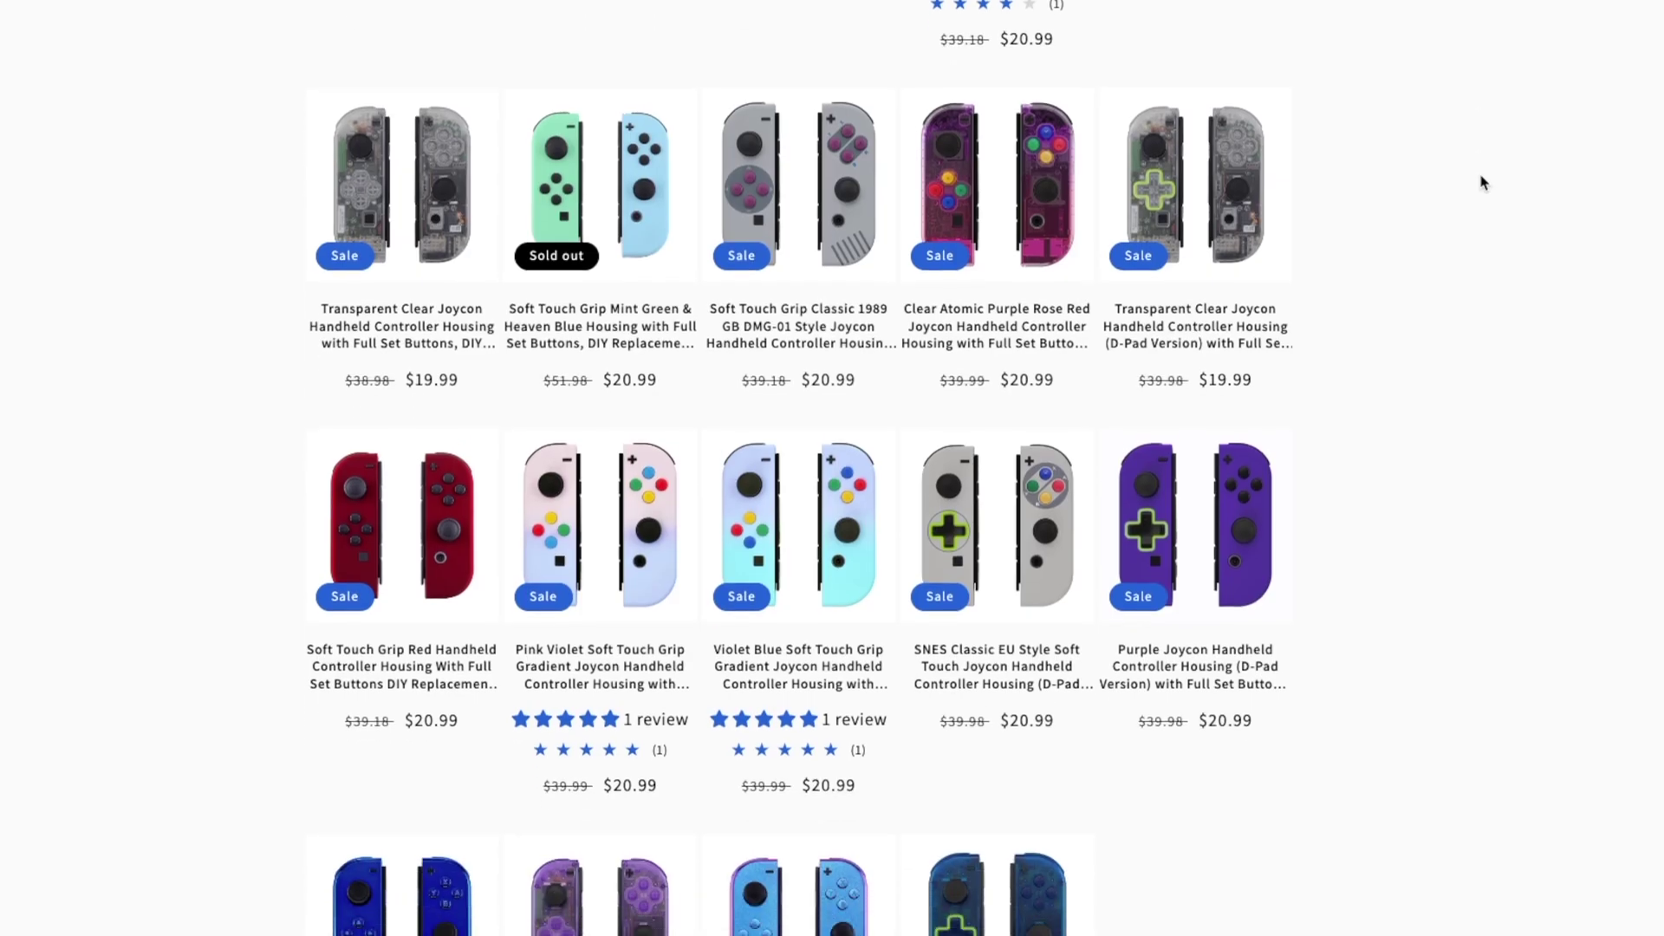
scroll(1482, 179, down, 4)
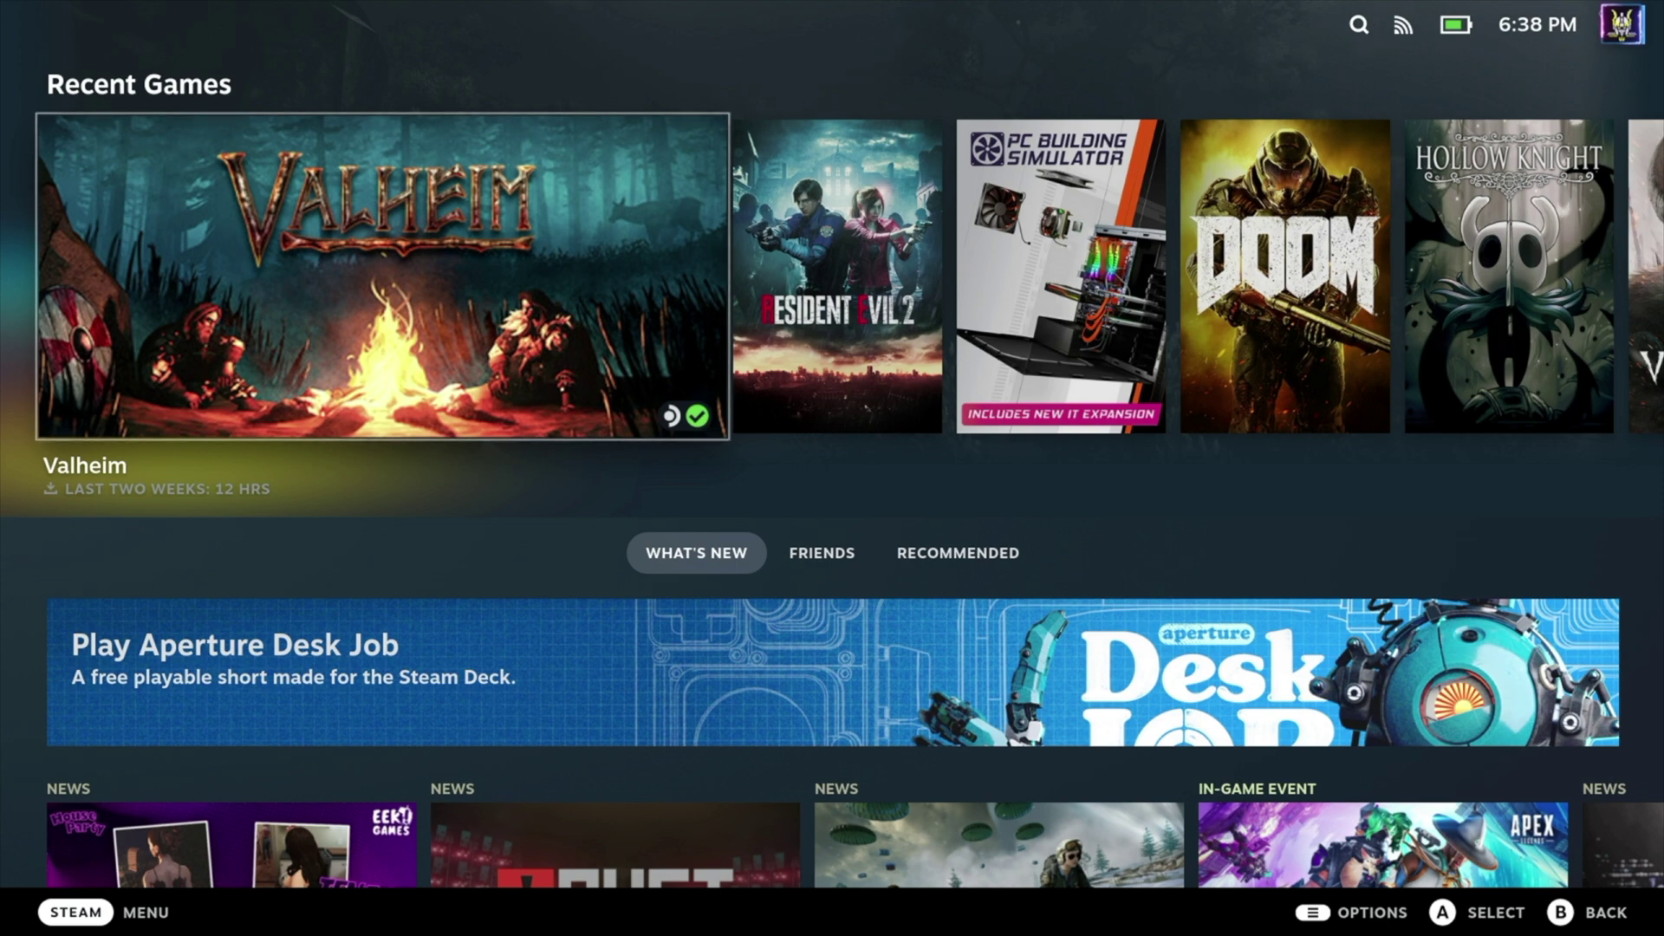
- Format the SD card from the Steam Deck's System settings and confirm erasing its data
key(super)
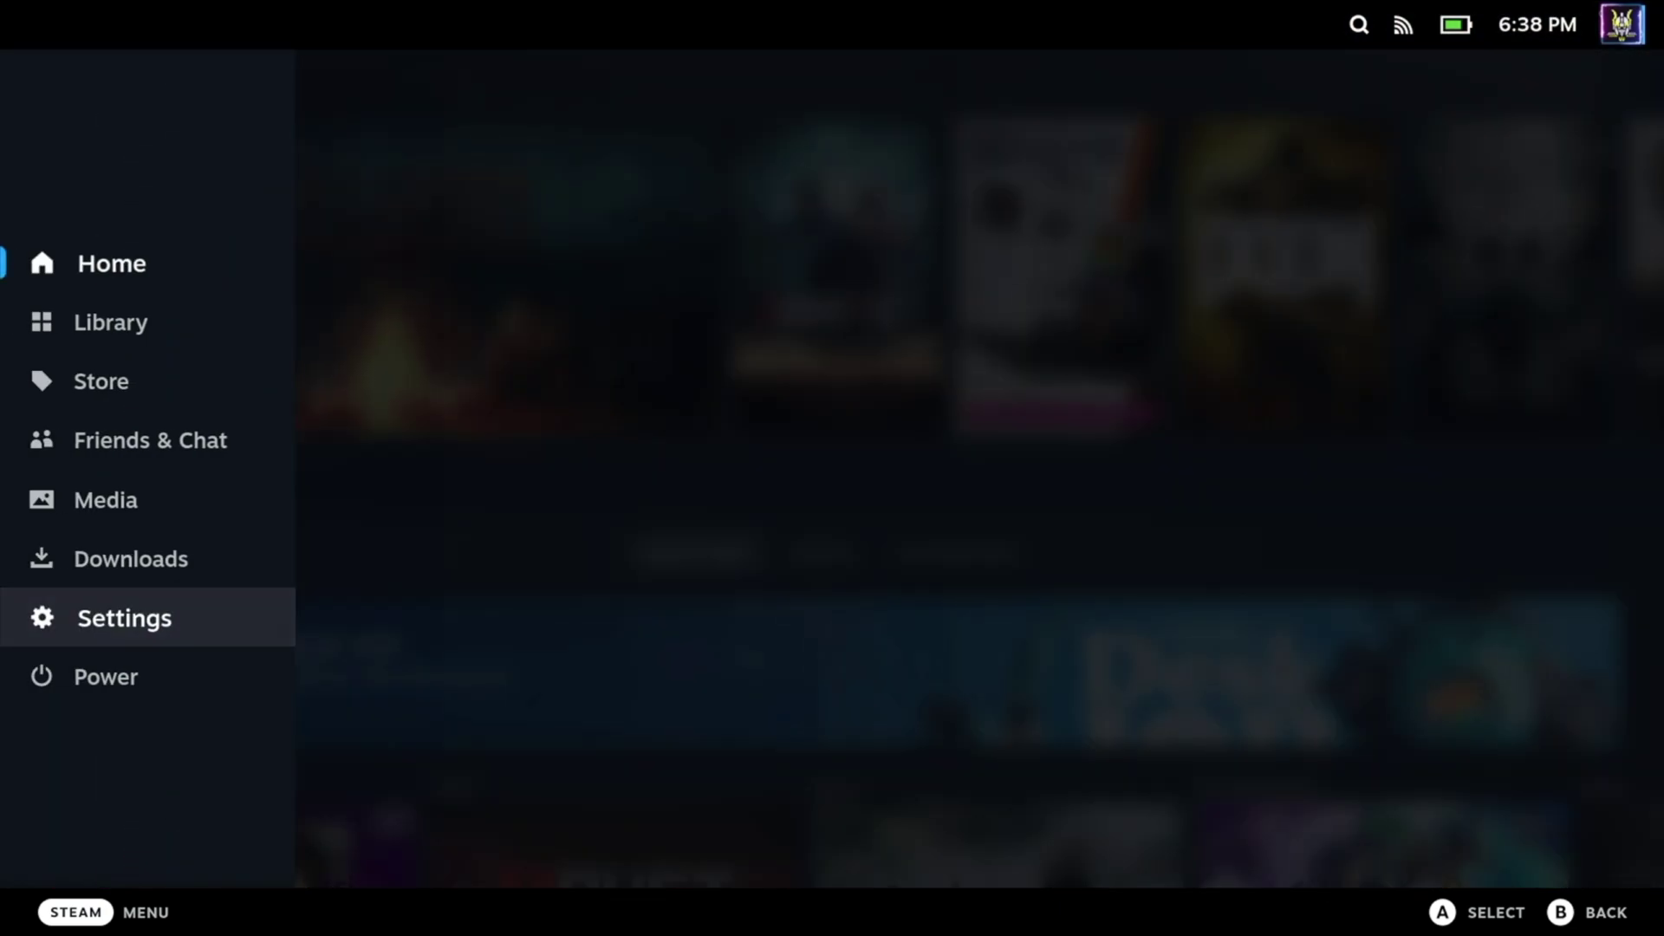
key(Return)
key(Down)
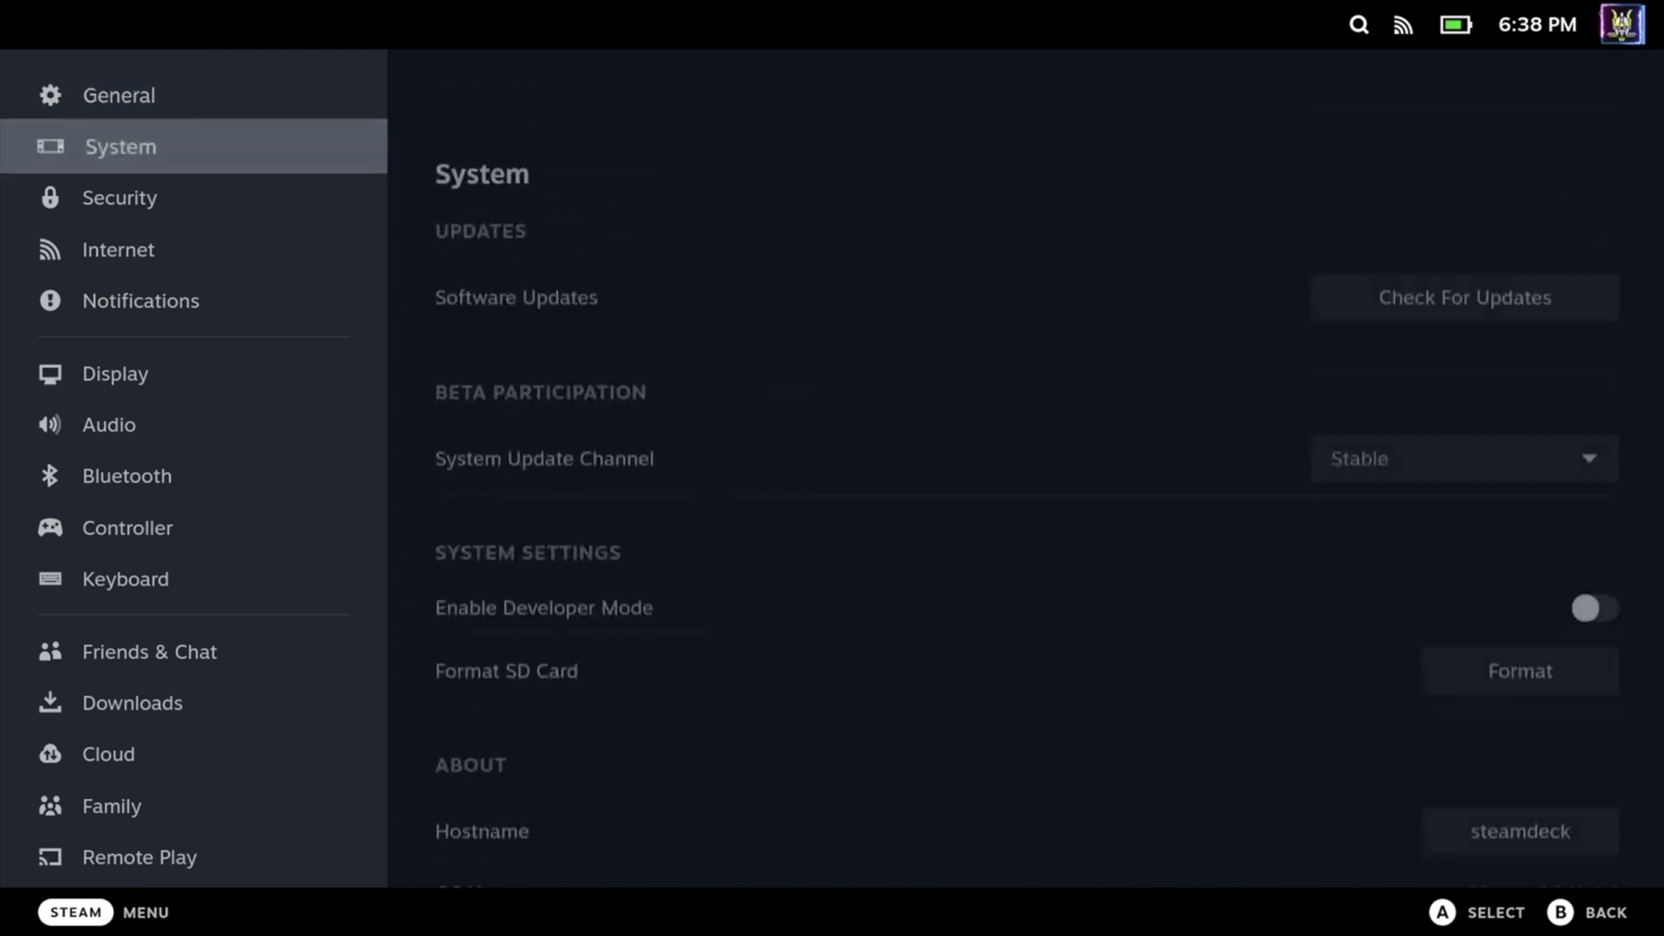
key(Right)
key(Down)
key(Down)
key(Down)
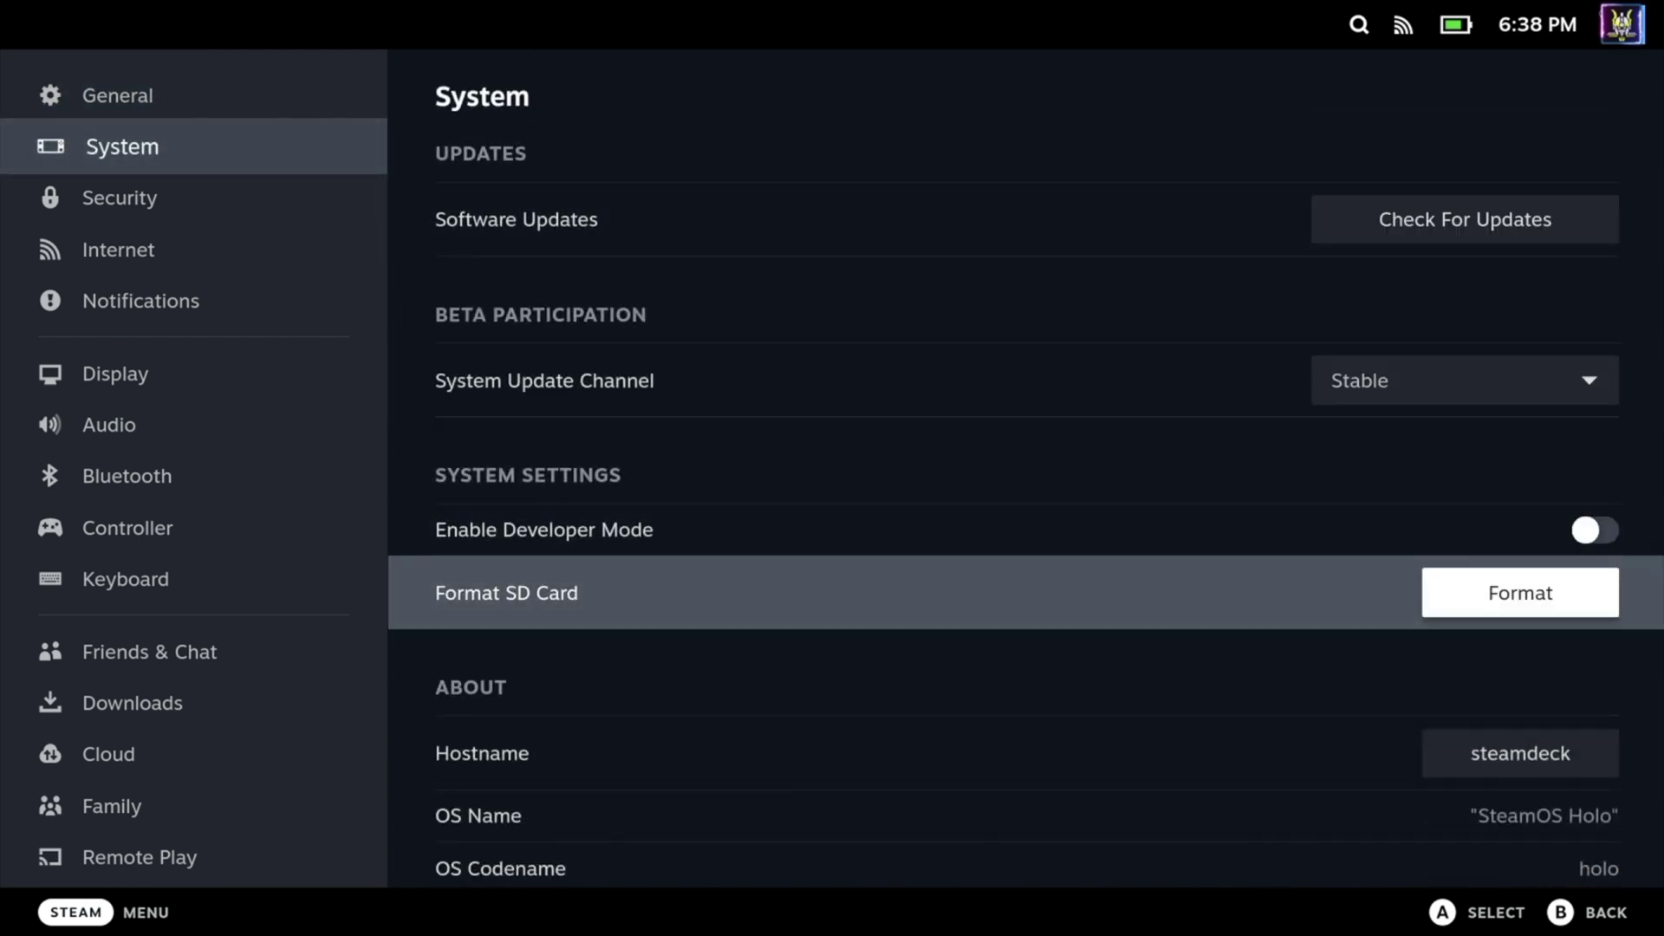
key(Return)
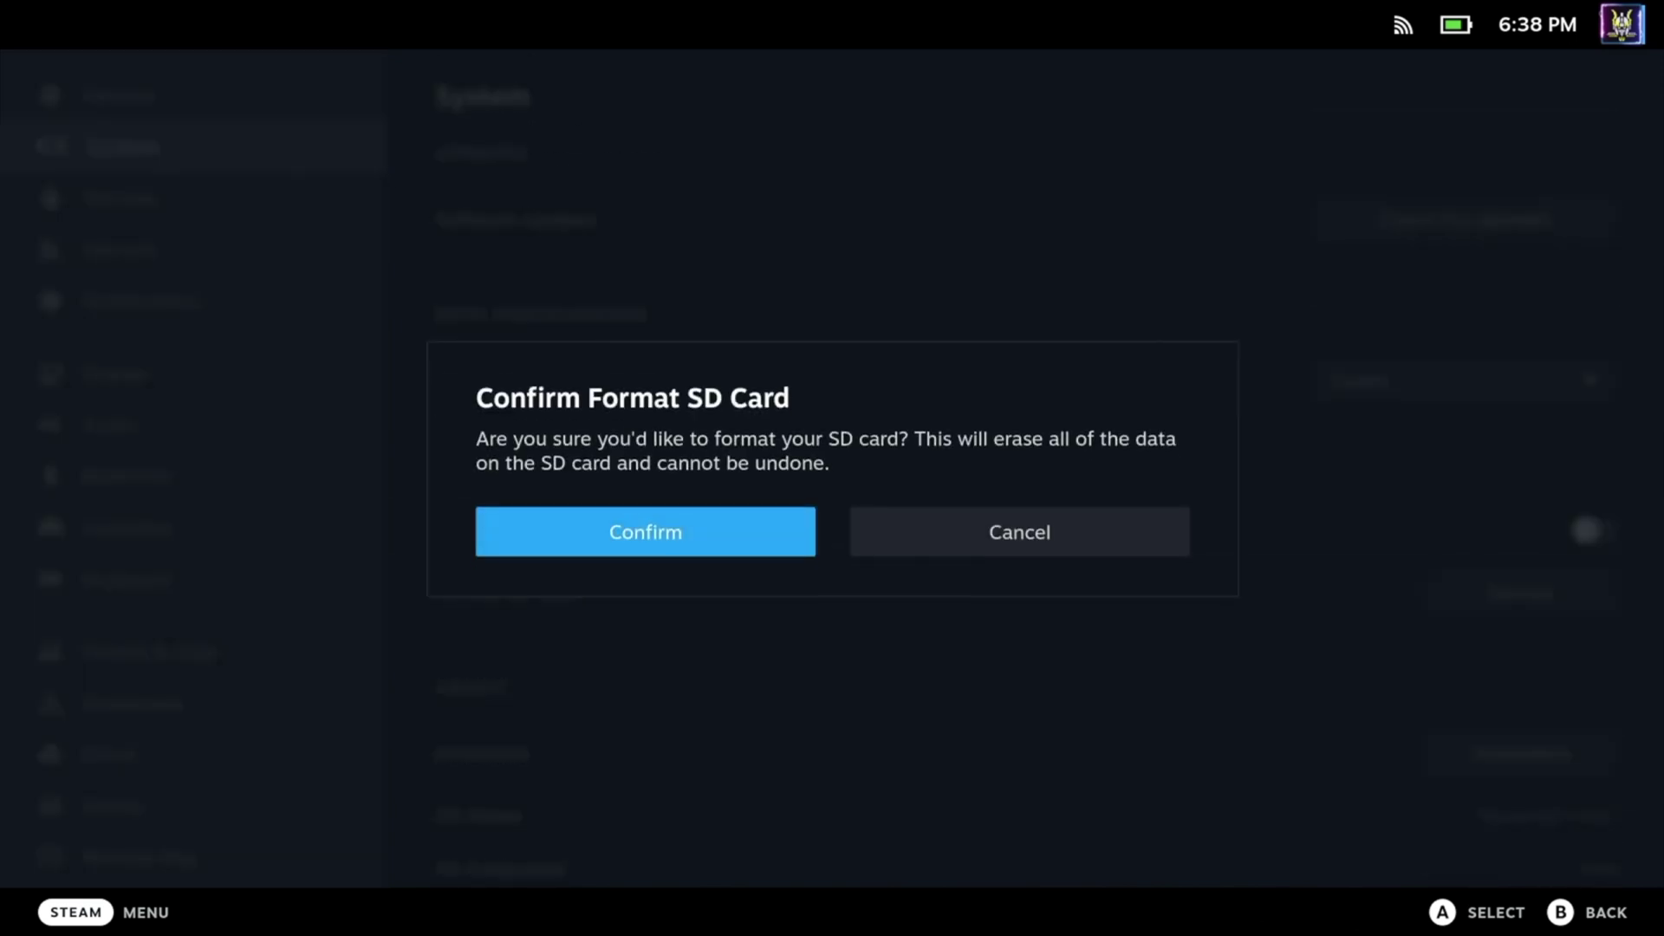
key(Return)
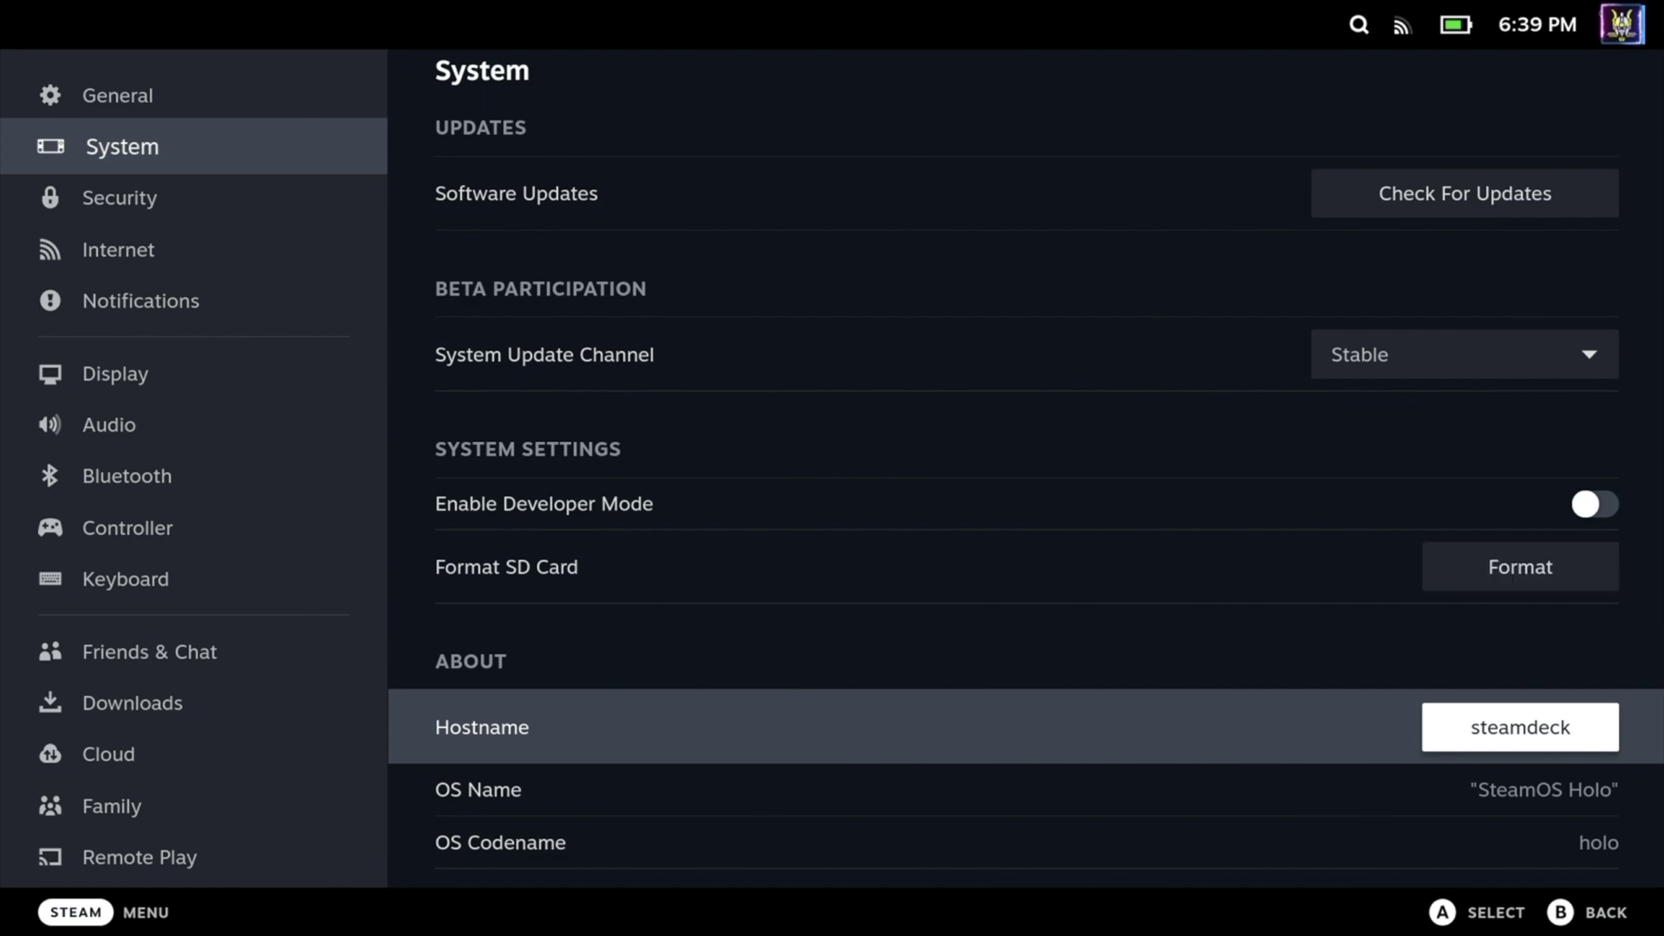
- Leave the settings and switch the Steam Deck from gaming mode to desktop mode
key(Escape)
key(Escape)
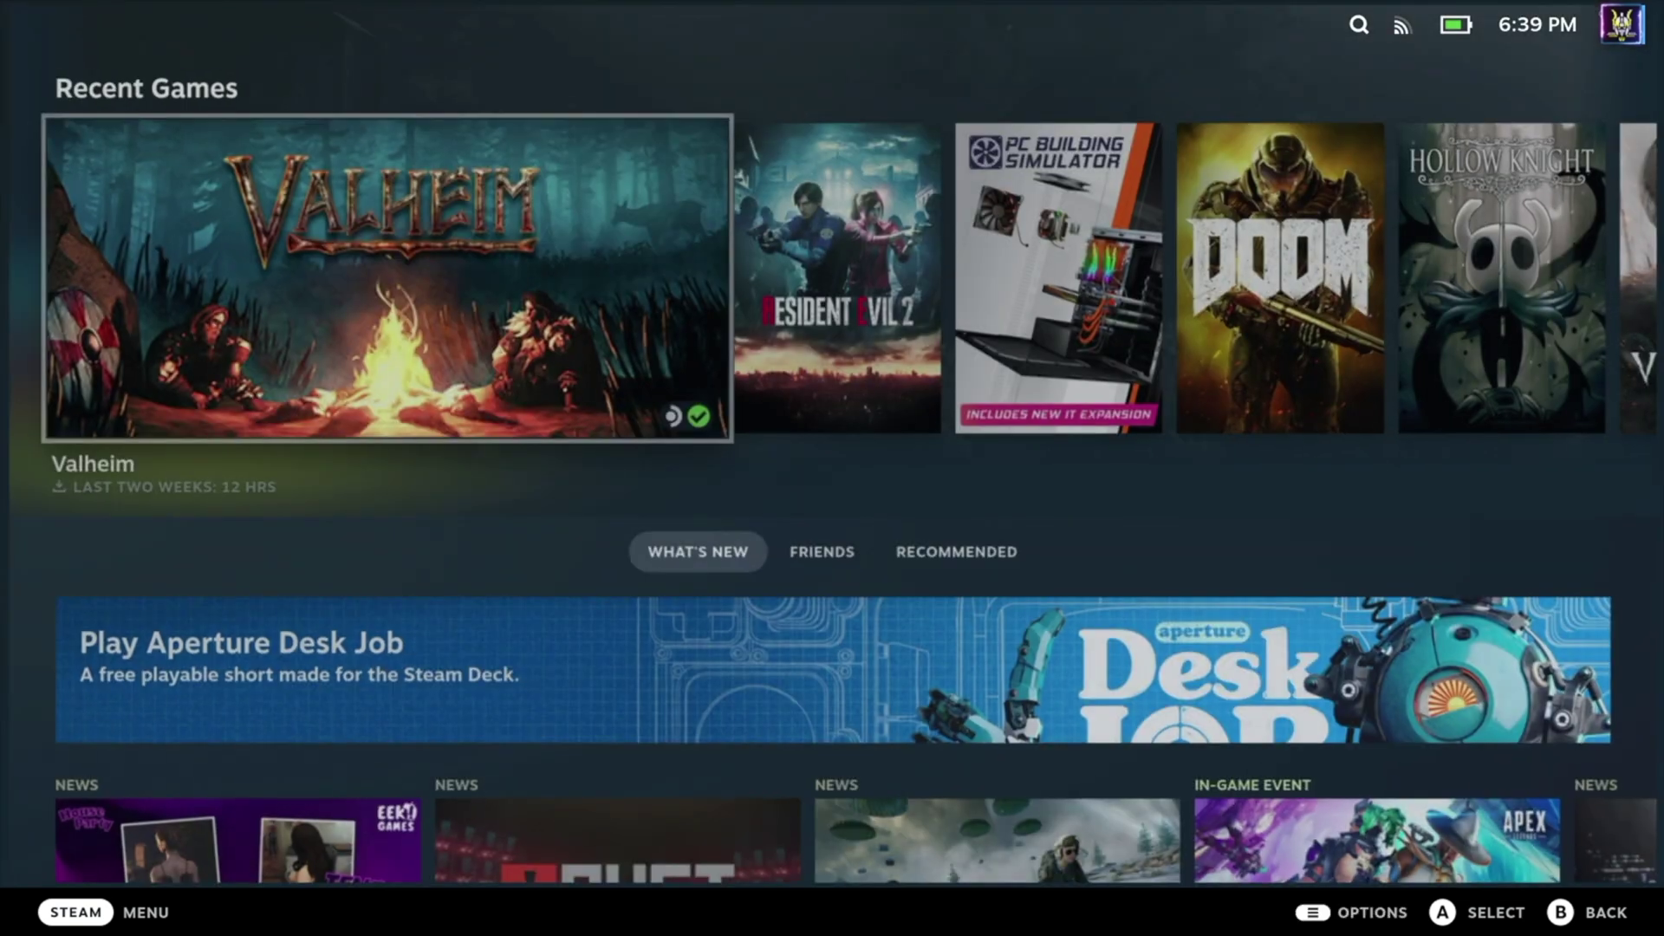
key(ctrl+1)
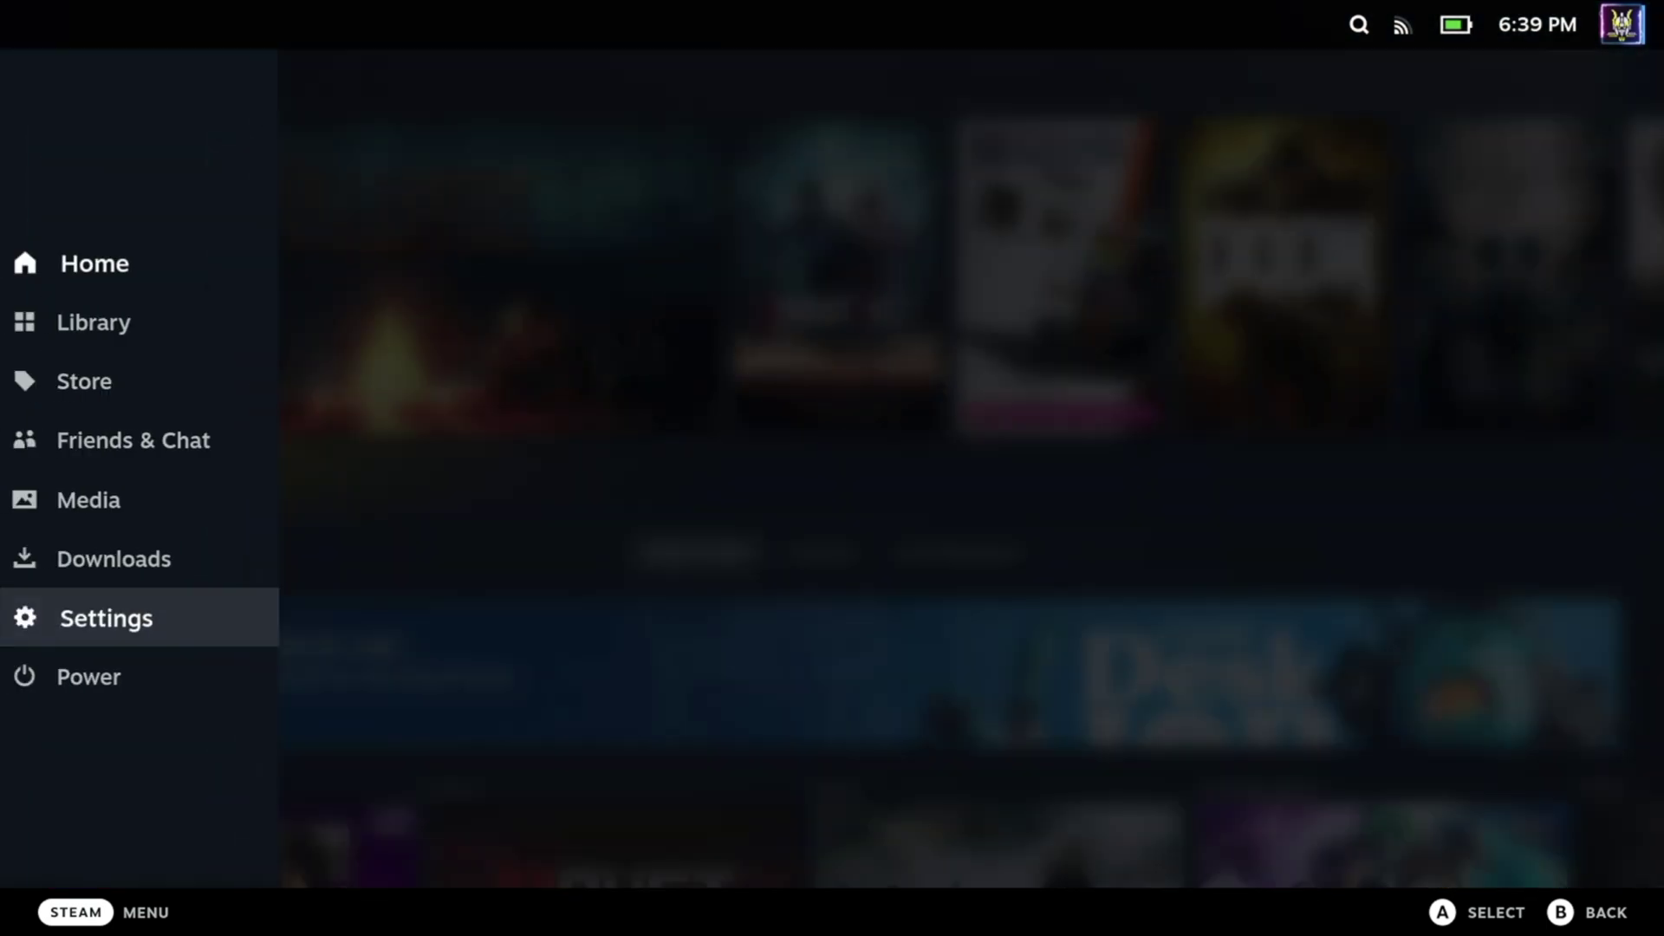
key(Down)
key(Return)
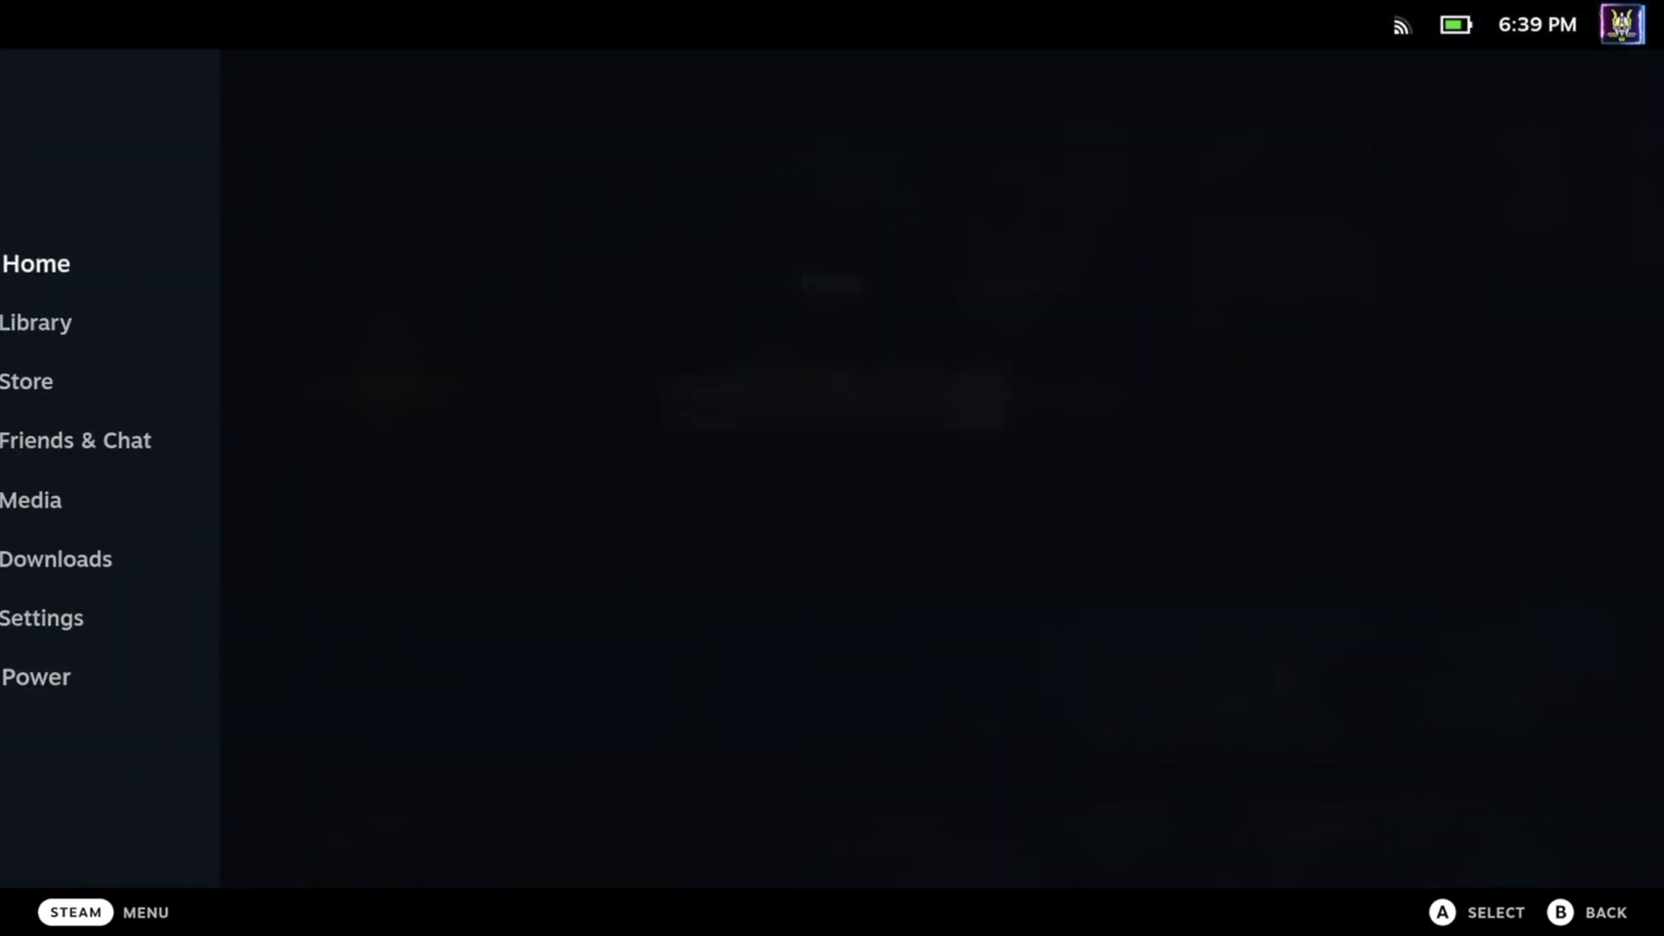
key(Down)
key(Down)
key(Down)
key(Down)
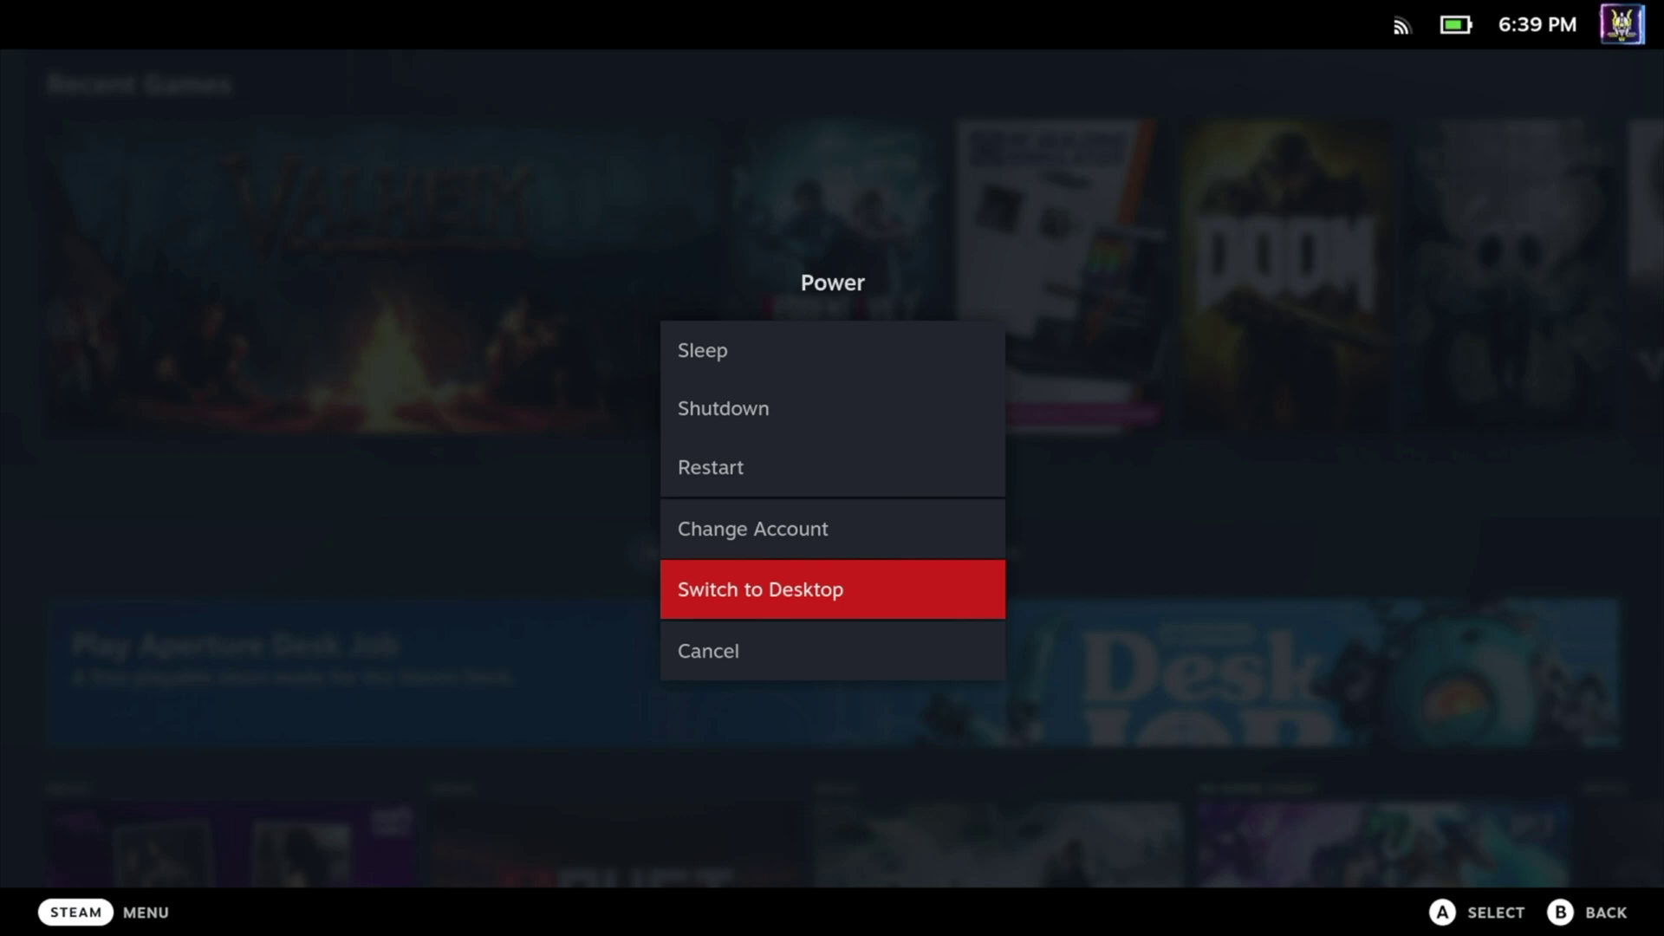
key(Return)
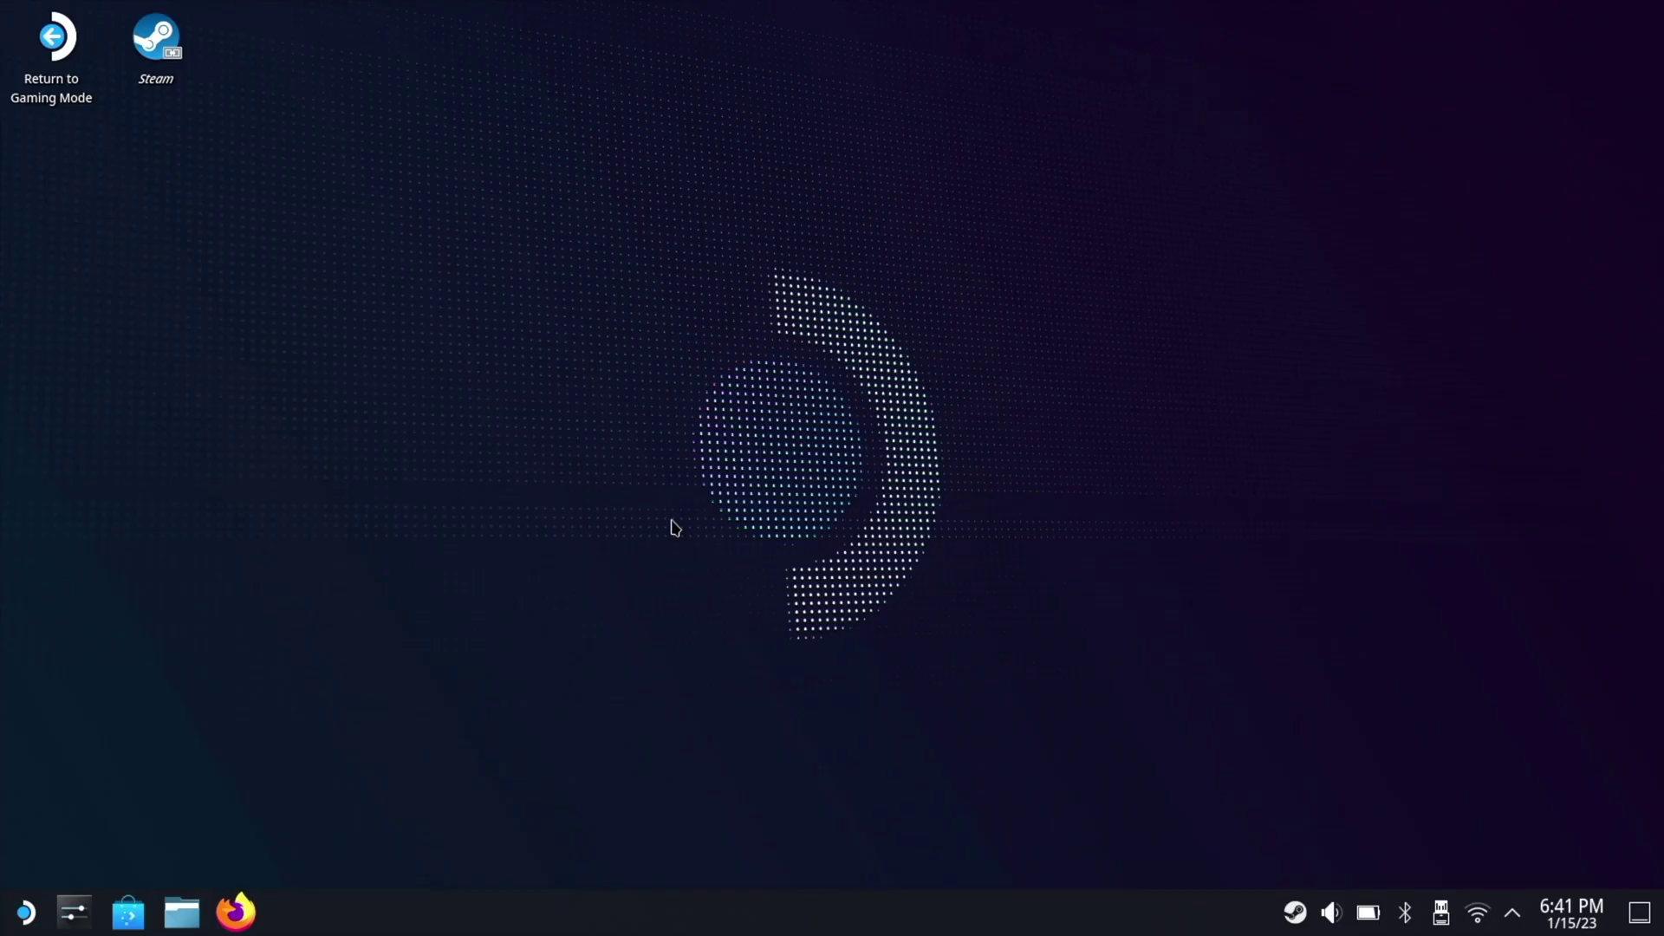
- Install Firefox through the Discover software store, then close the store
click(232, 924)
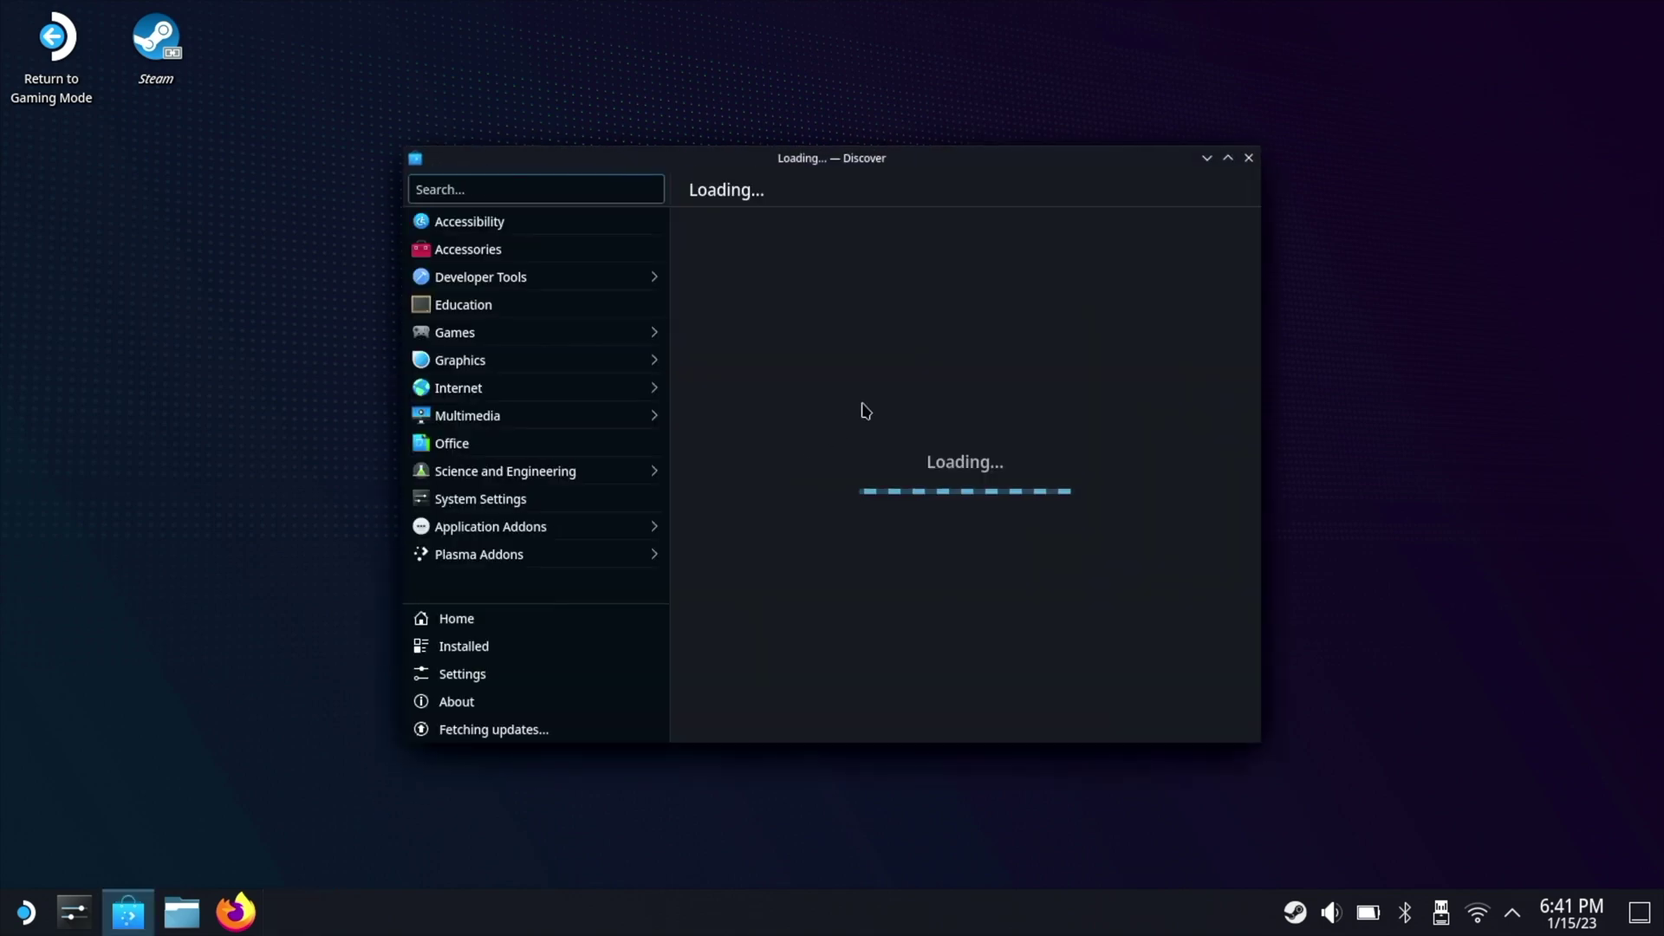
click(1228, 160)
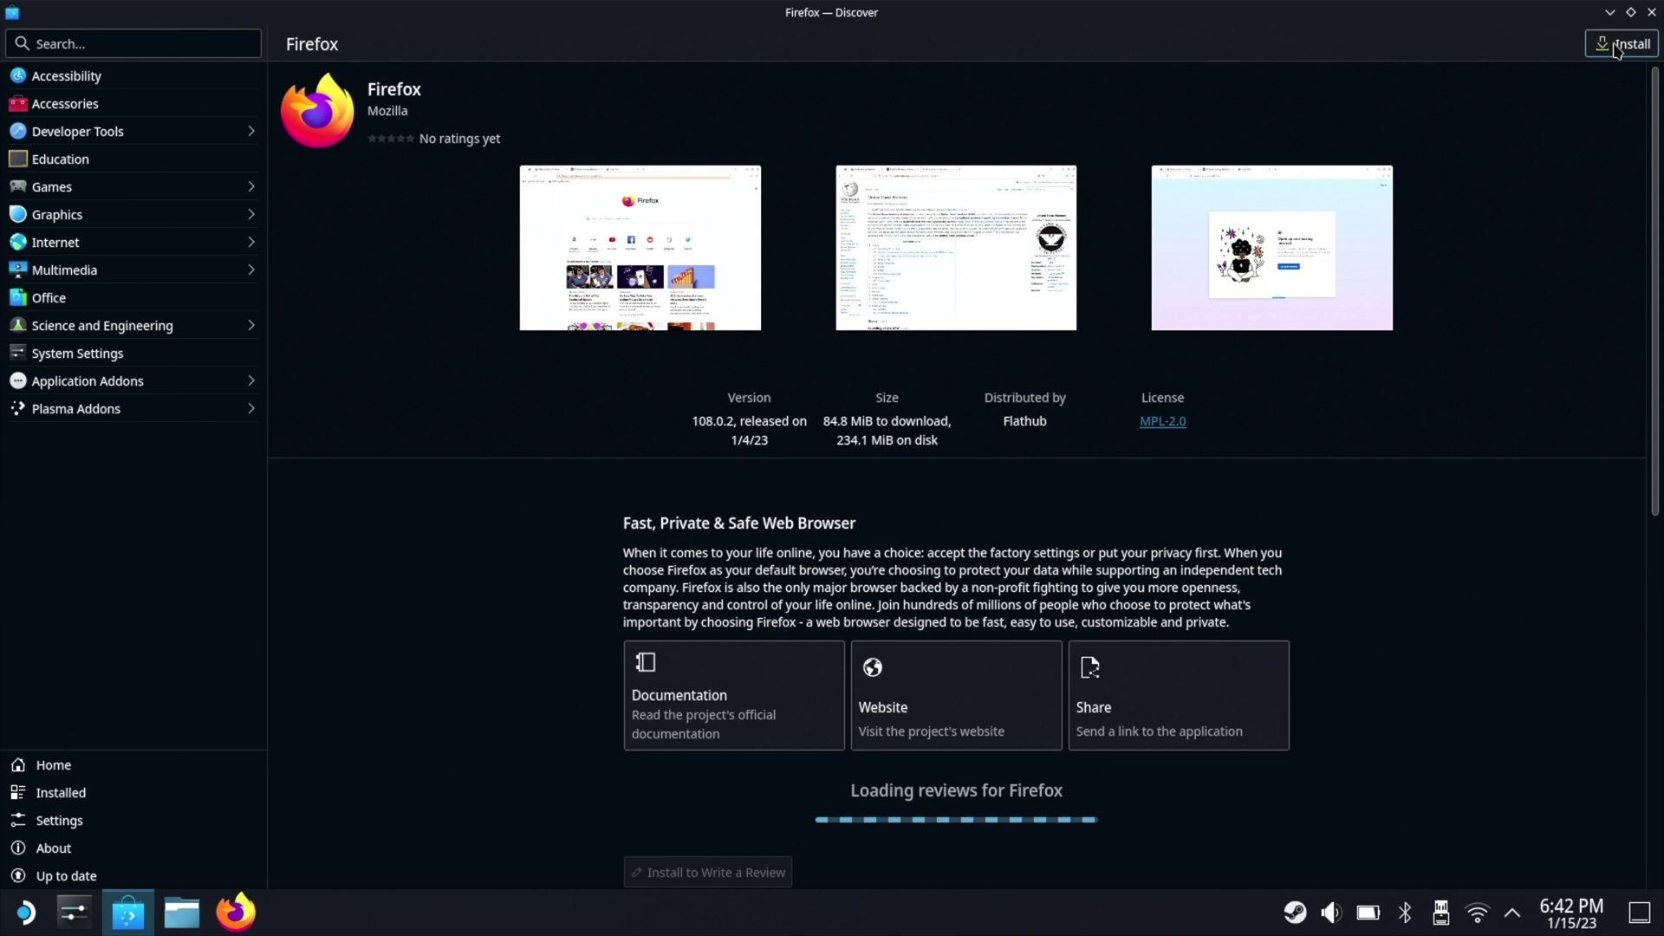
click(1616, 48)
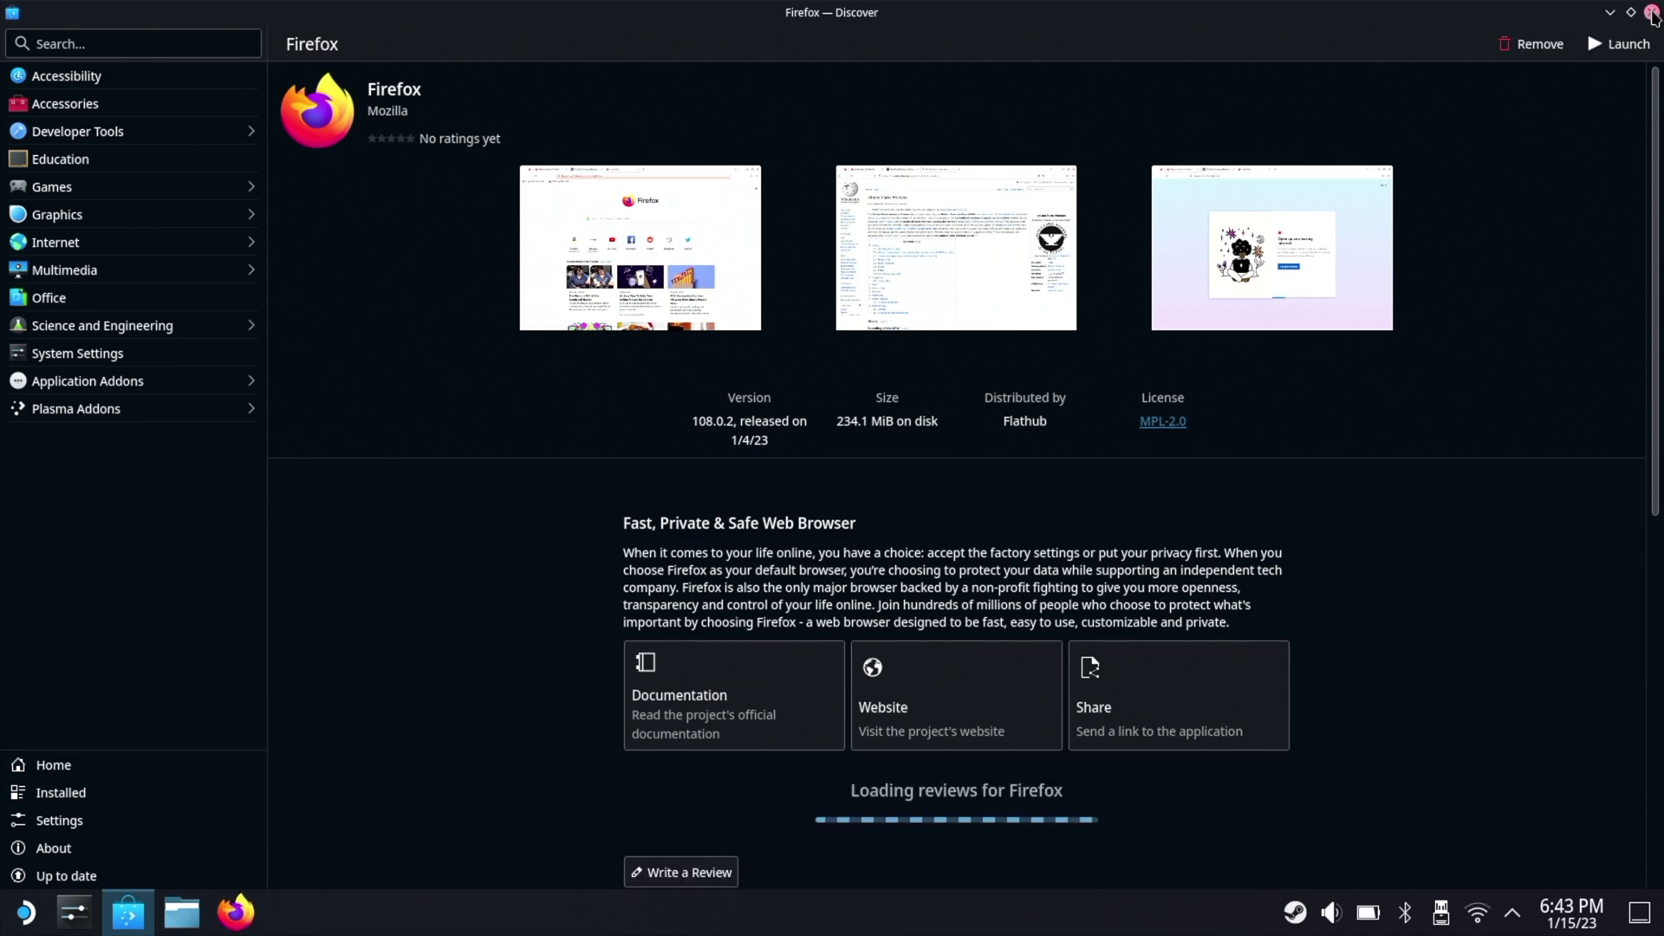
click(1650, 13)
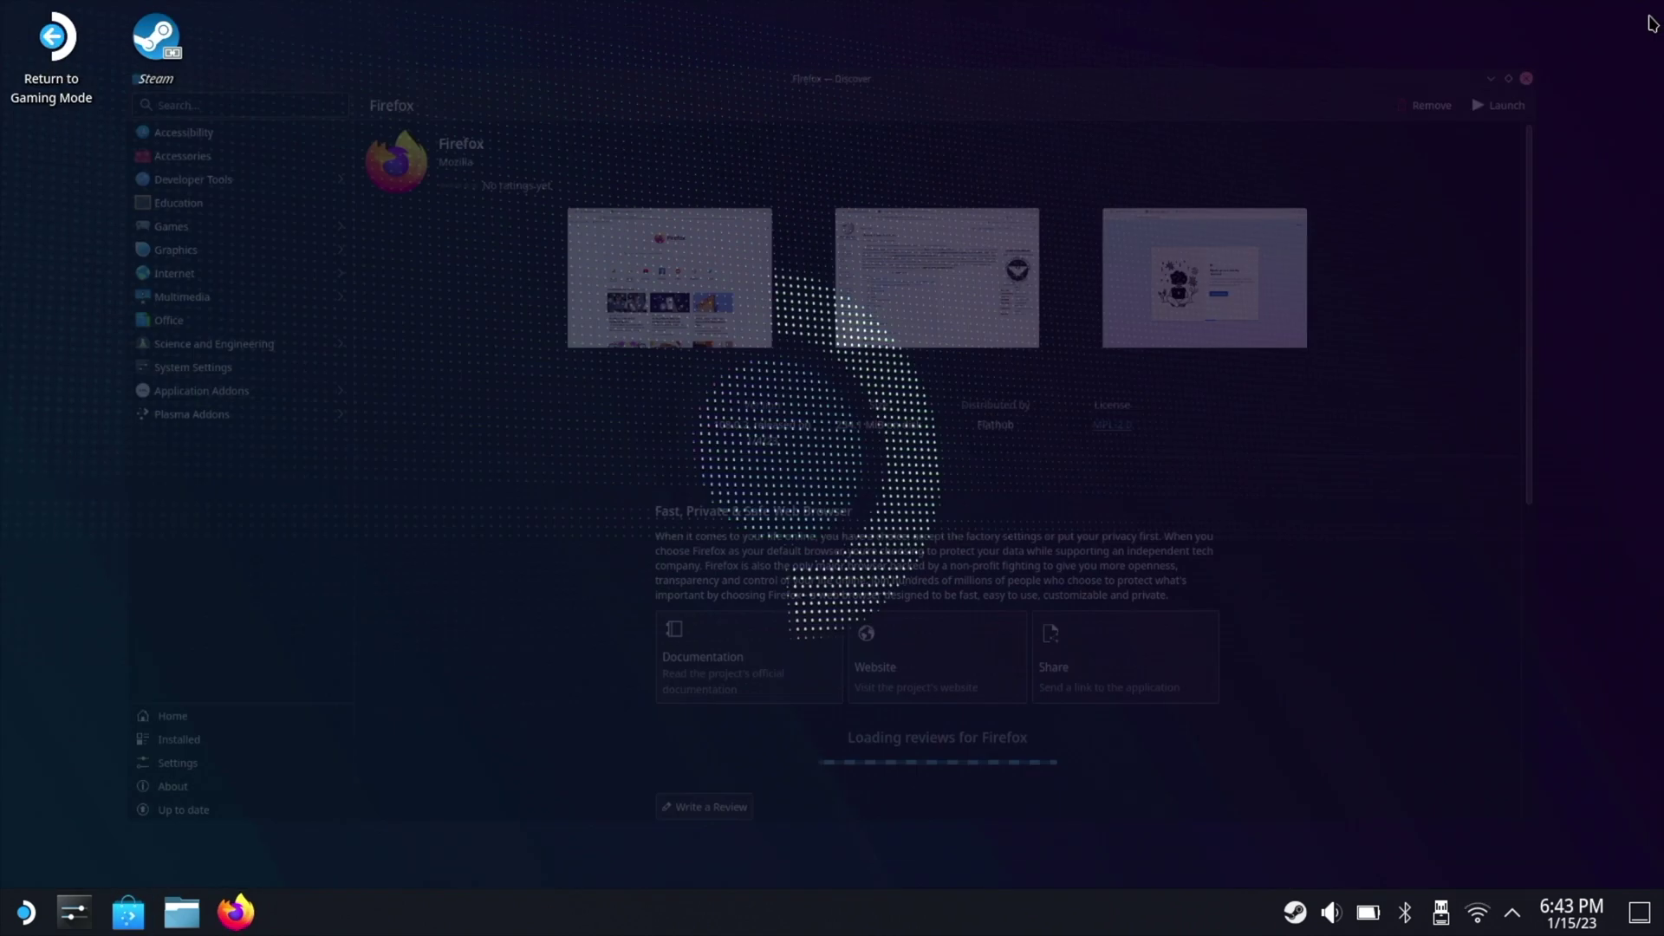
click(235, 915)
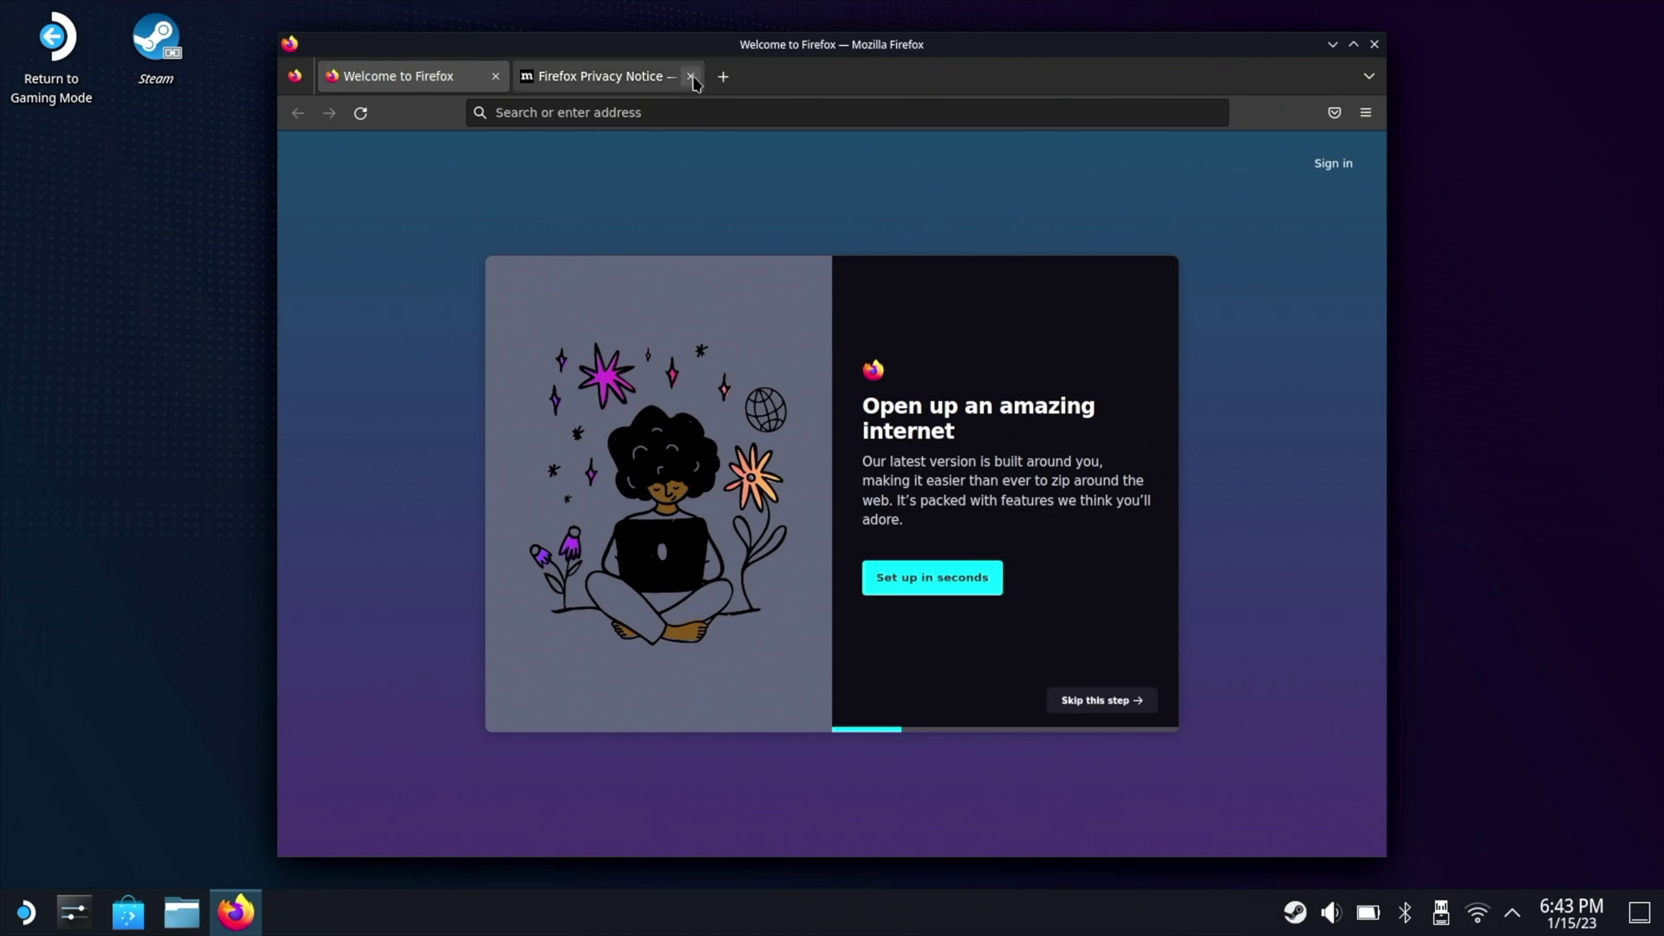
click(693, 78)
click(675, 113)
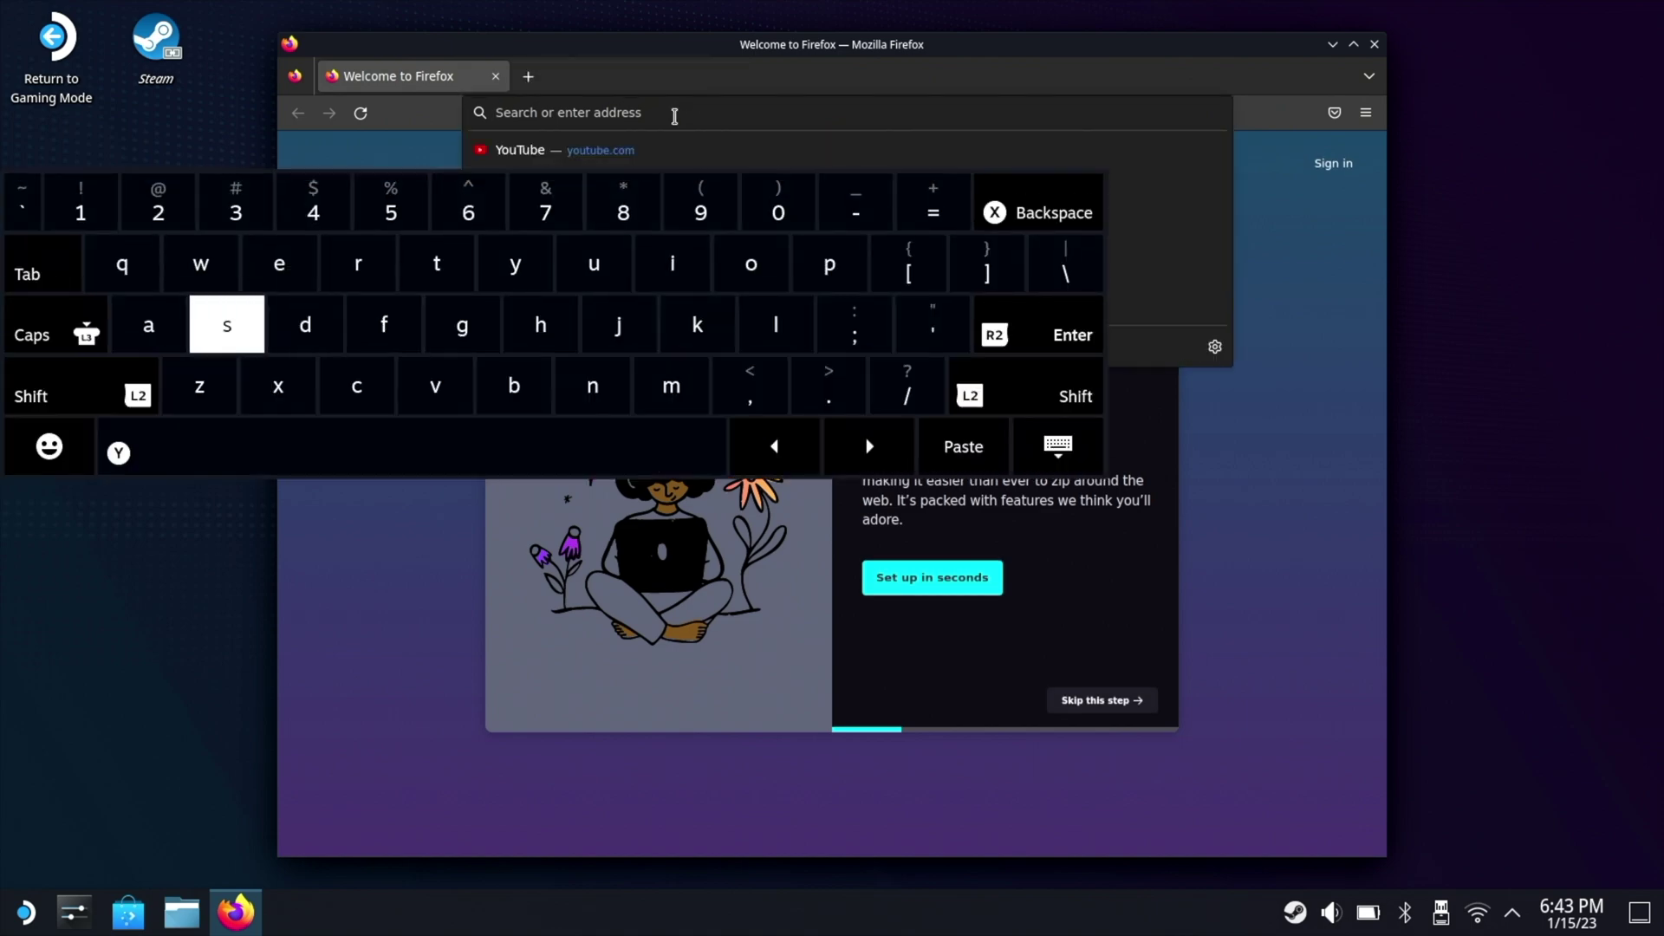
text(www.)
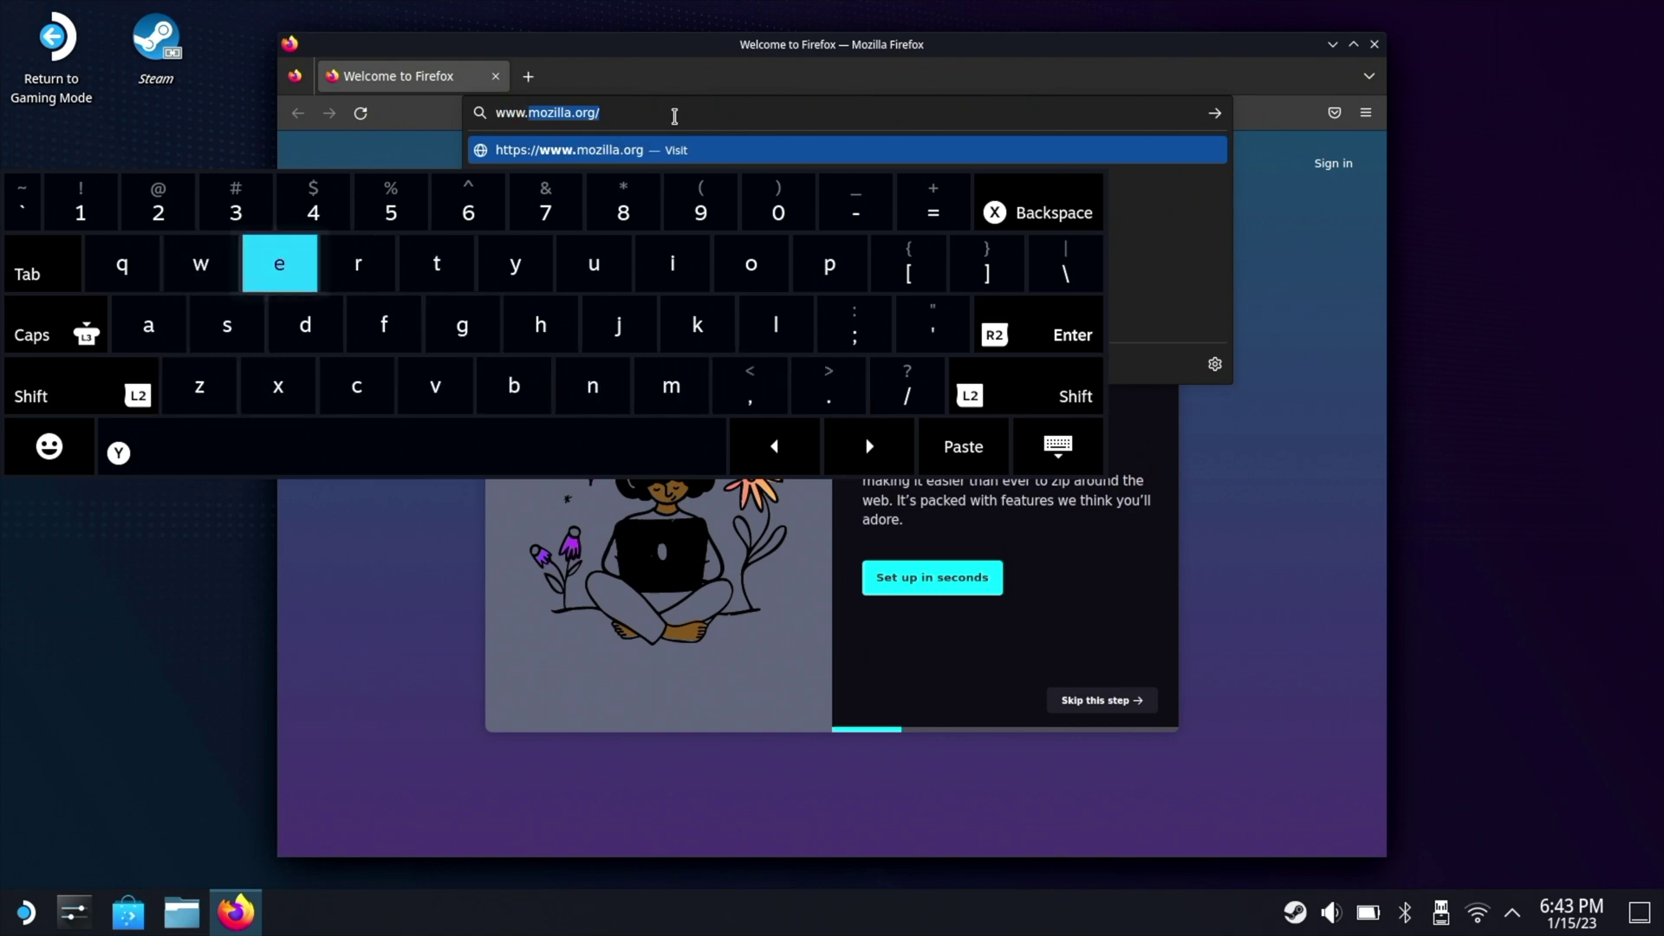
text(emudec)
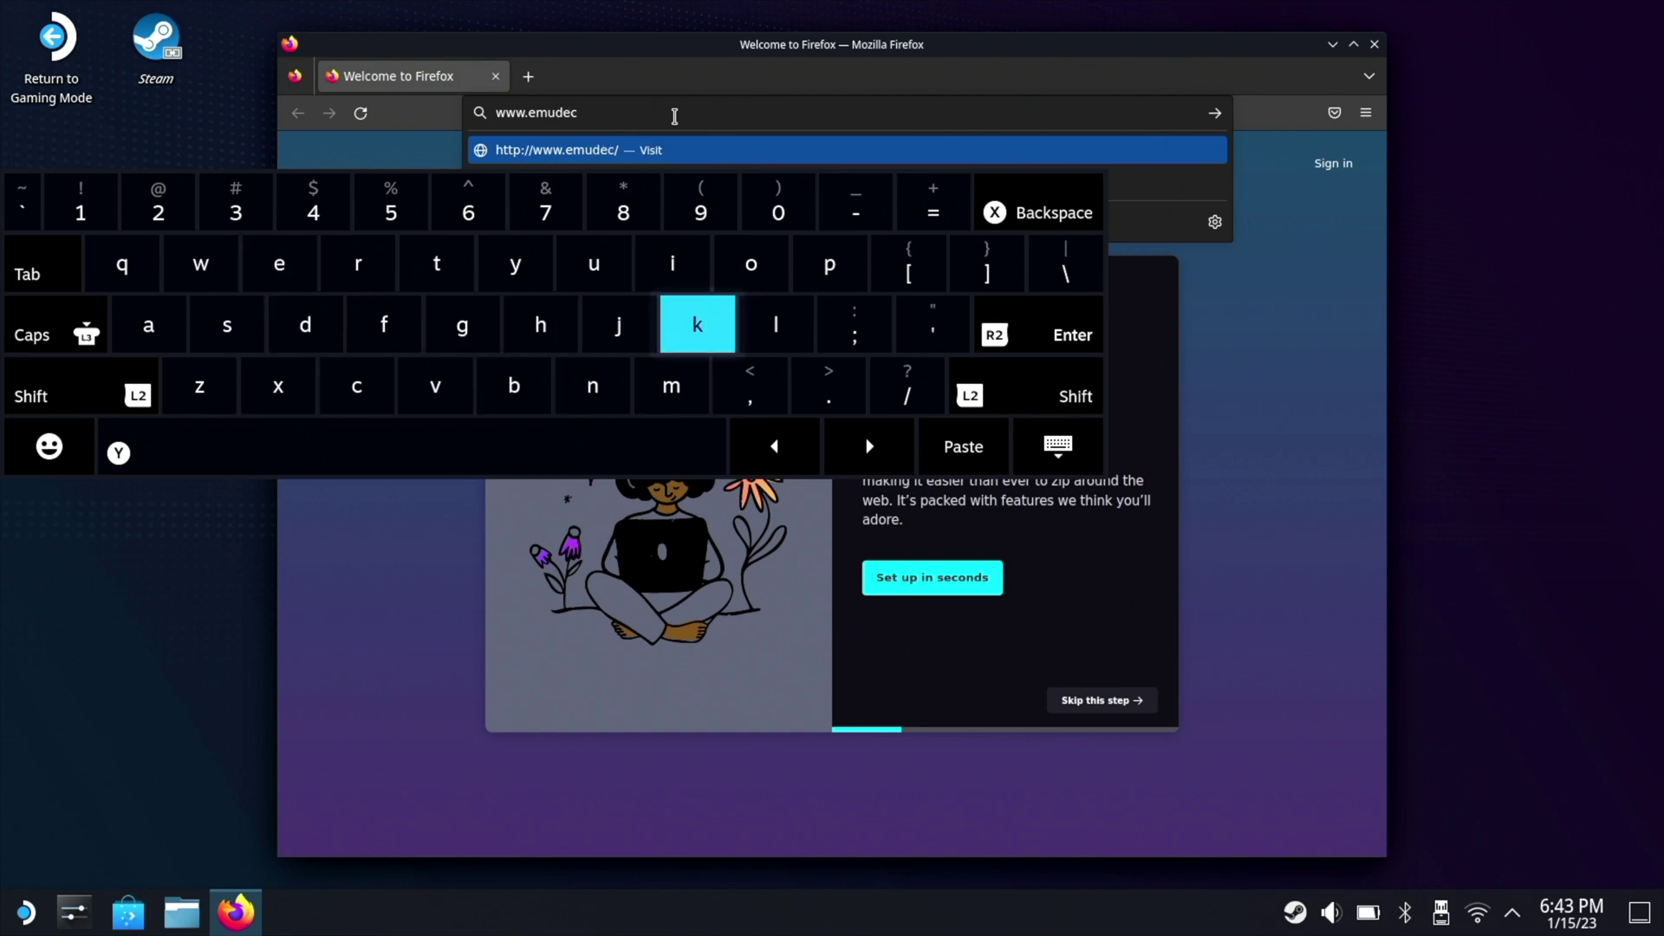
text(k.c)
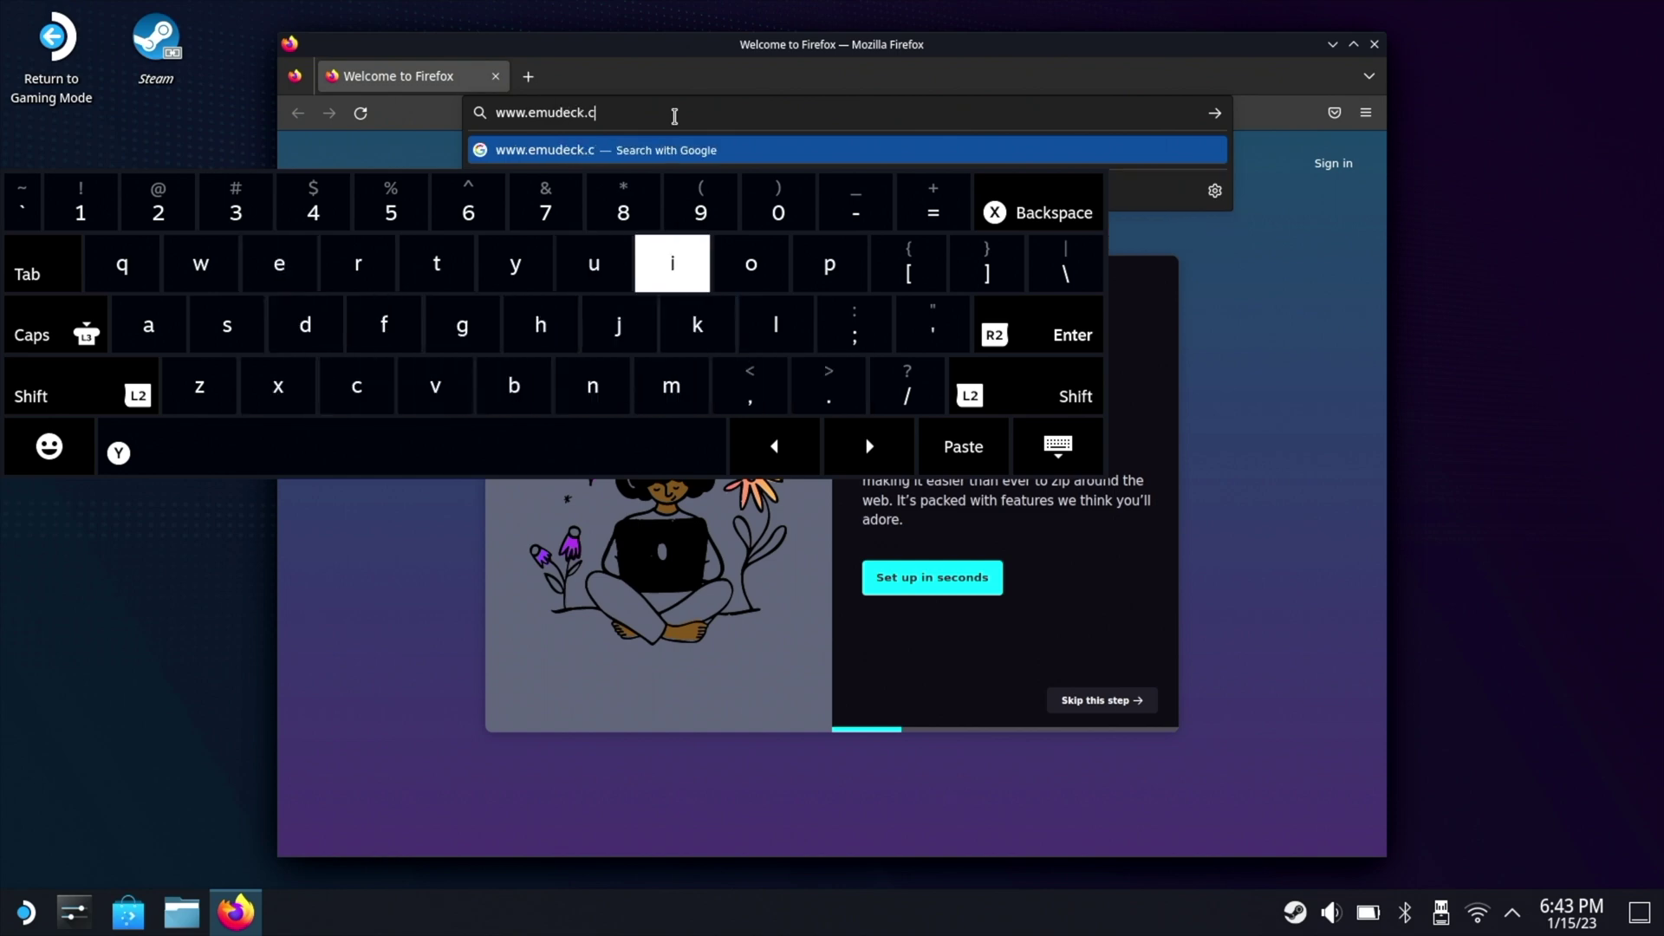
text(om)
key(Return)
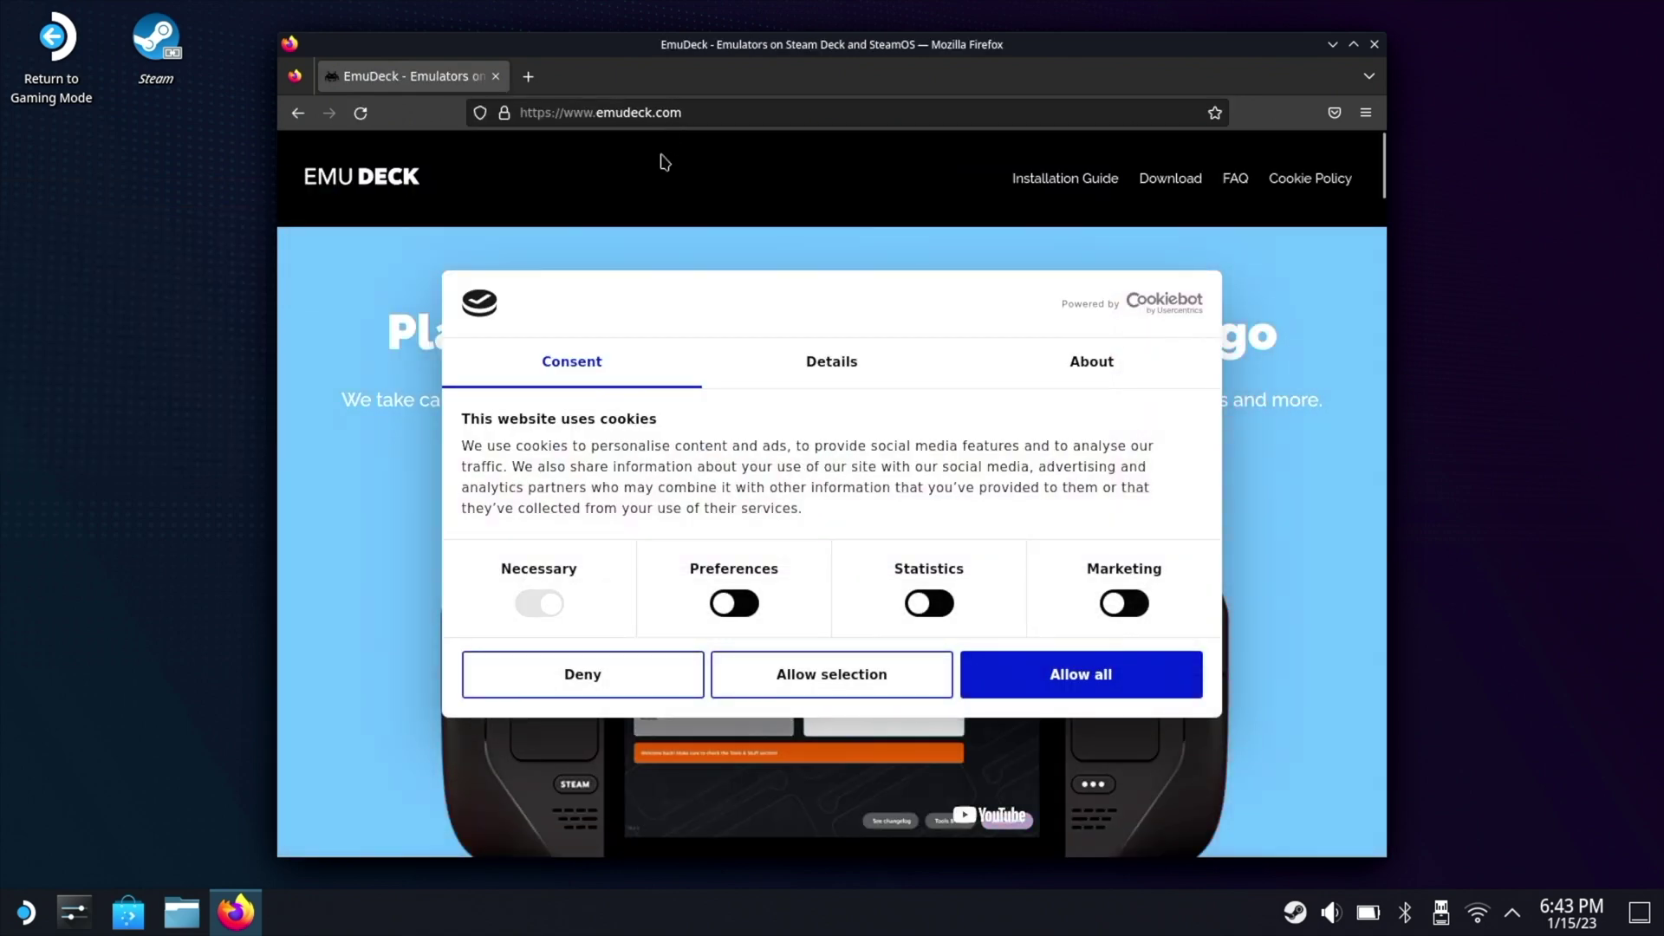
- Allow all cookies on the EmuDeck site and download the EmuDeck installer, acknowledging the copy-to-desktop notice
click(1102, 686)
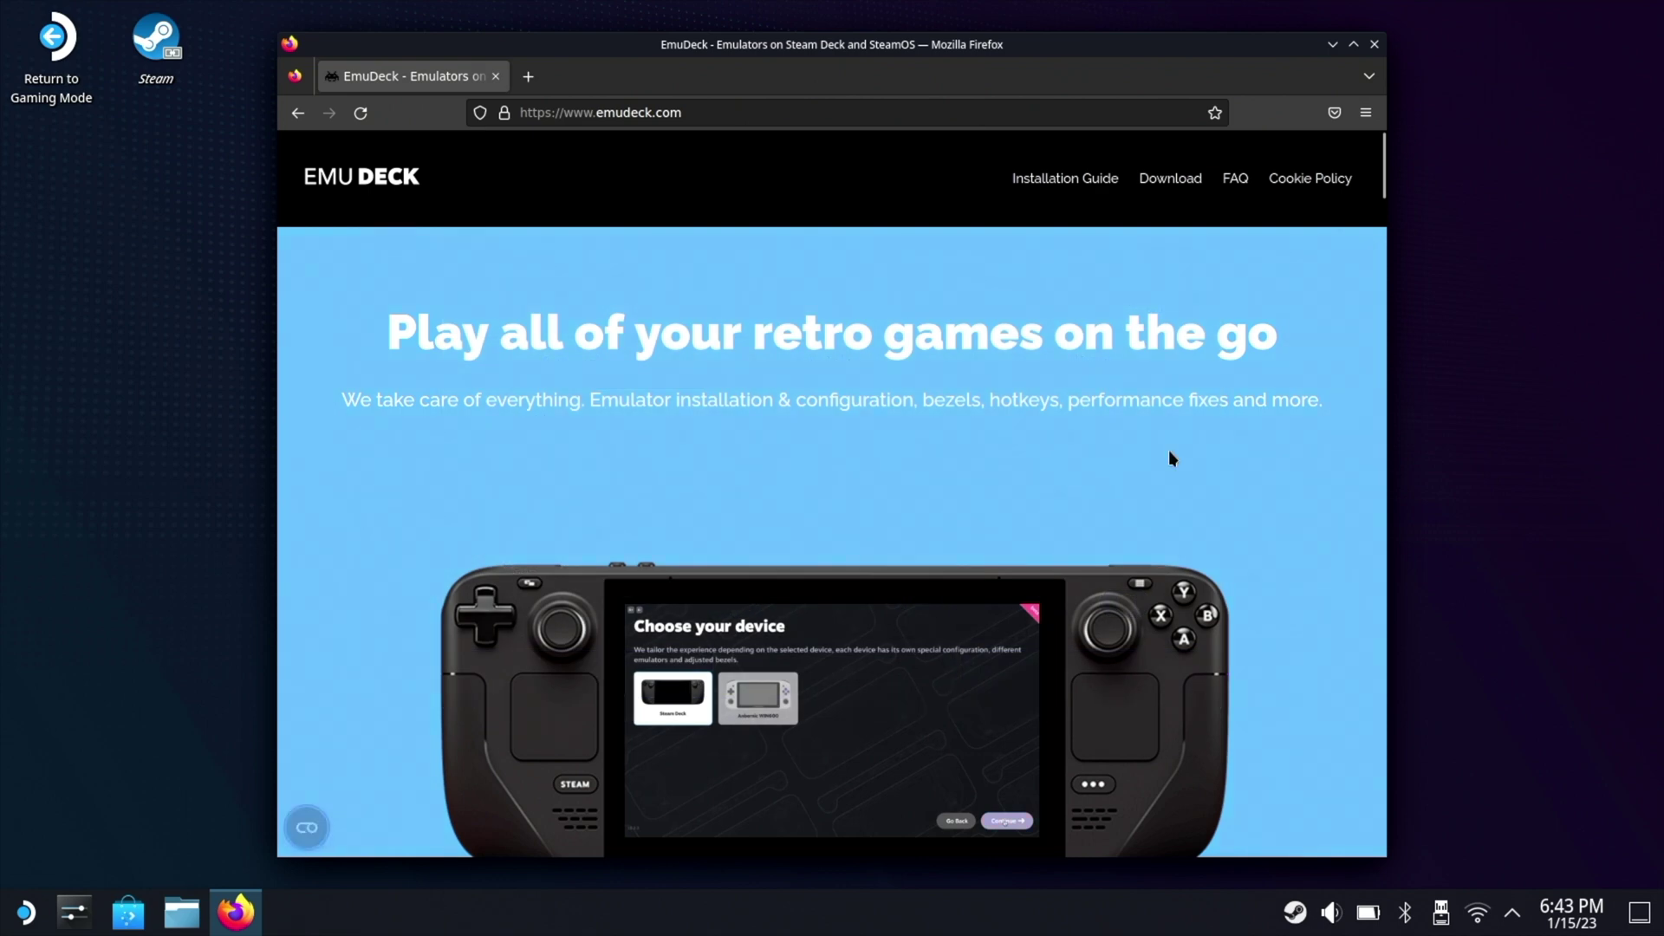
click(1170, 179)
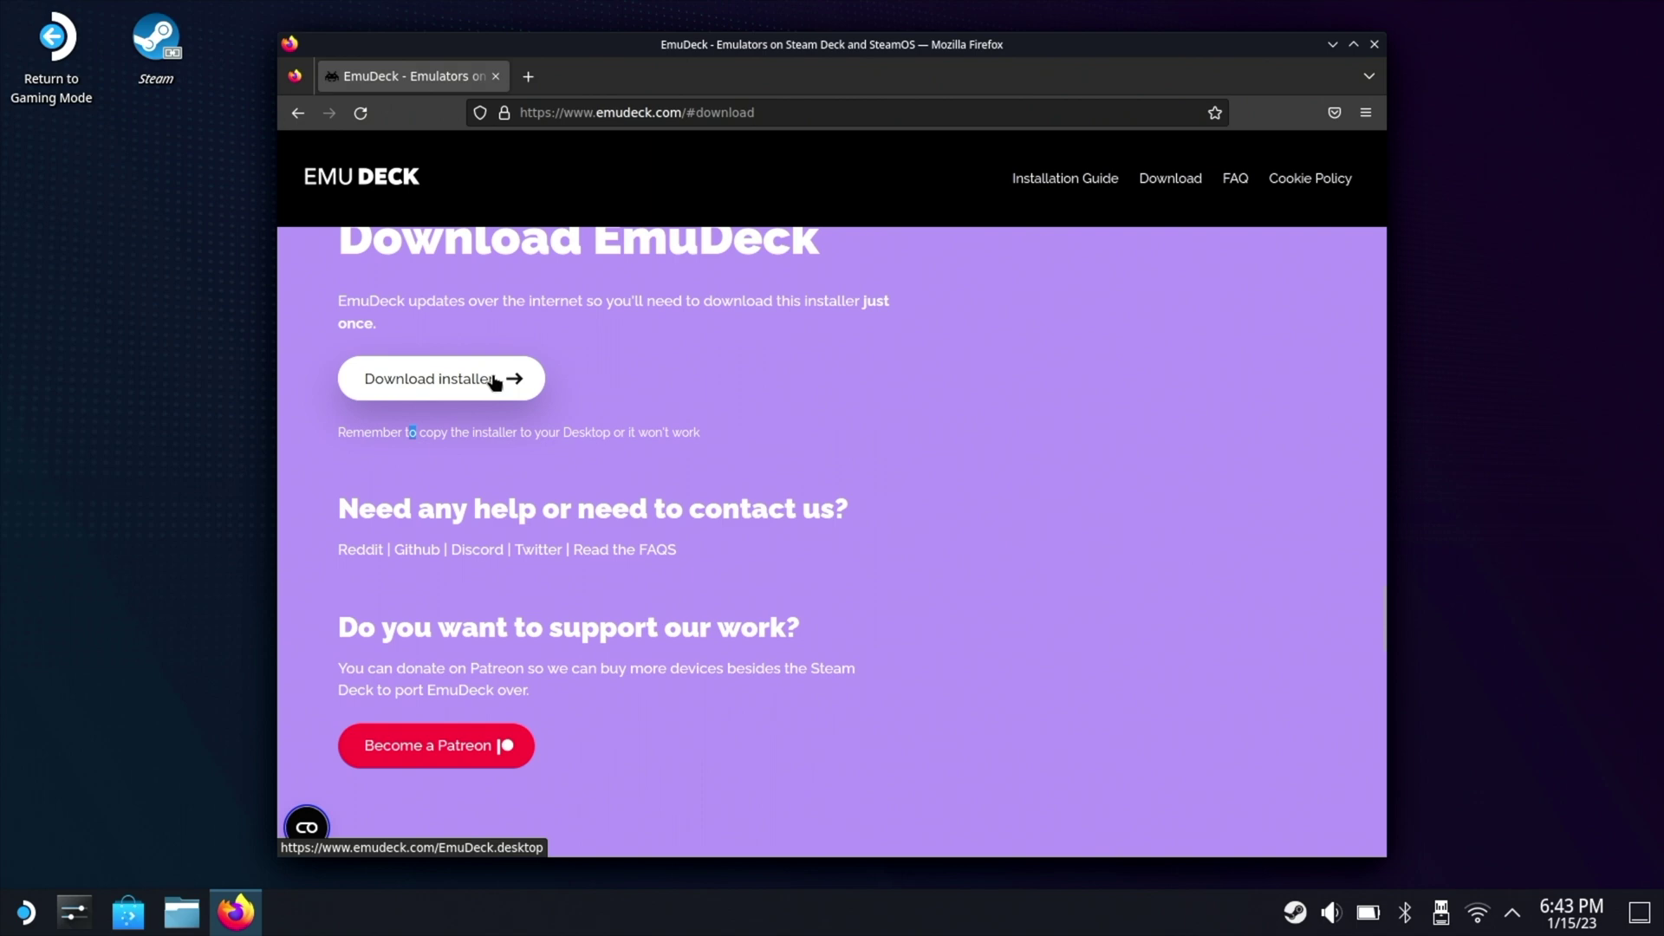
click(445, 380)
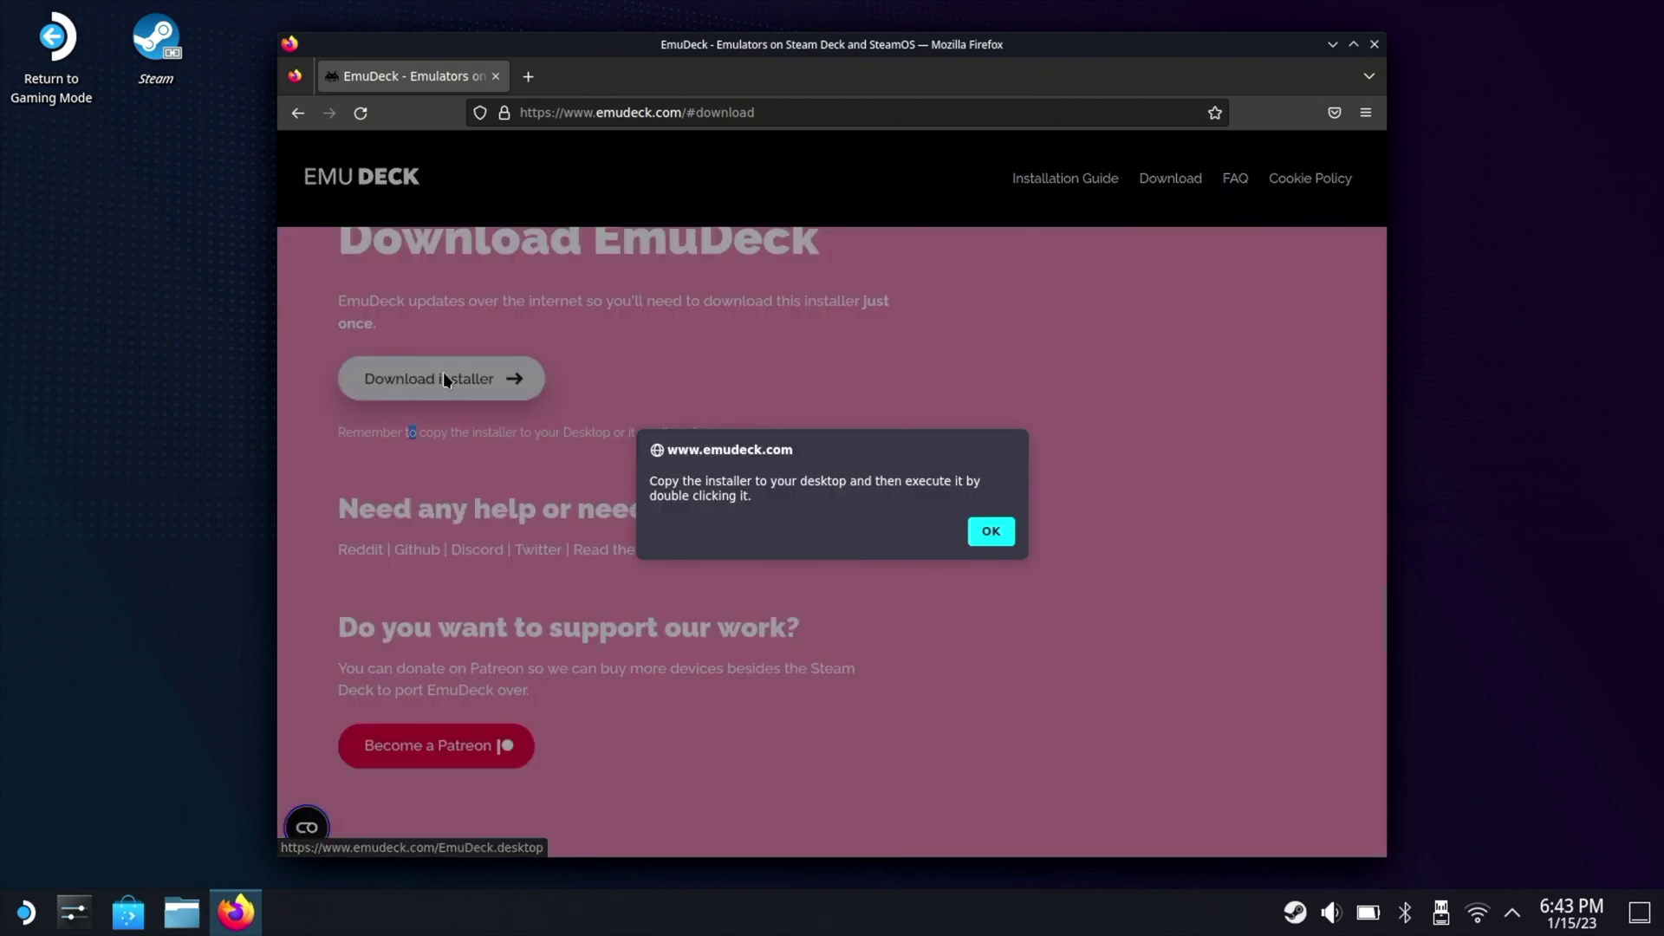
click(991, 532)
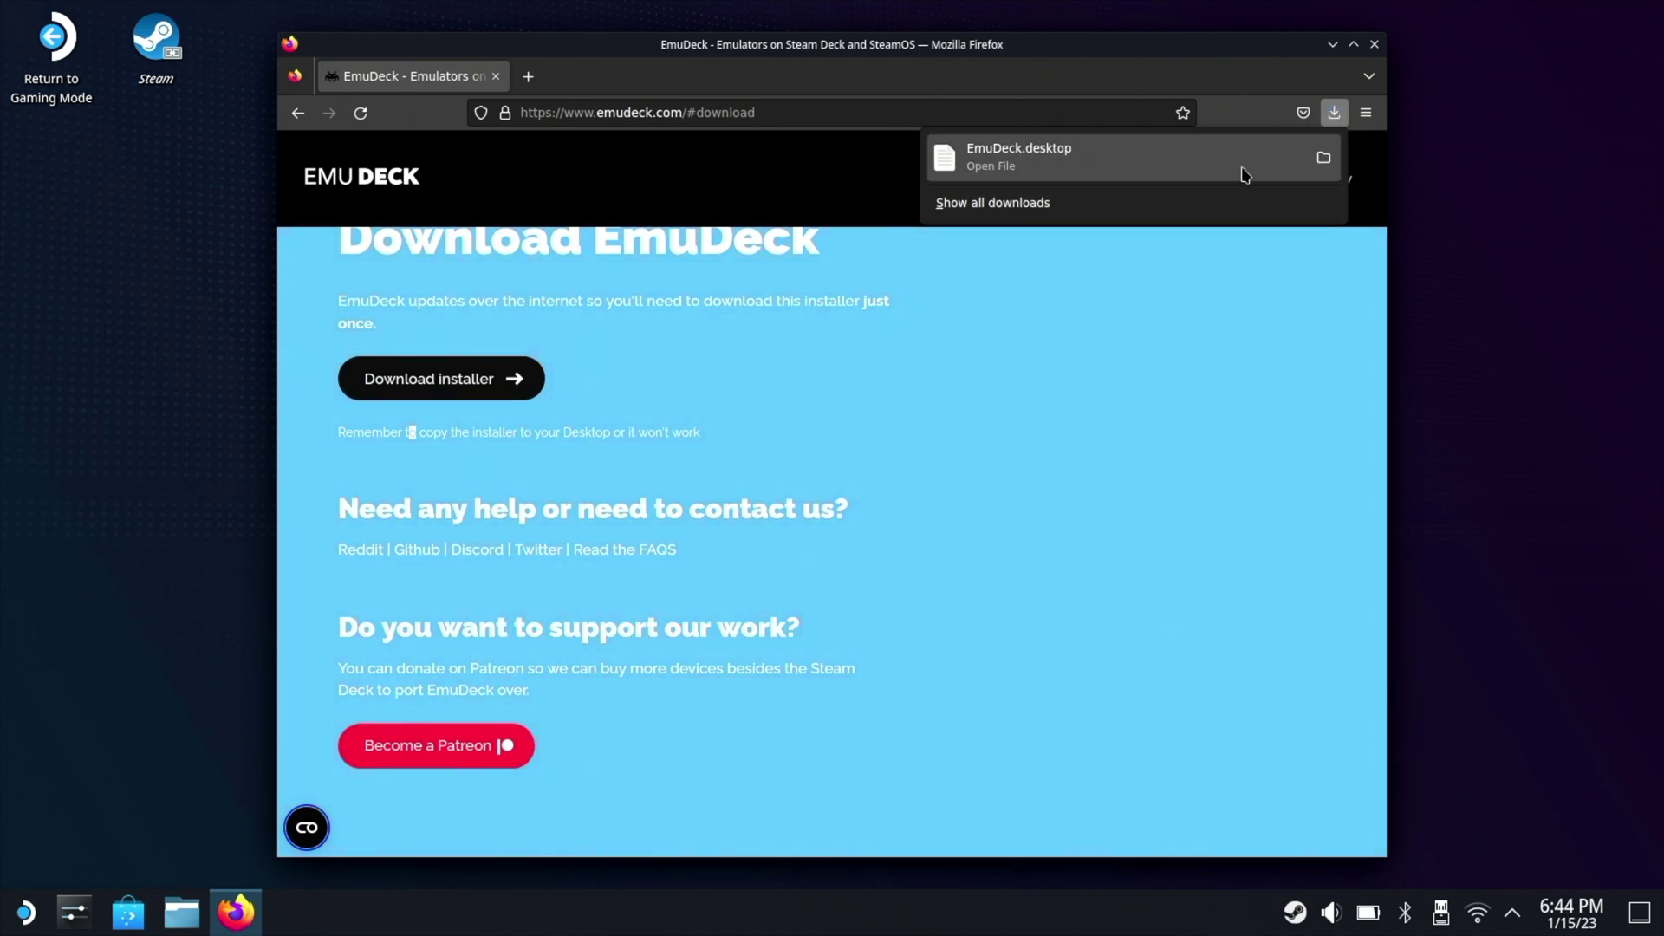
- Show the downloaded EmuDeck.desktop file in its folder, close Firefox, and move the file onto the desktop
click(1326, 163)
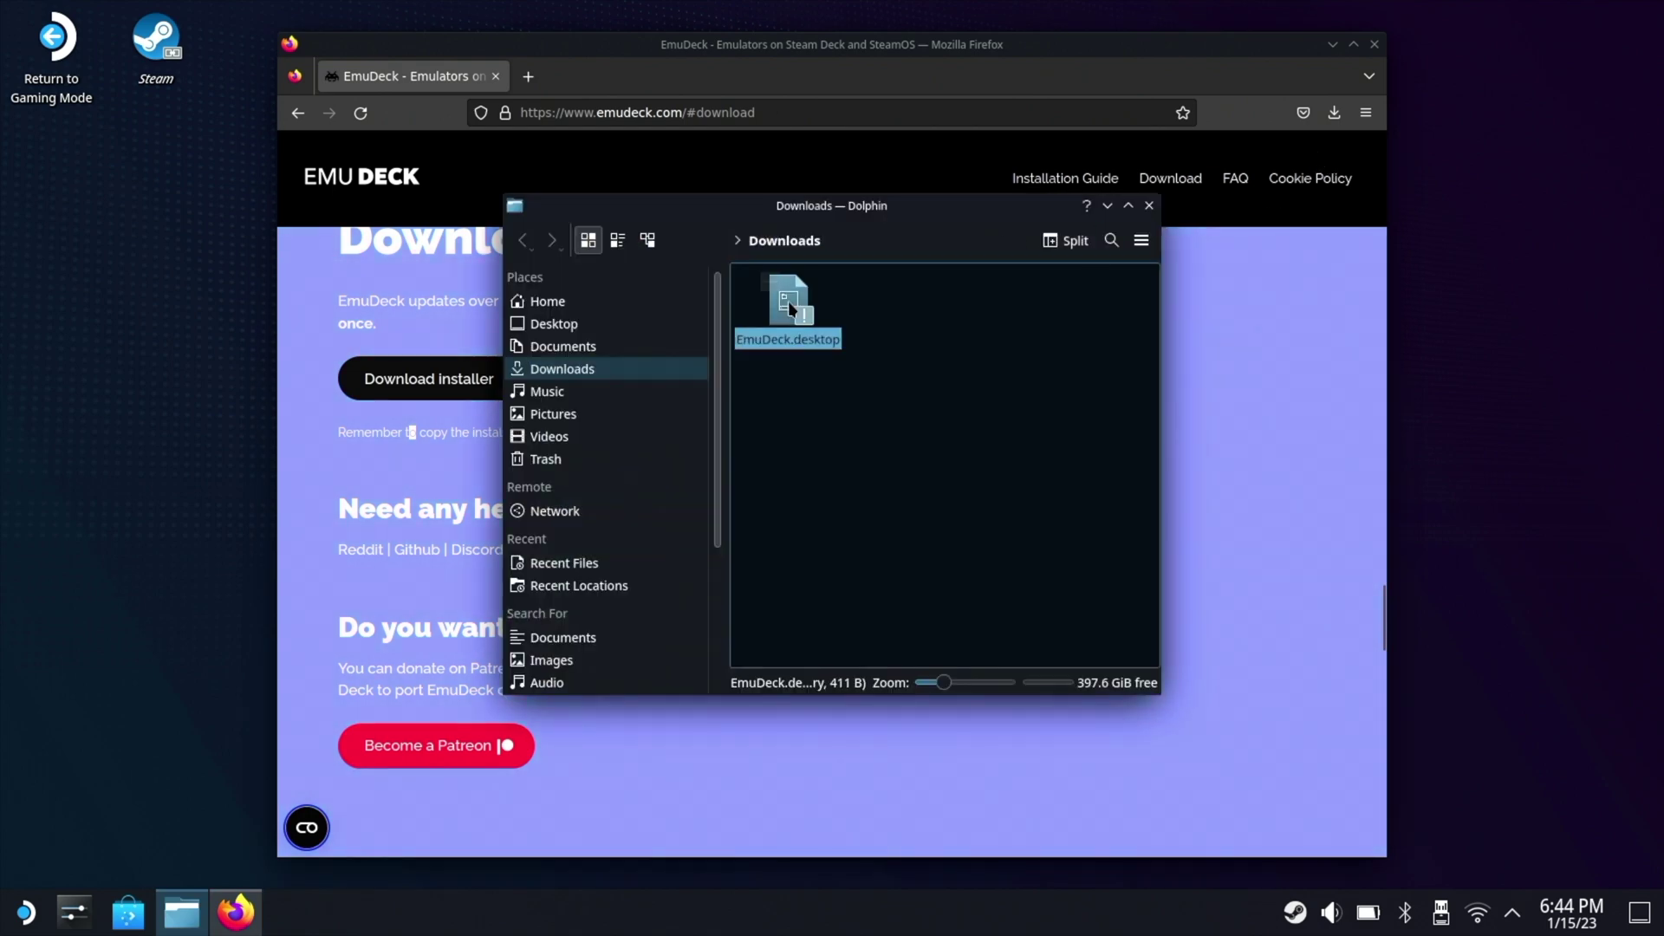
drag(783, 303, 607, 346)
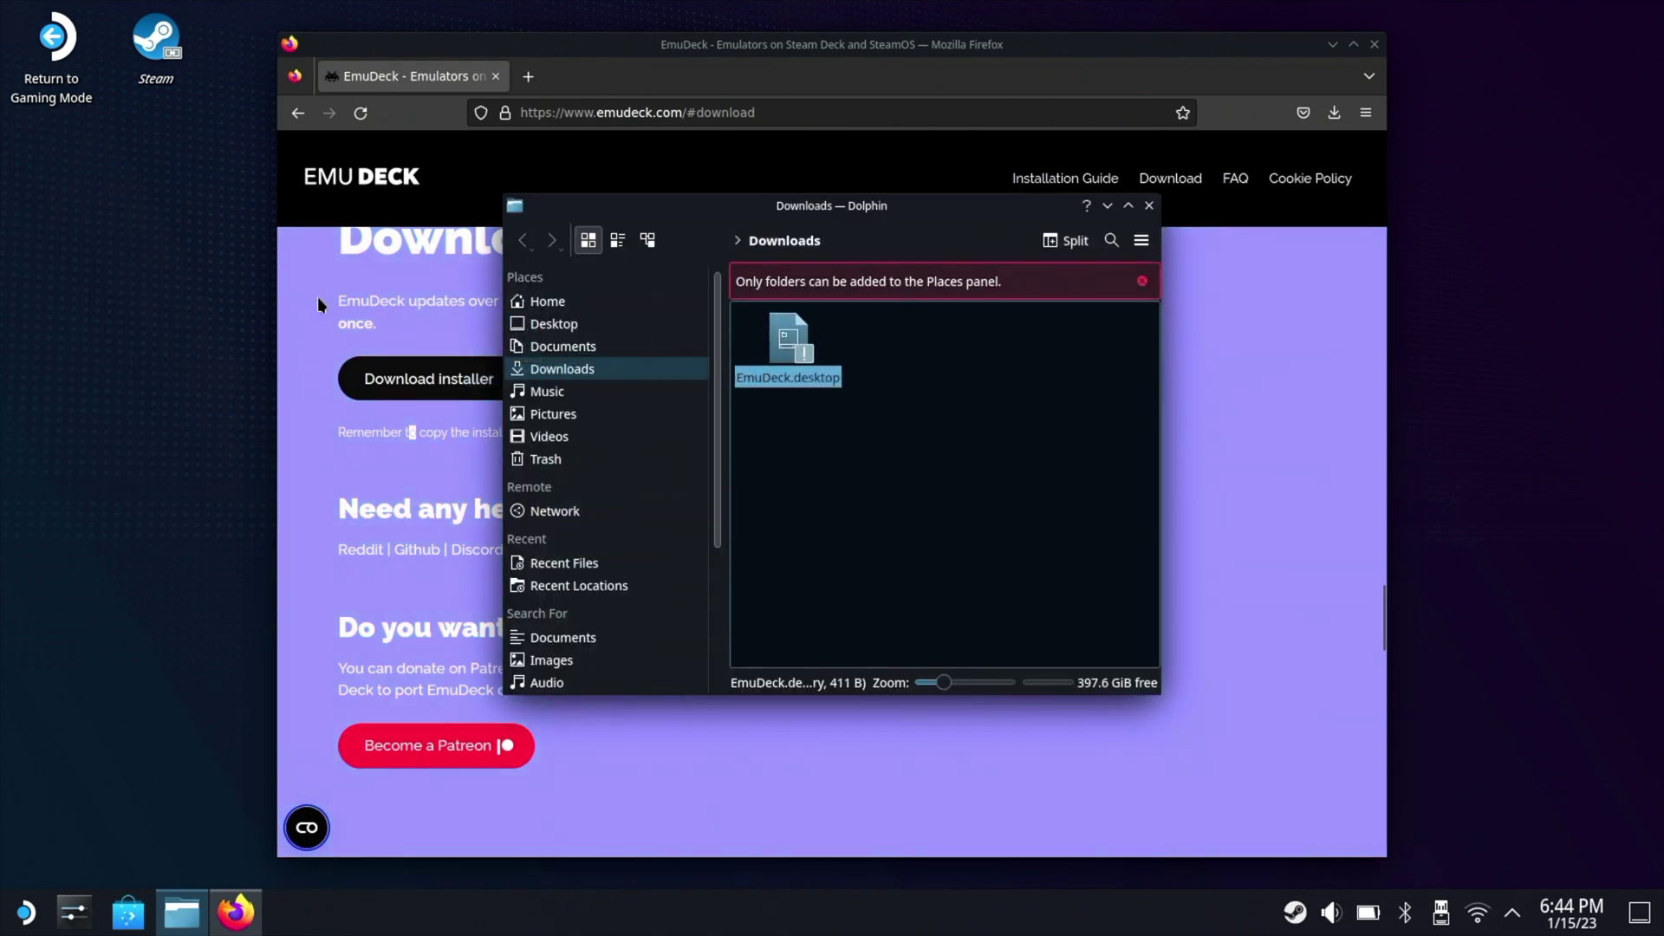
drag(891, 300, 87, 330)
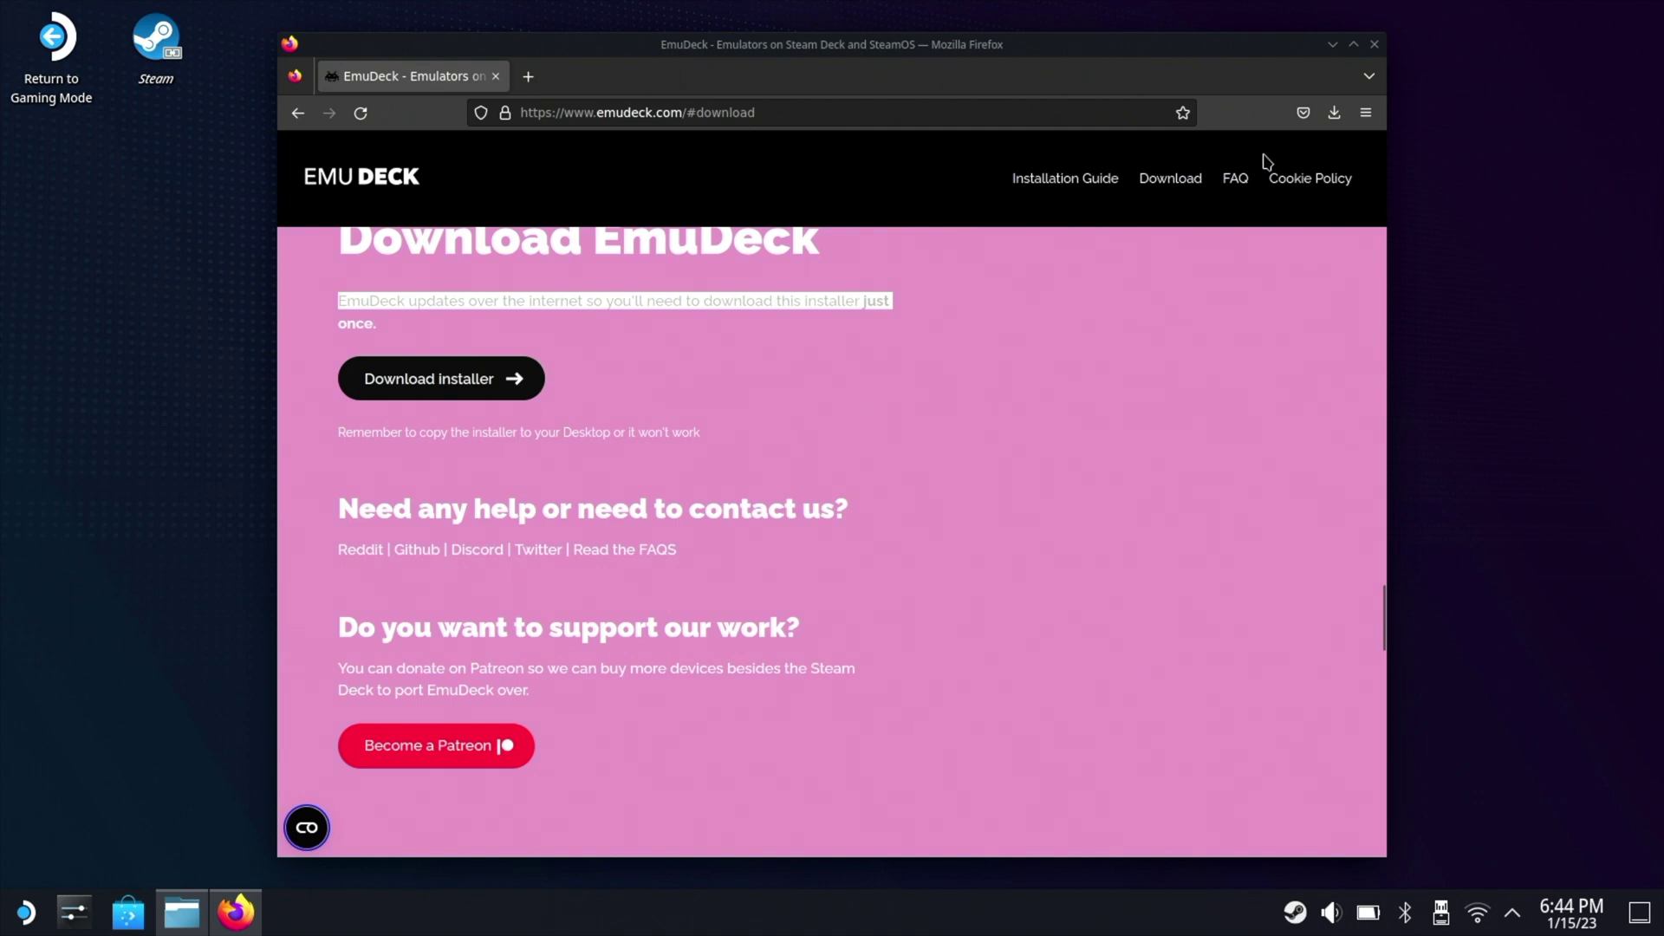
click(1378, 48)
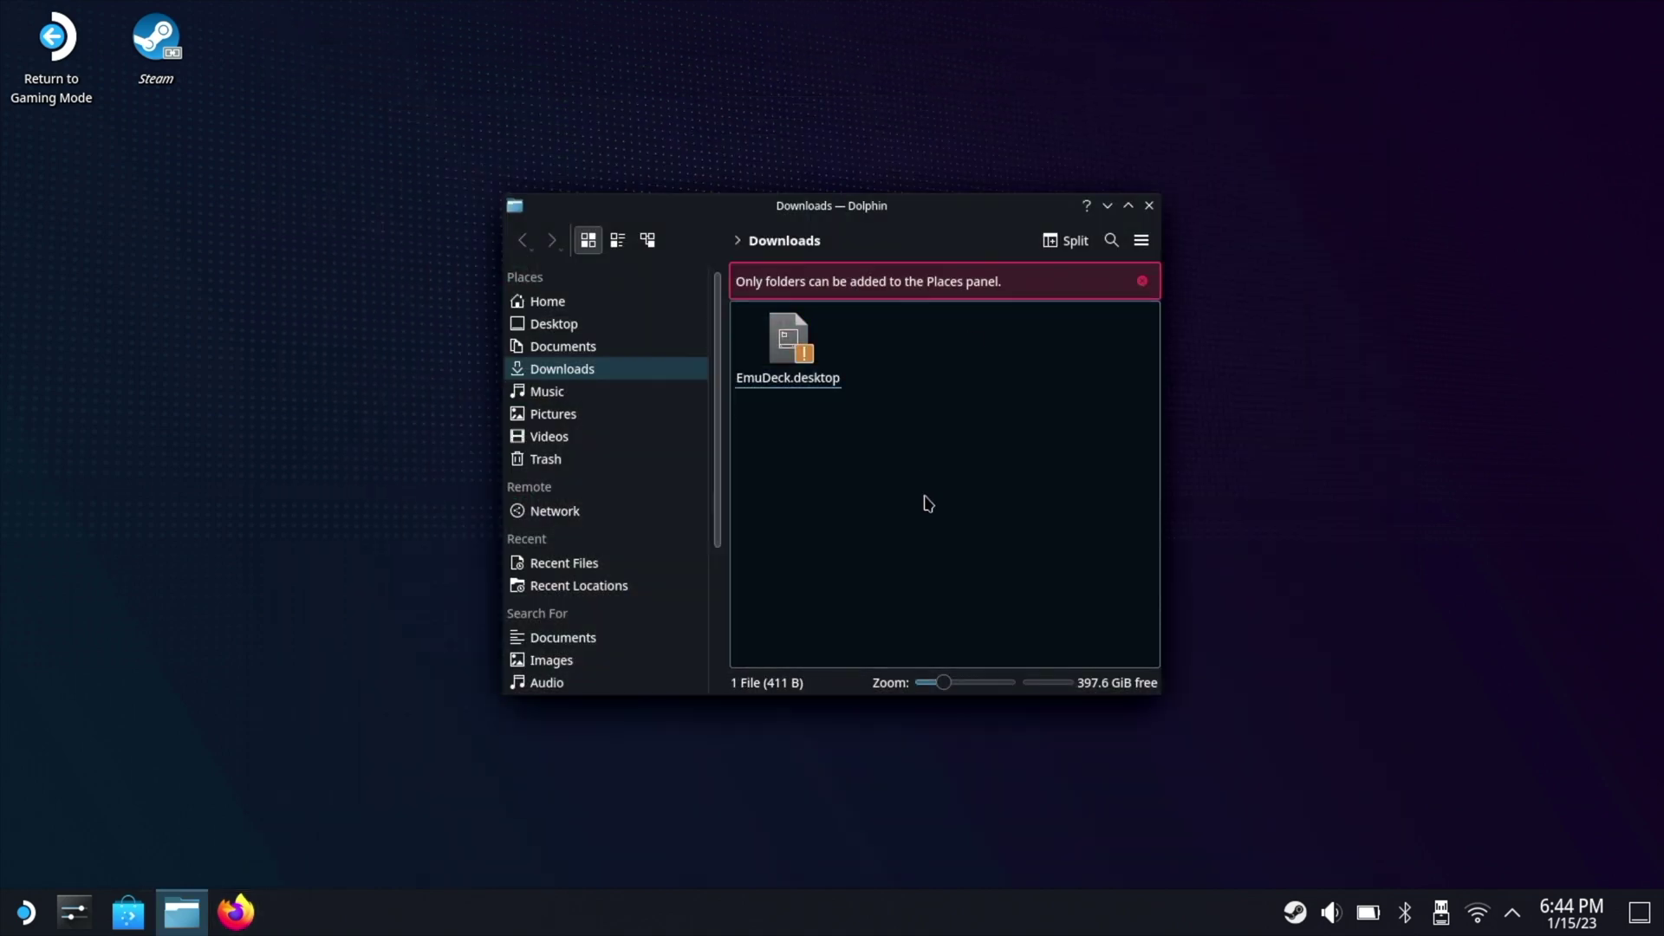
drag(798, 356, 241, 133)
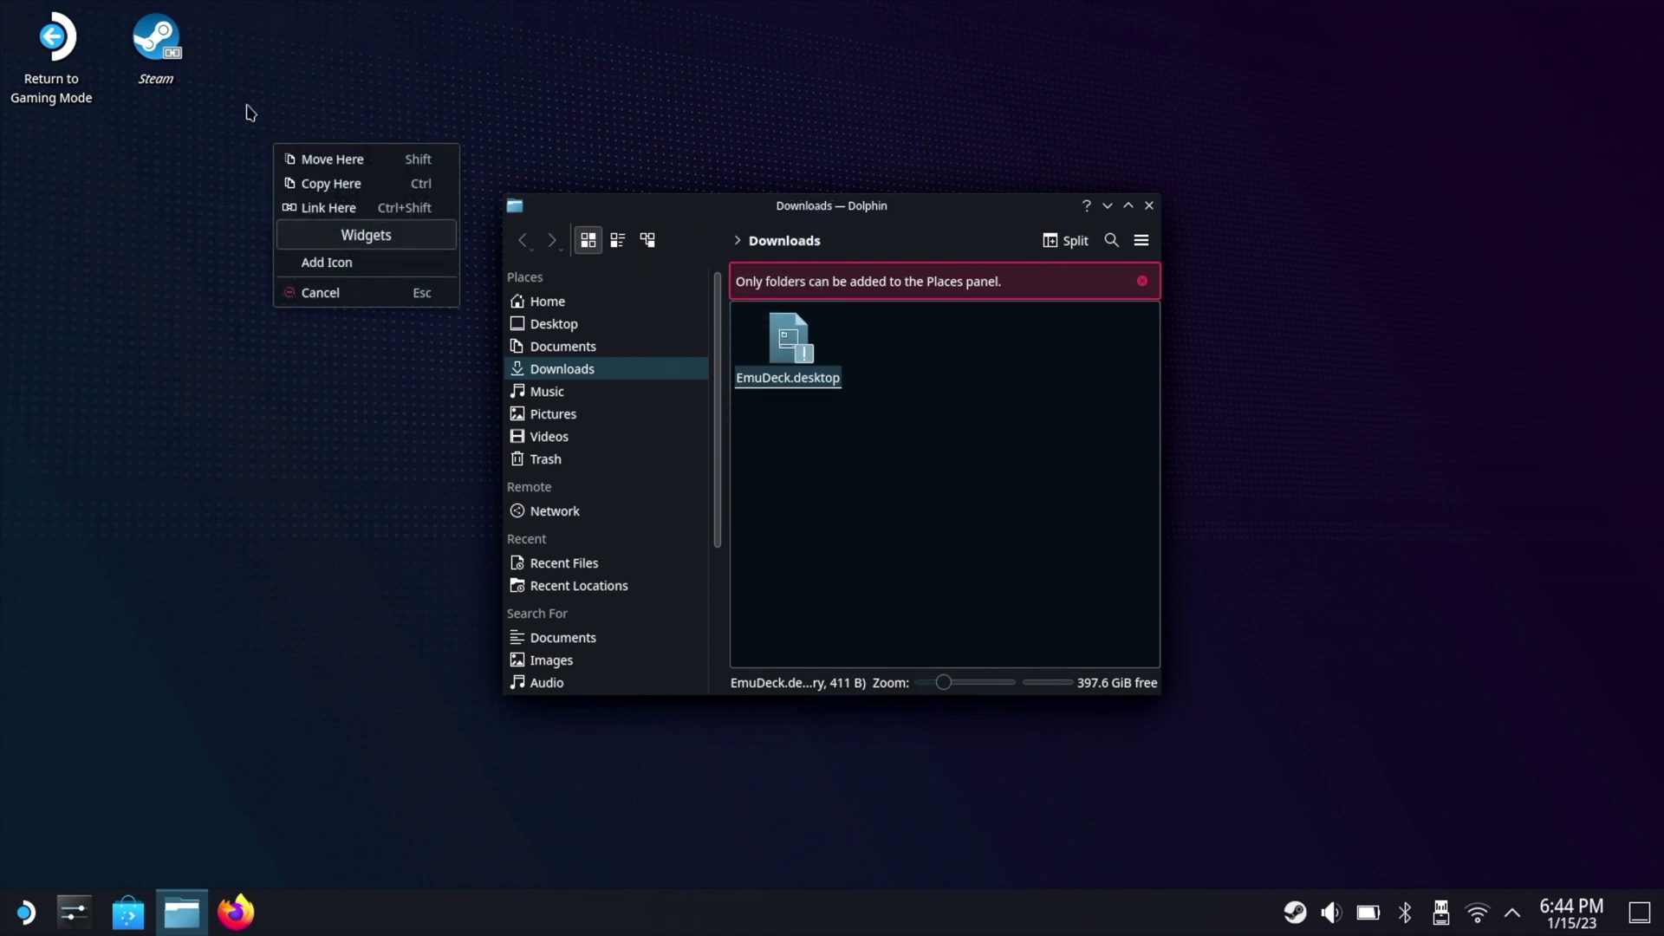
click(323, 160)
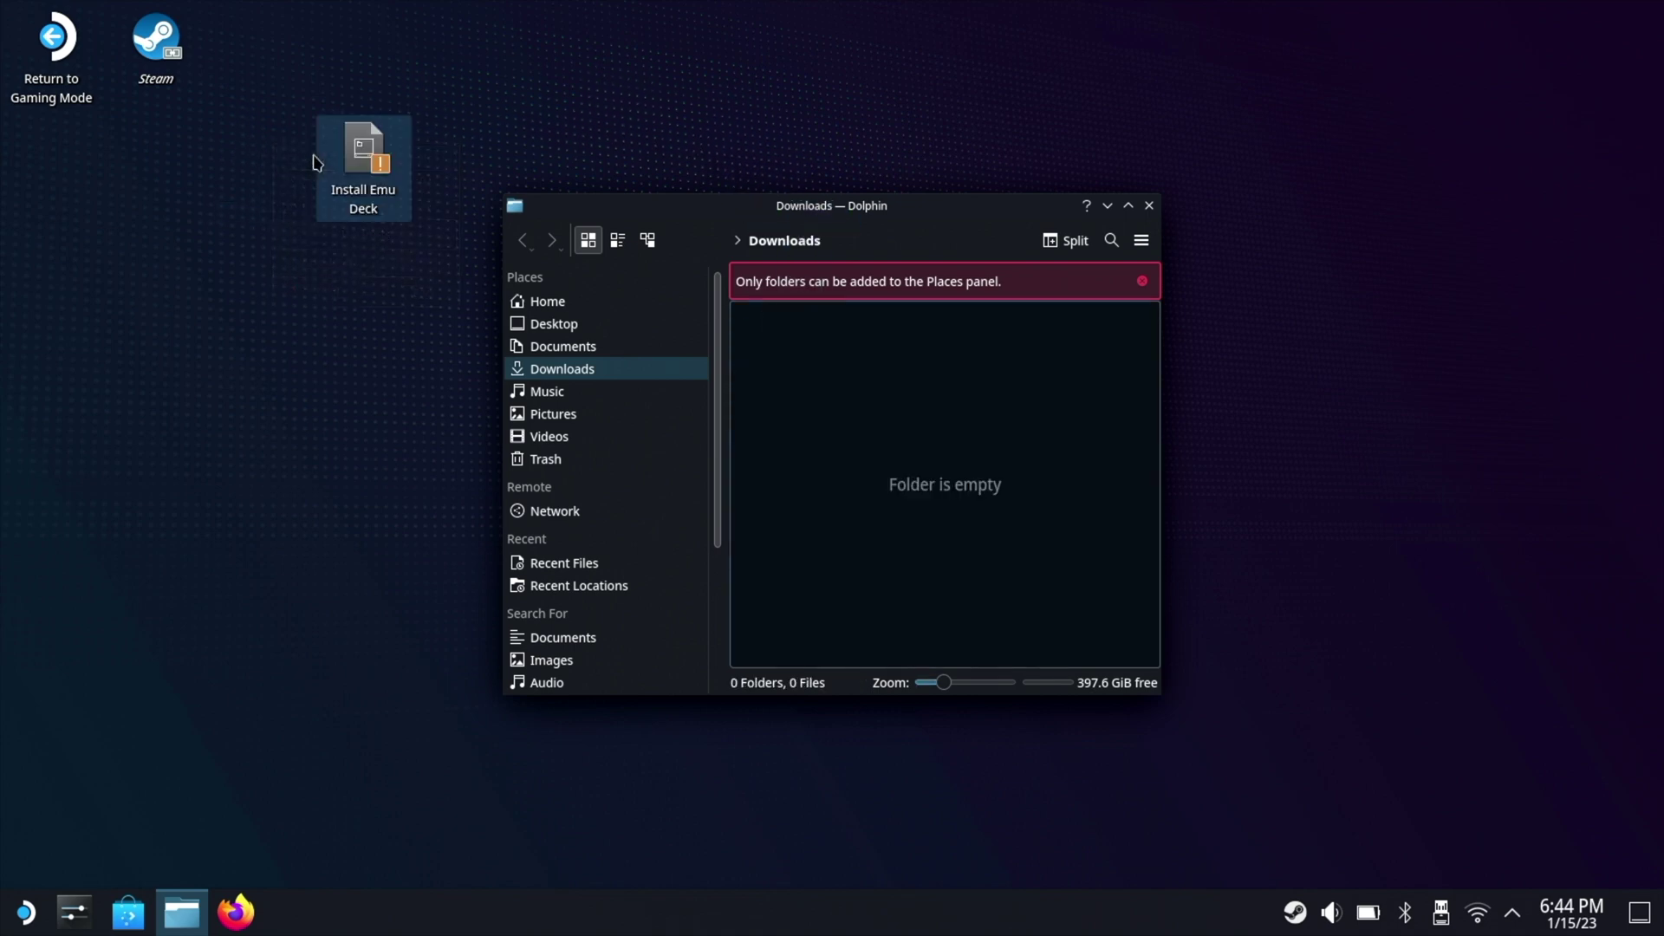
- Close the Downloads folder window and run Install EmuDeck from the desktop, allowing the program to start
click(1149, 206)
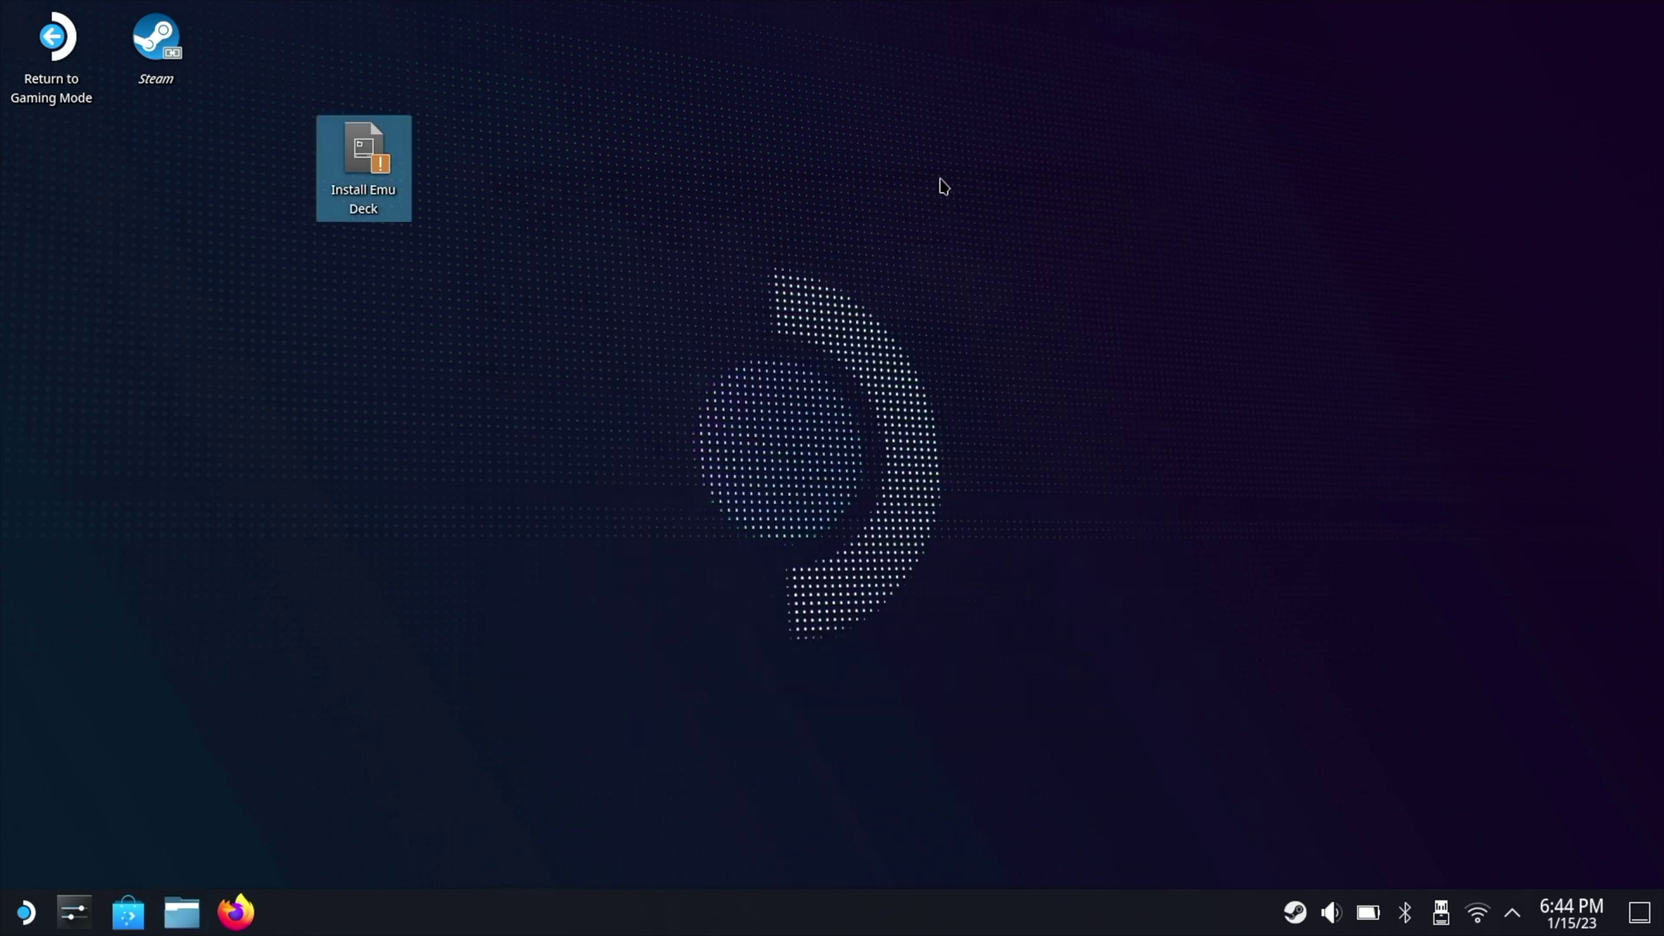
double_click(370, 173)
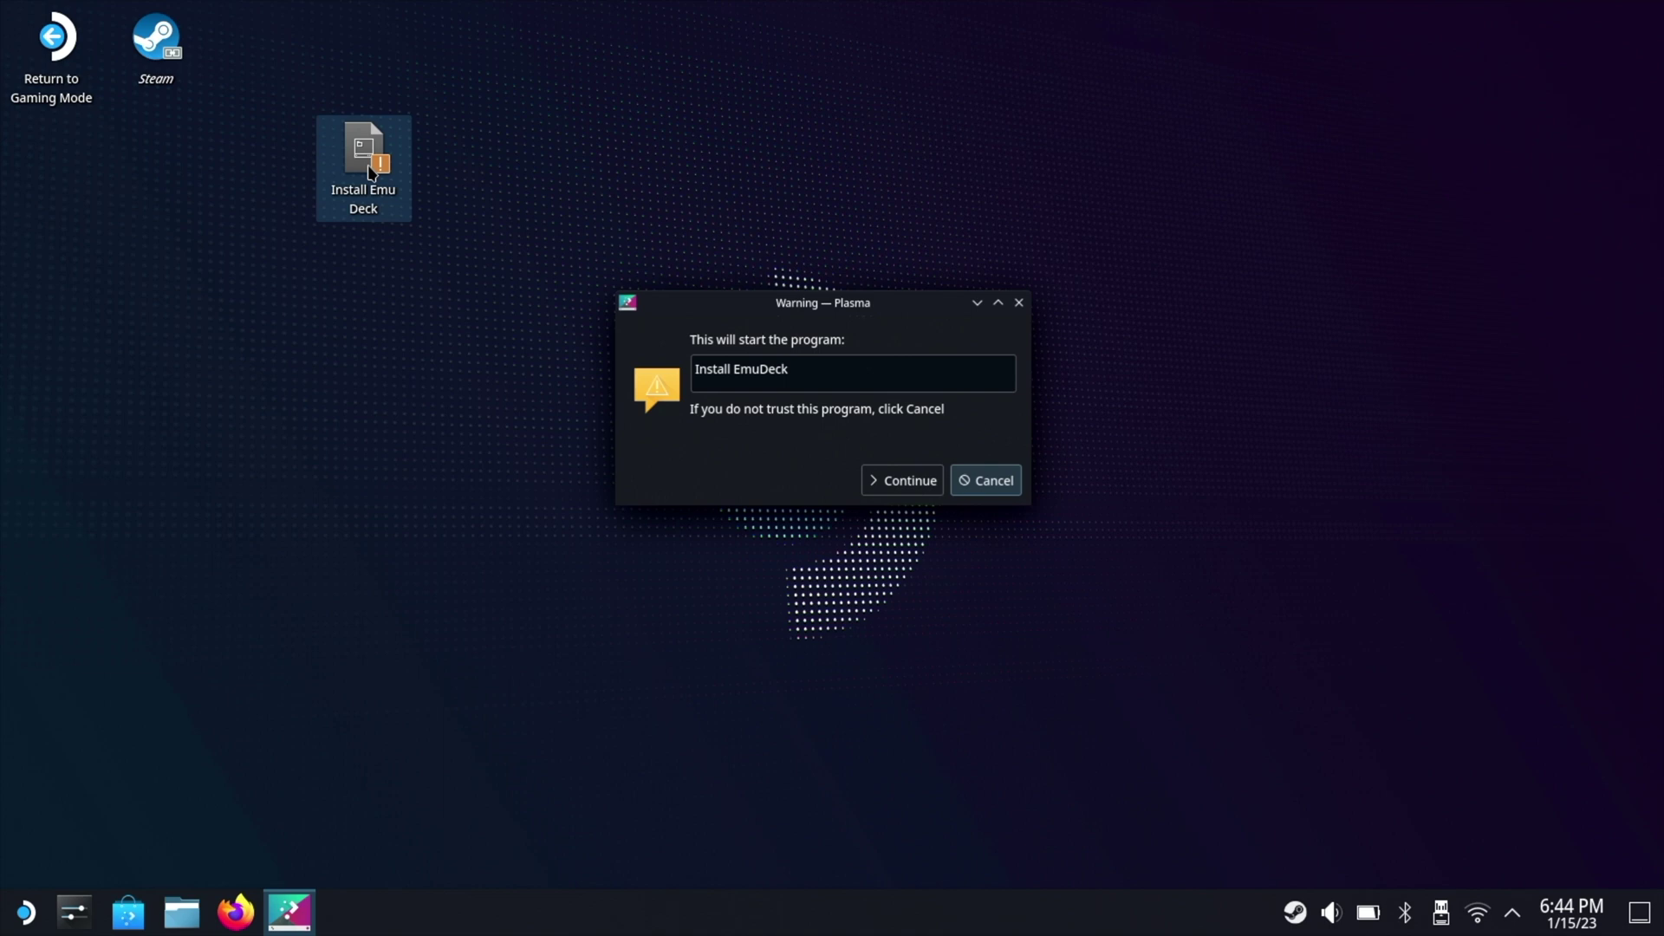
click(898, 480)
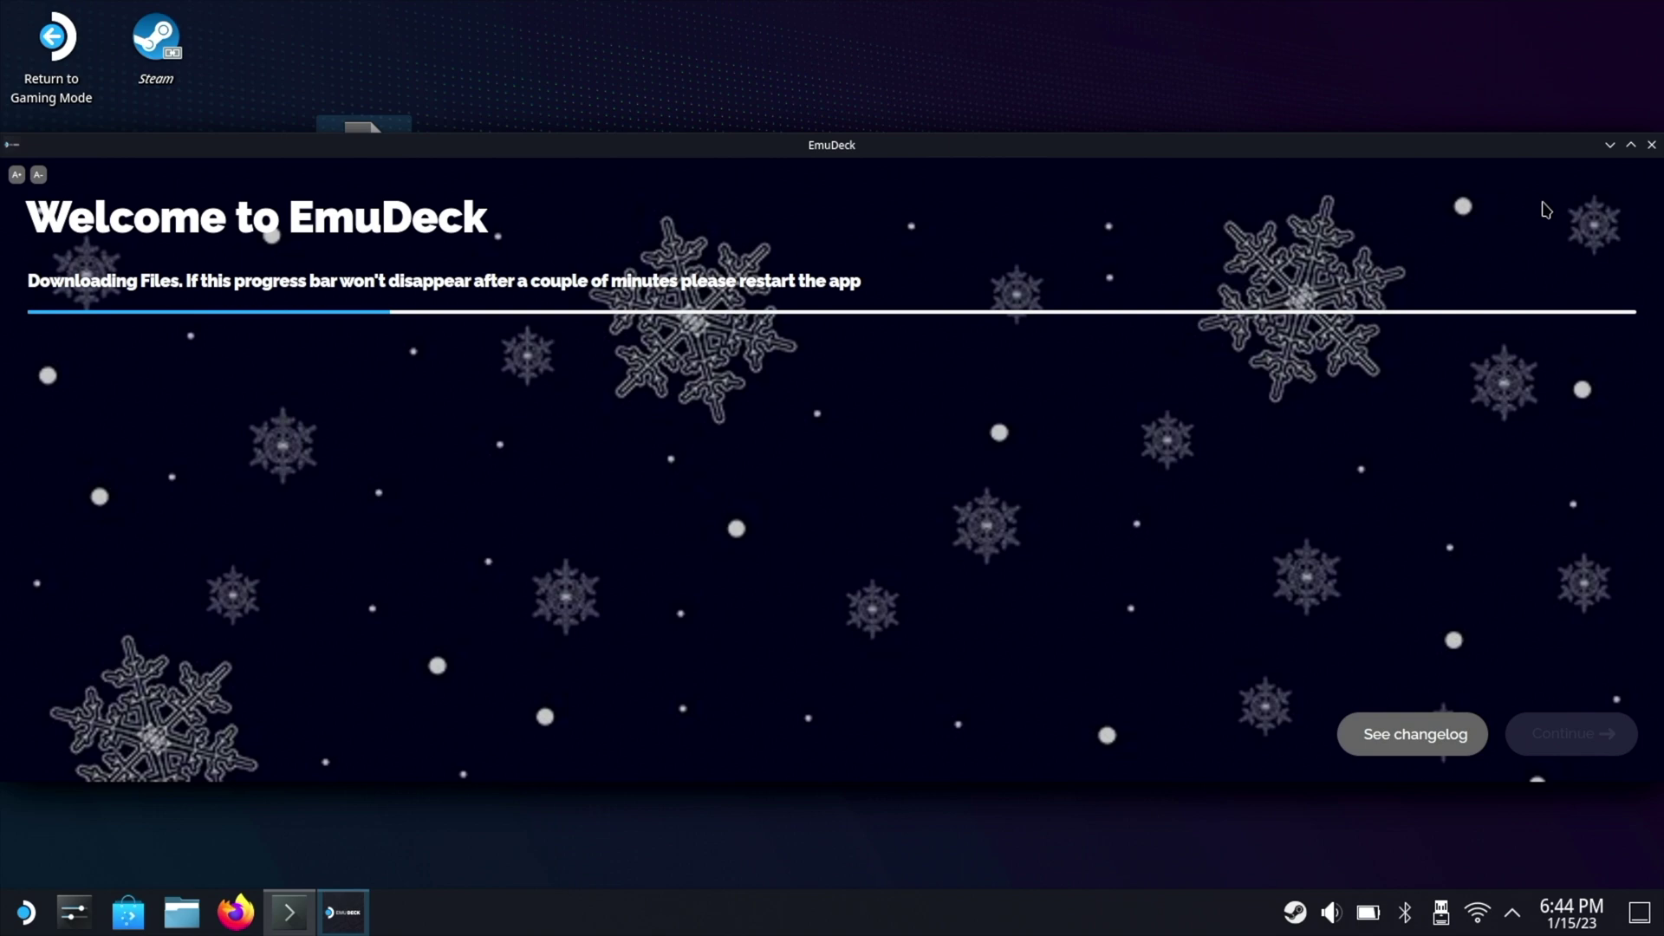
- Maximize the EmuDeck installer window and choose Custom Mode as the setup method
click(1631, 145)
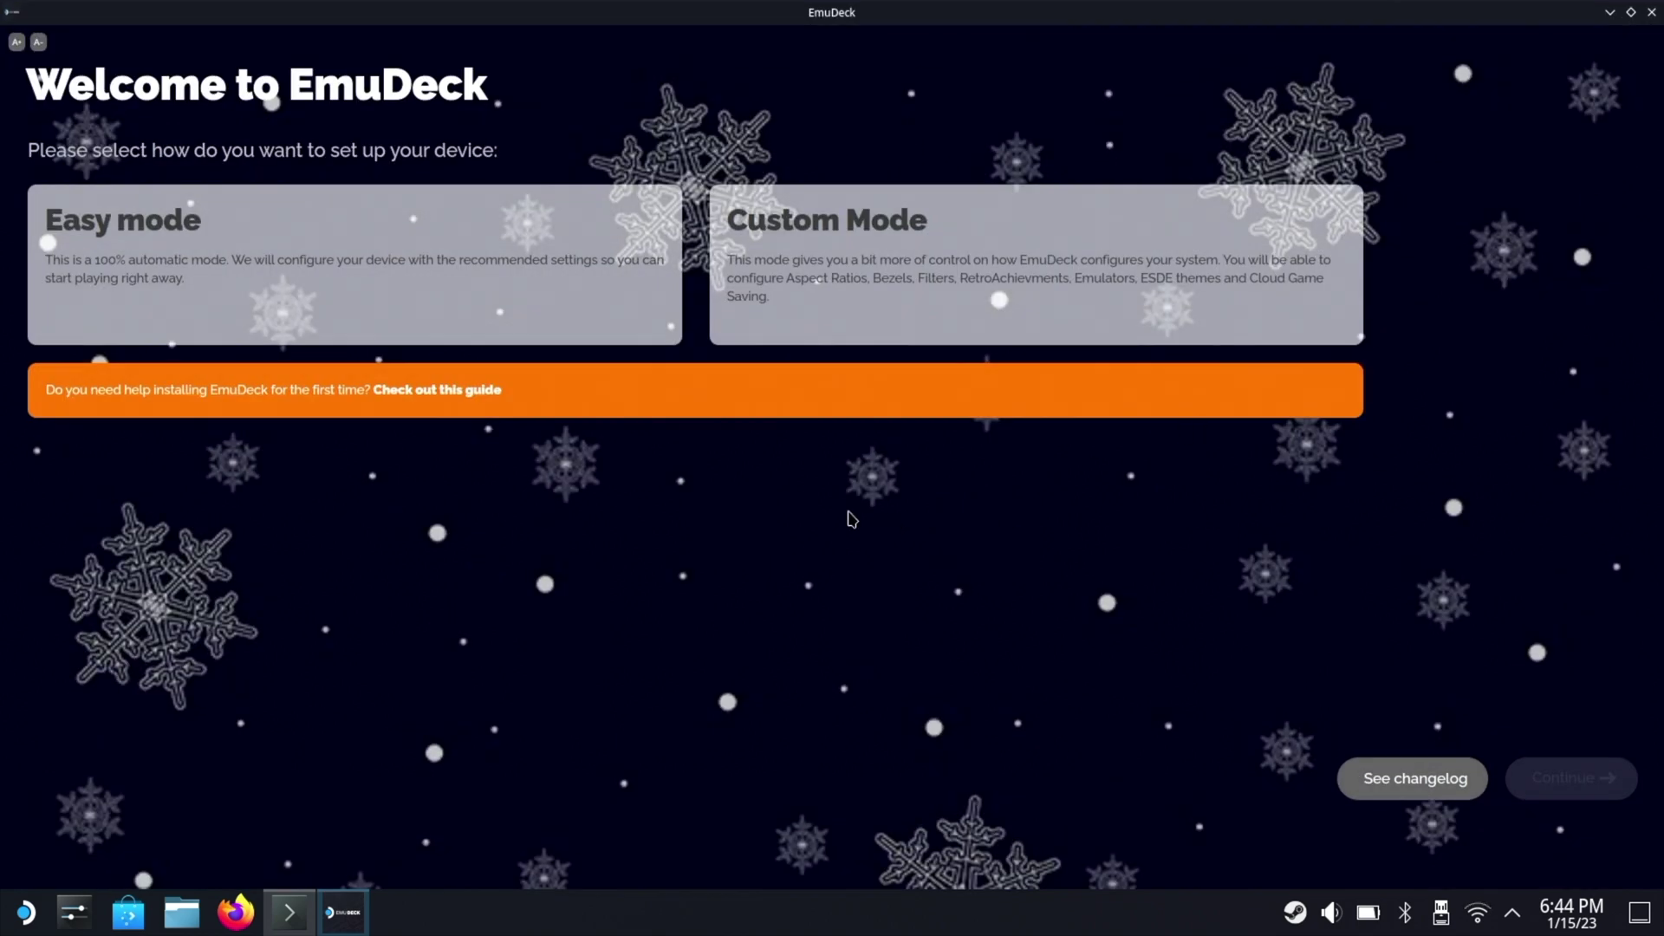
click(932, 273)
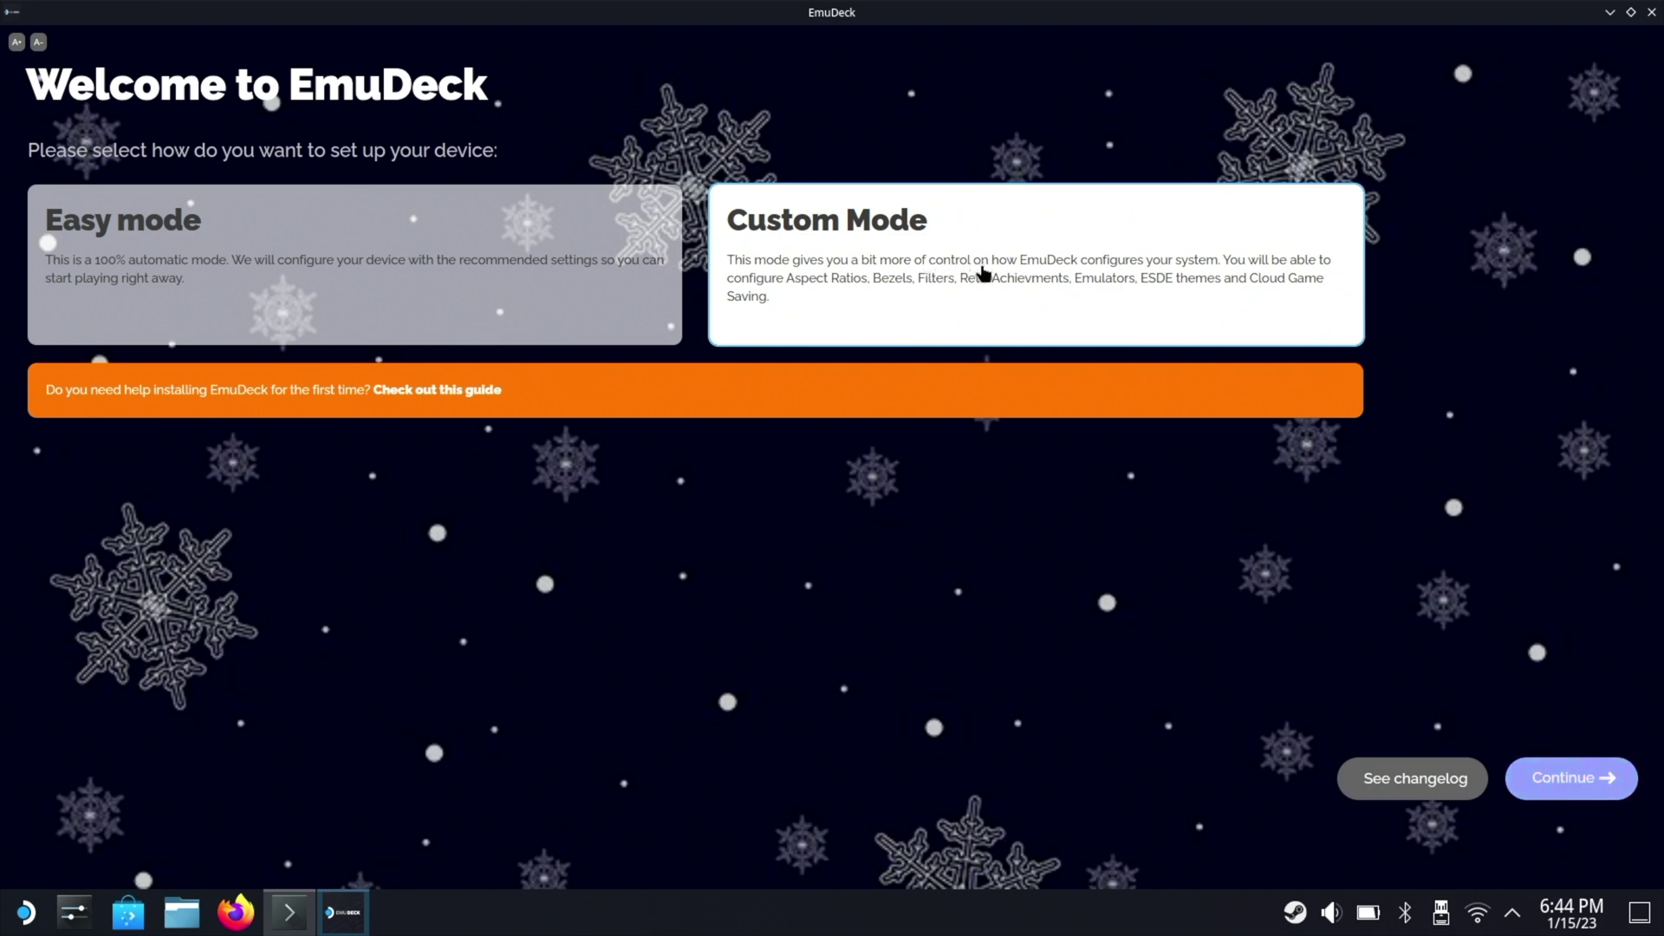
click(1578, 783)
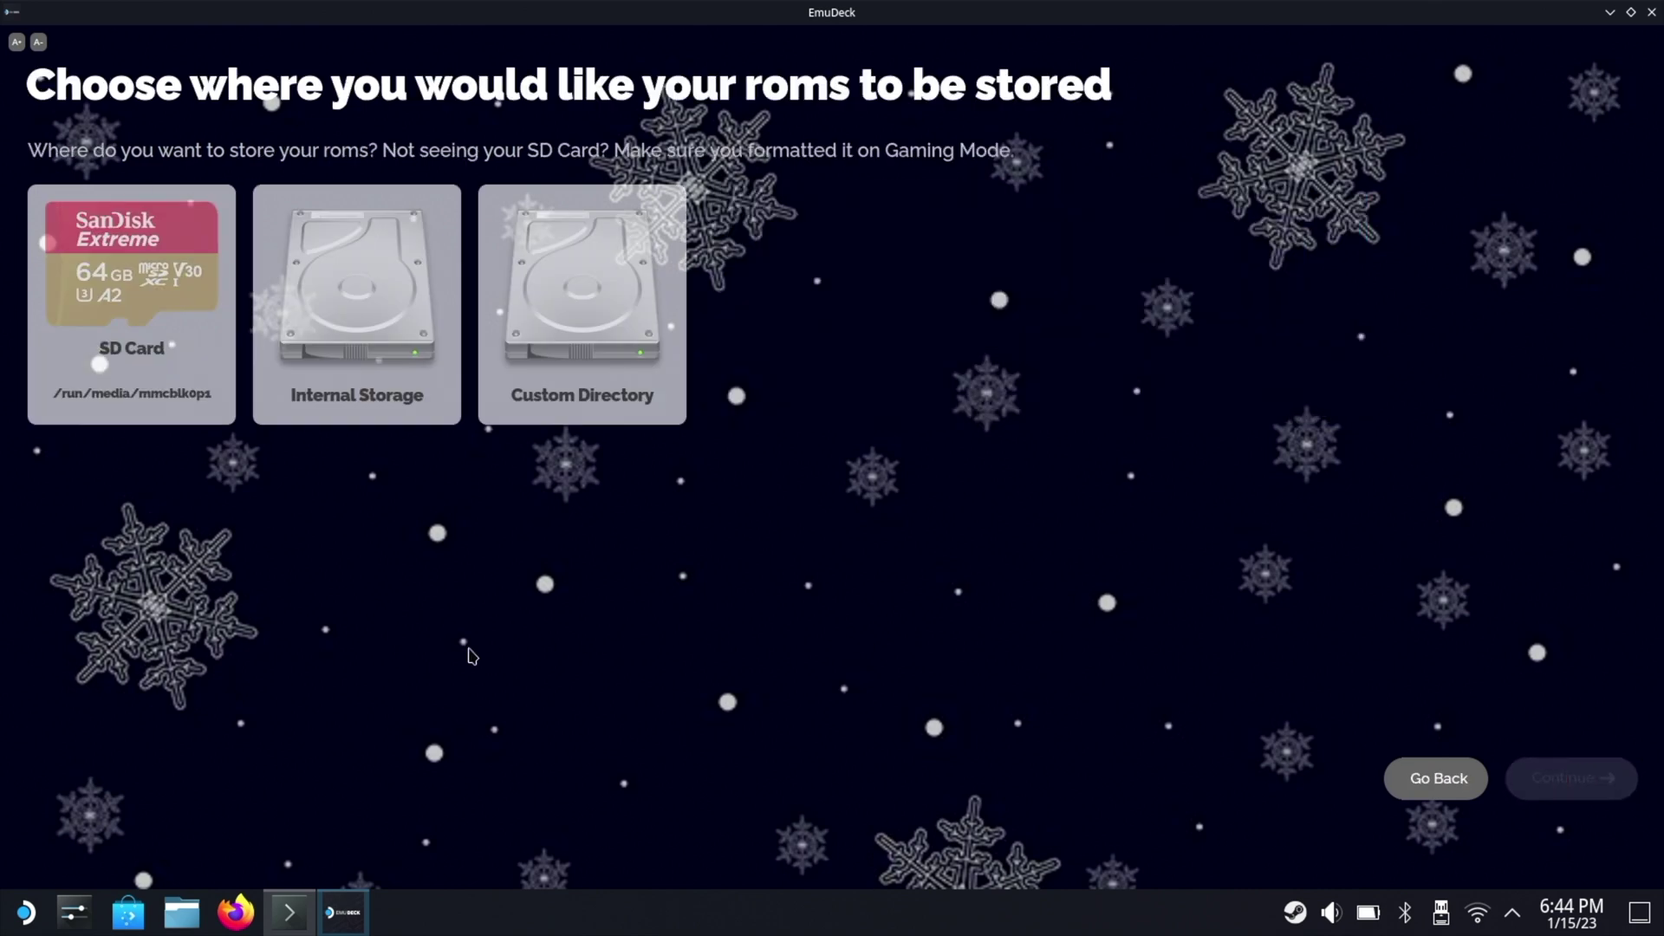
- Choose the SD Card as the ROM storage location and accept Steam Deck as the device
click(155, 314)
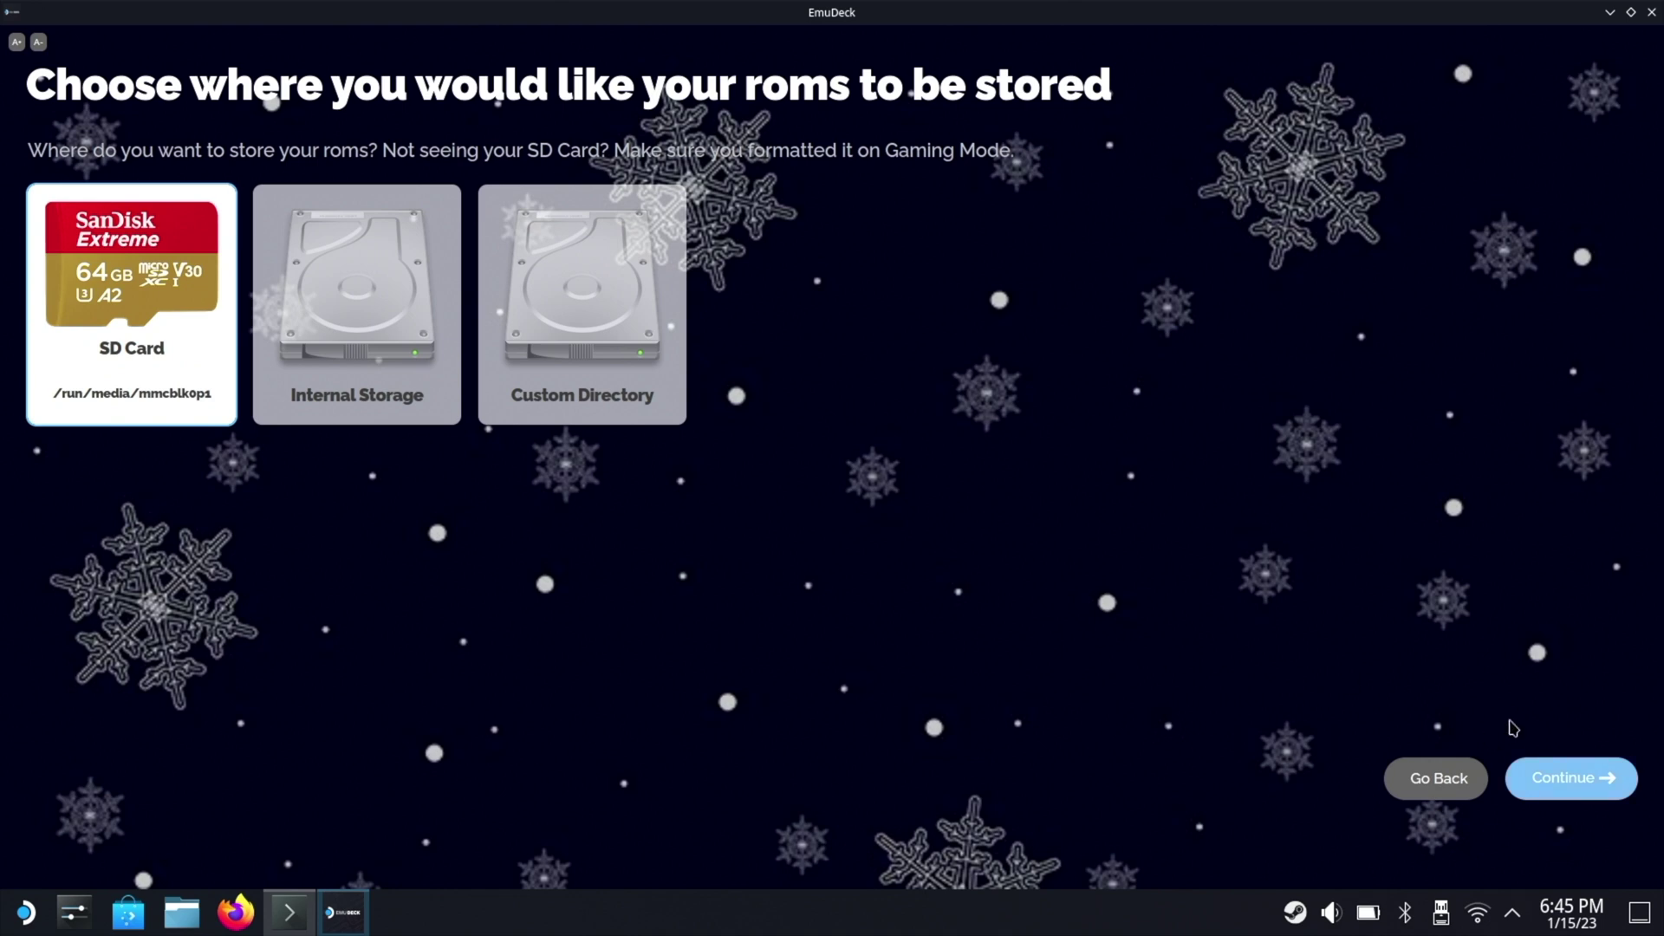
click(1588, 792)
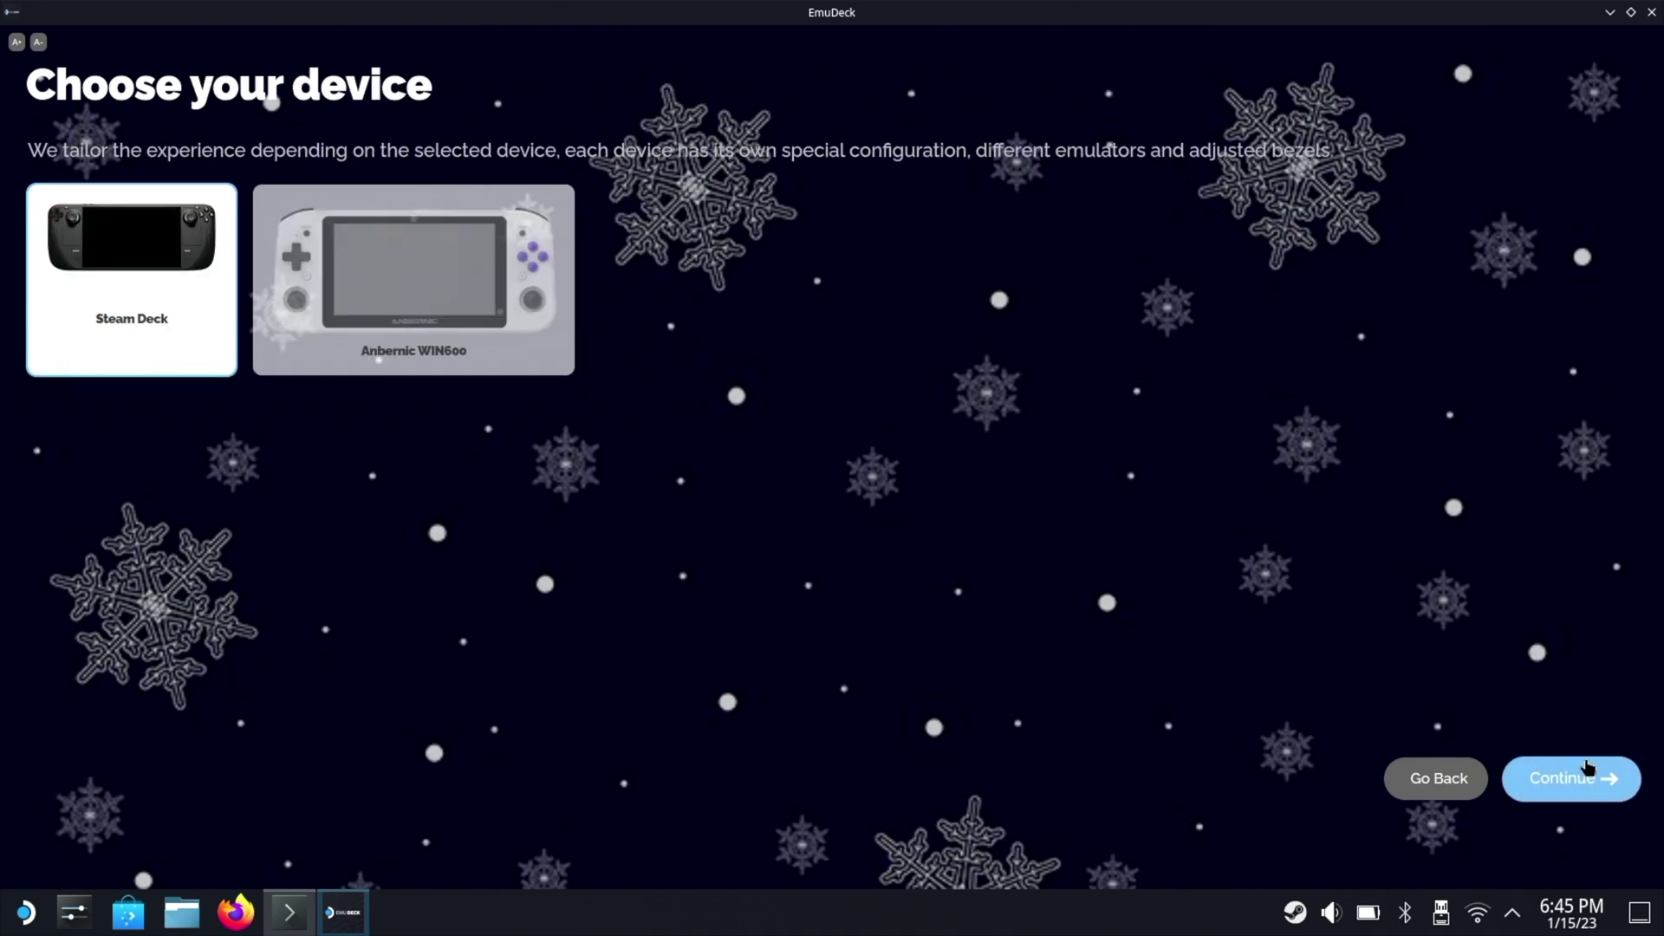
click(1588, 781)
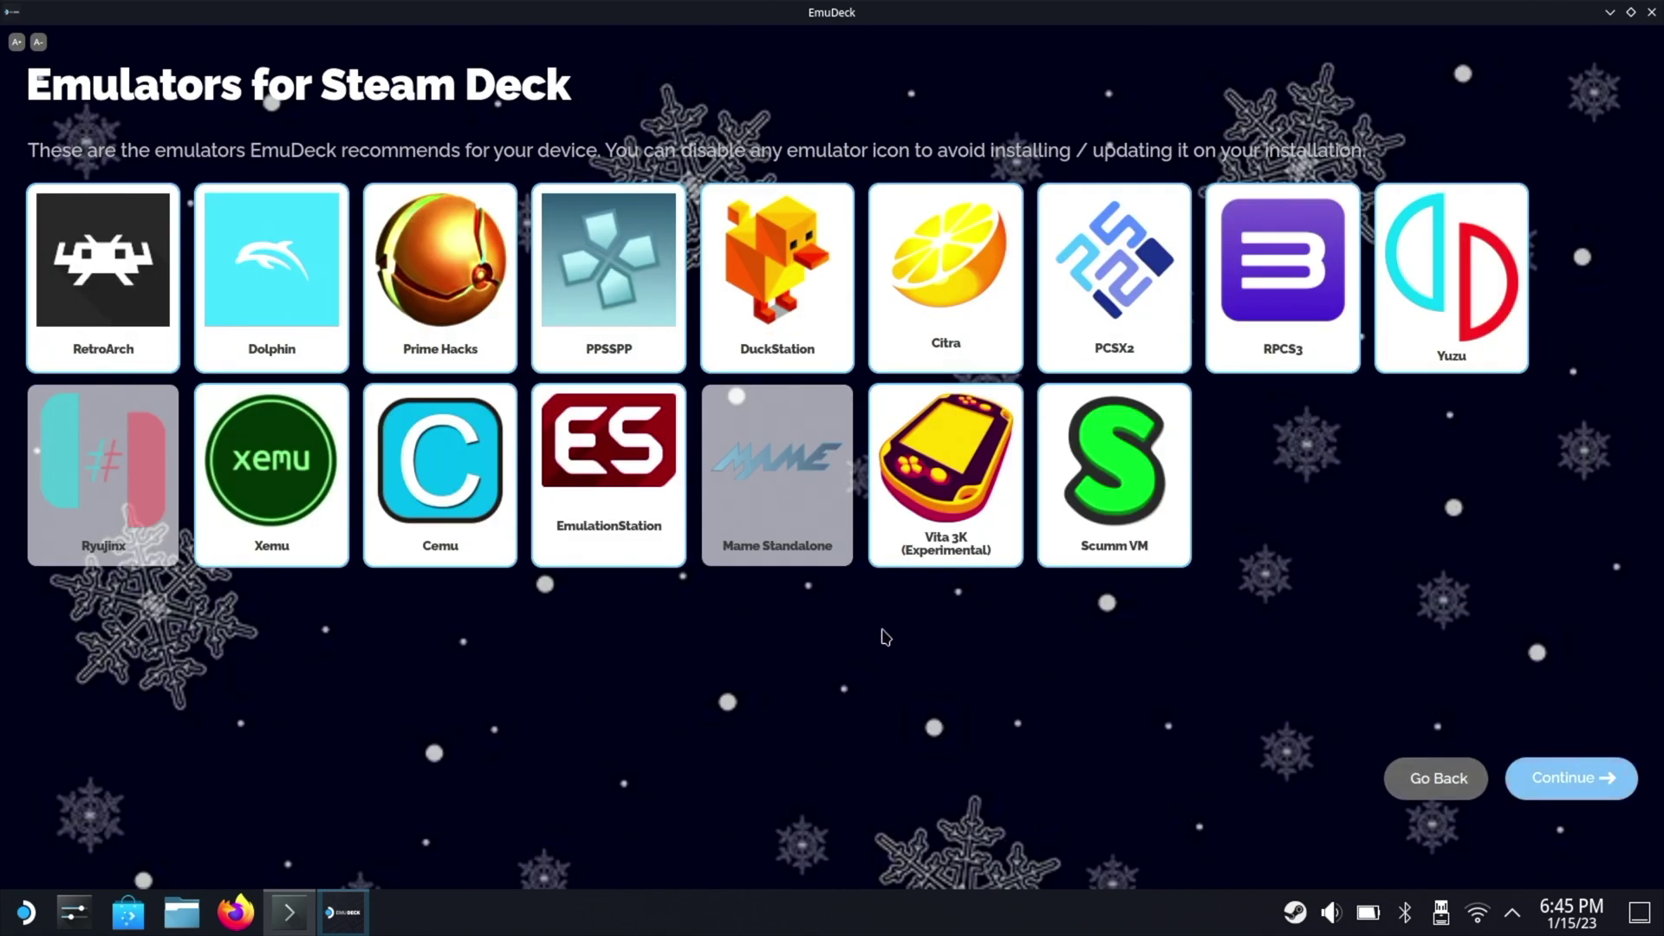
- Add Mame Standalone and Ryujinx to the emulators being installed, and accept overwriting the configuration of all emulators
click(768, 464)
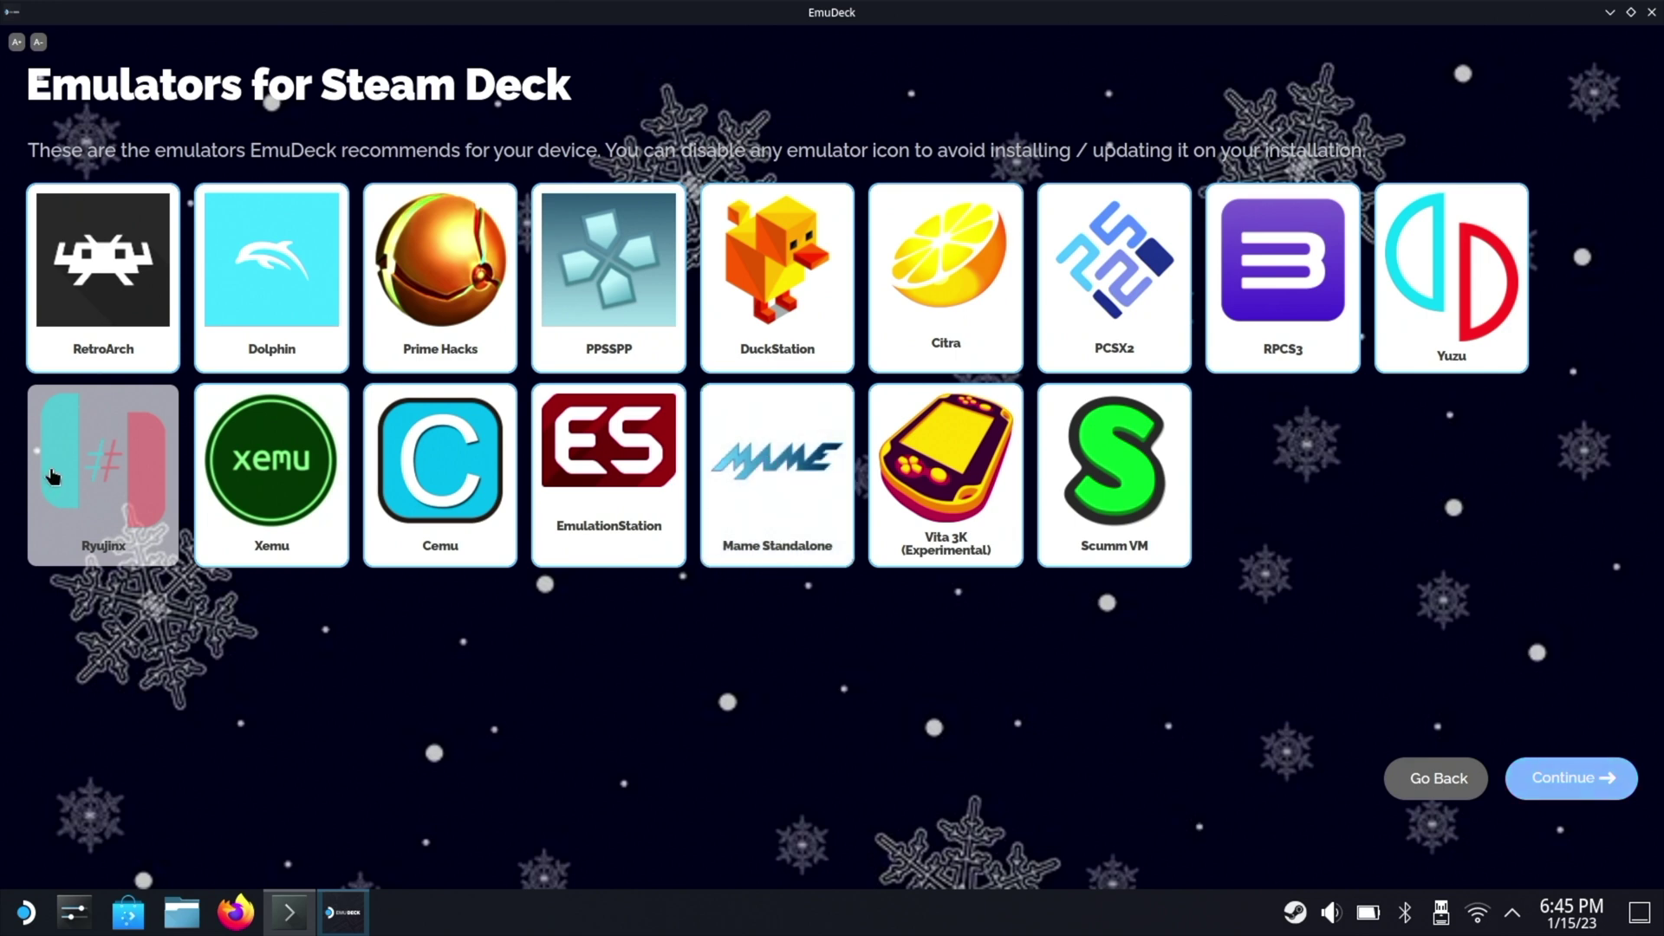
click(153, 493)
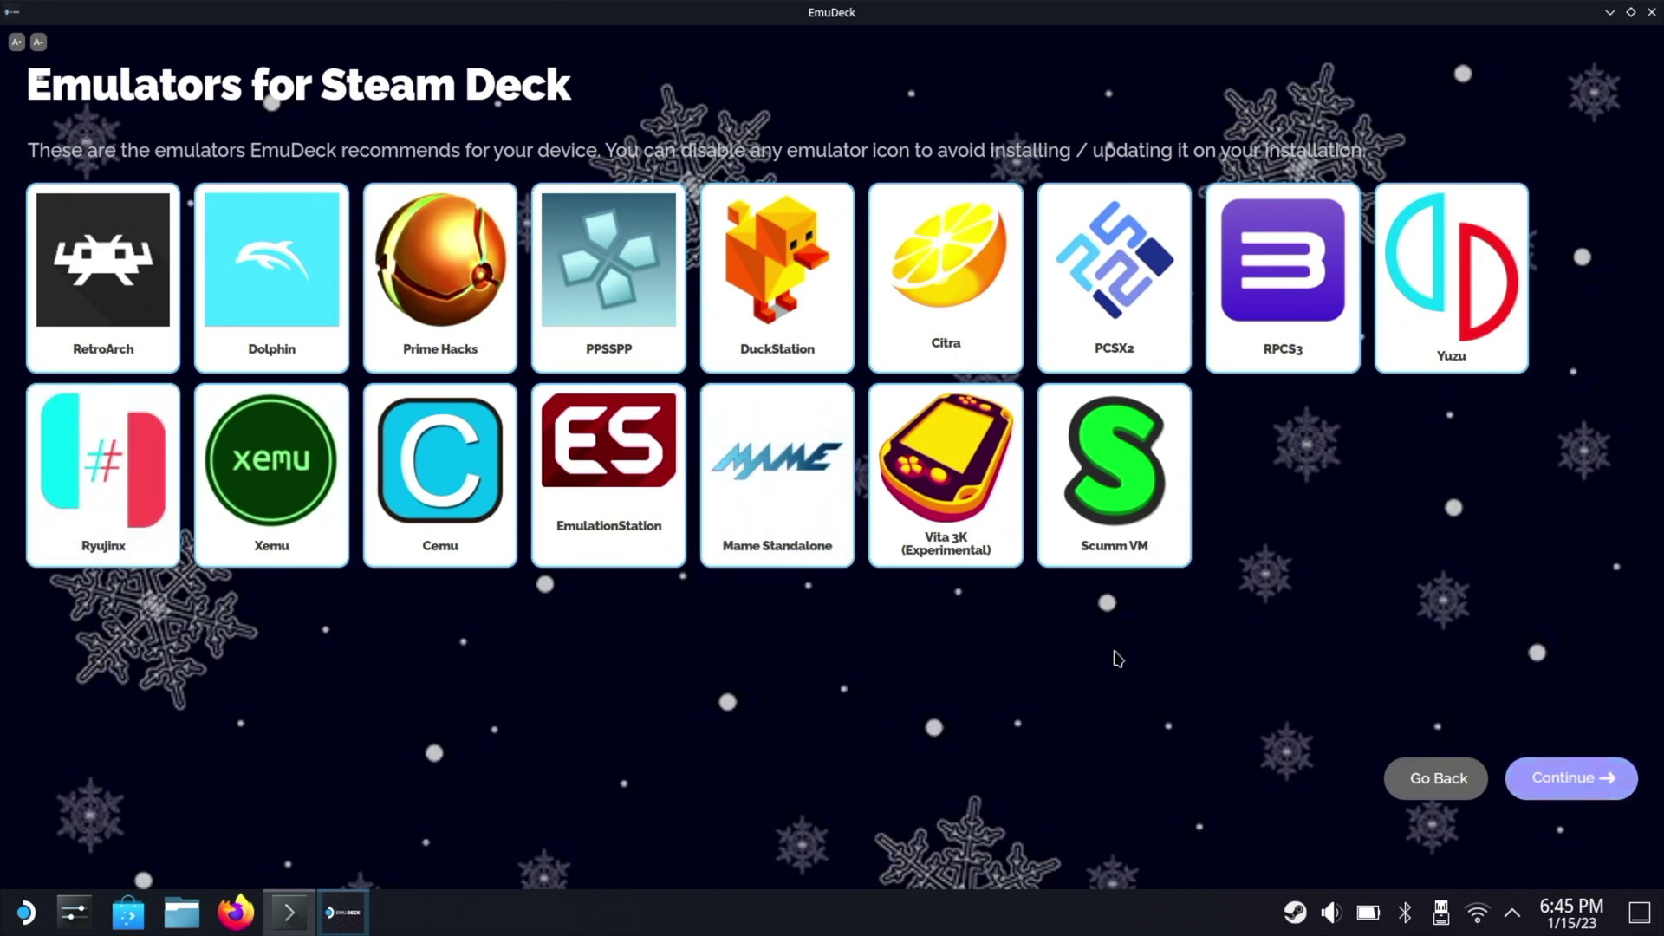
click(1589, 786)
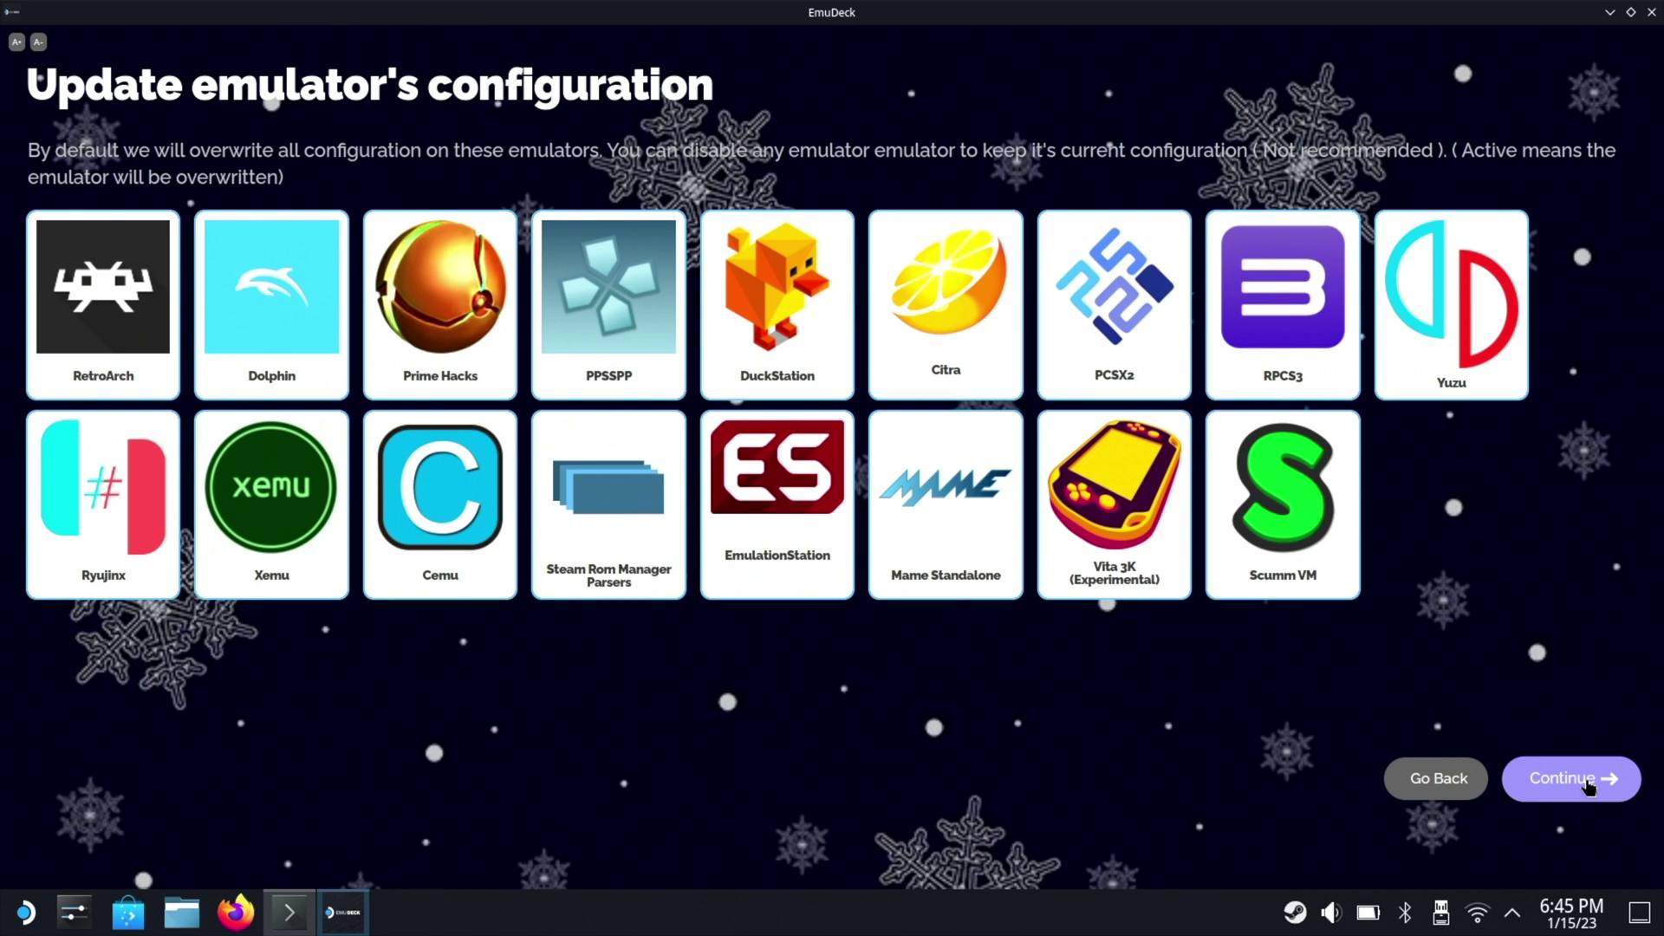
click(1589, 785)
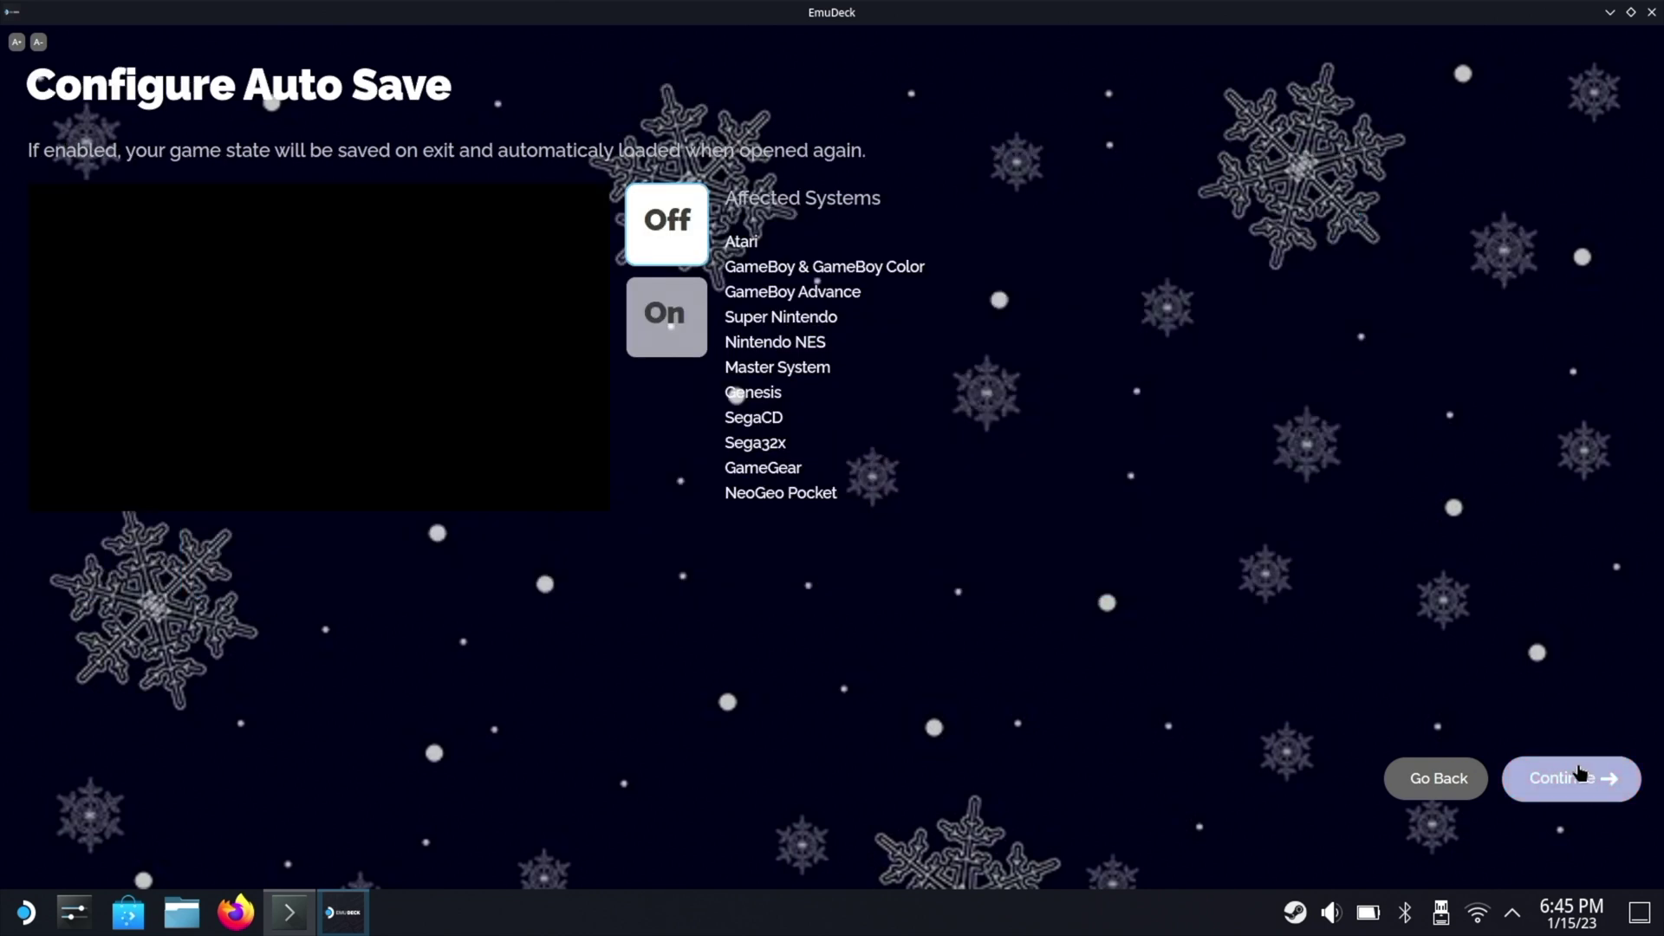
- Turn Auto Save on and skip the RetroAchievements sign-in
click(681, 310)
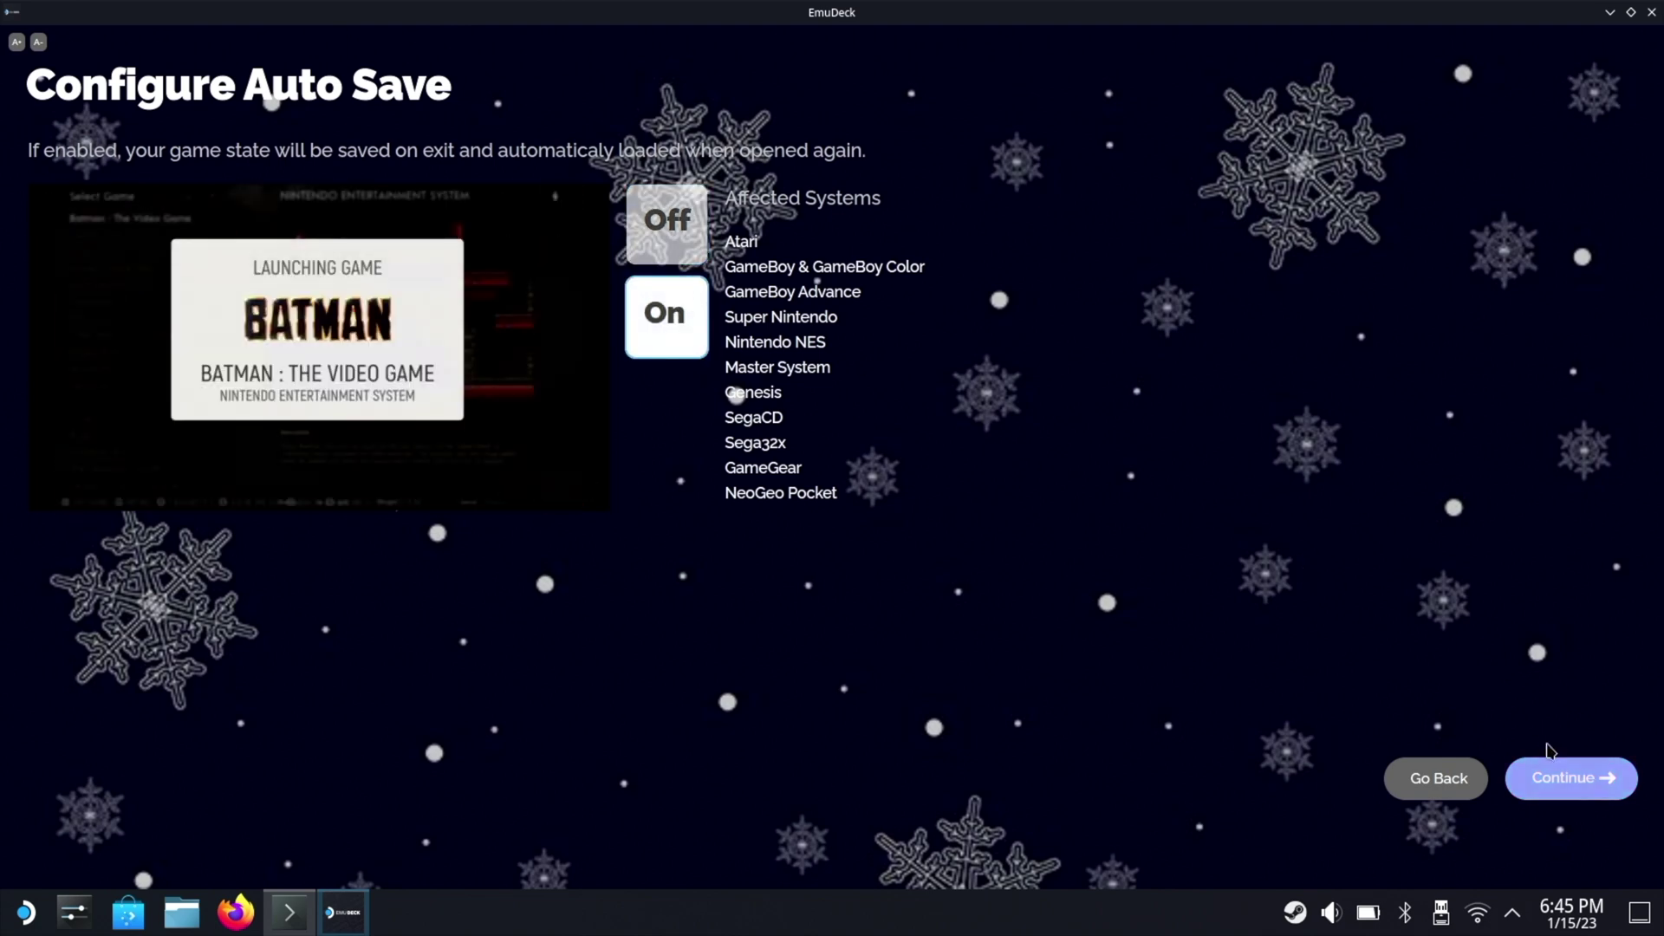
click(1574, 779)
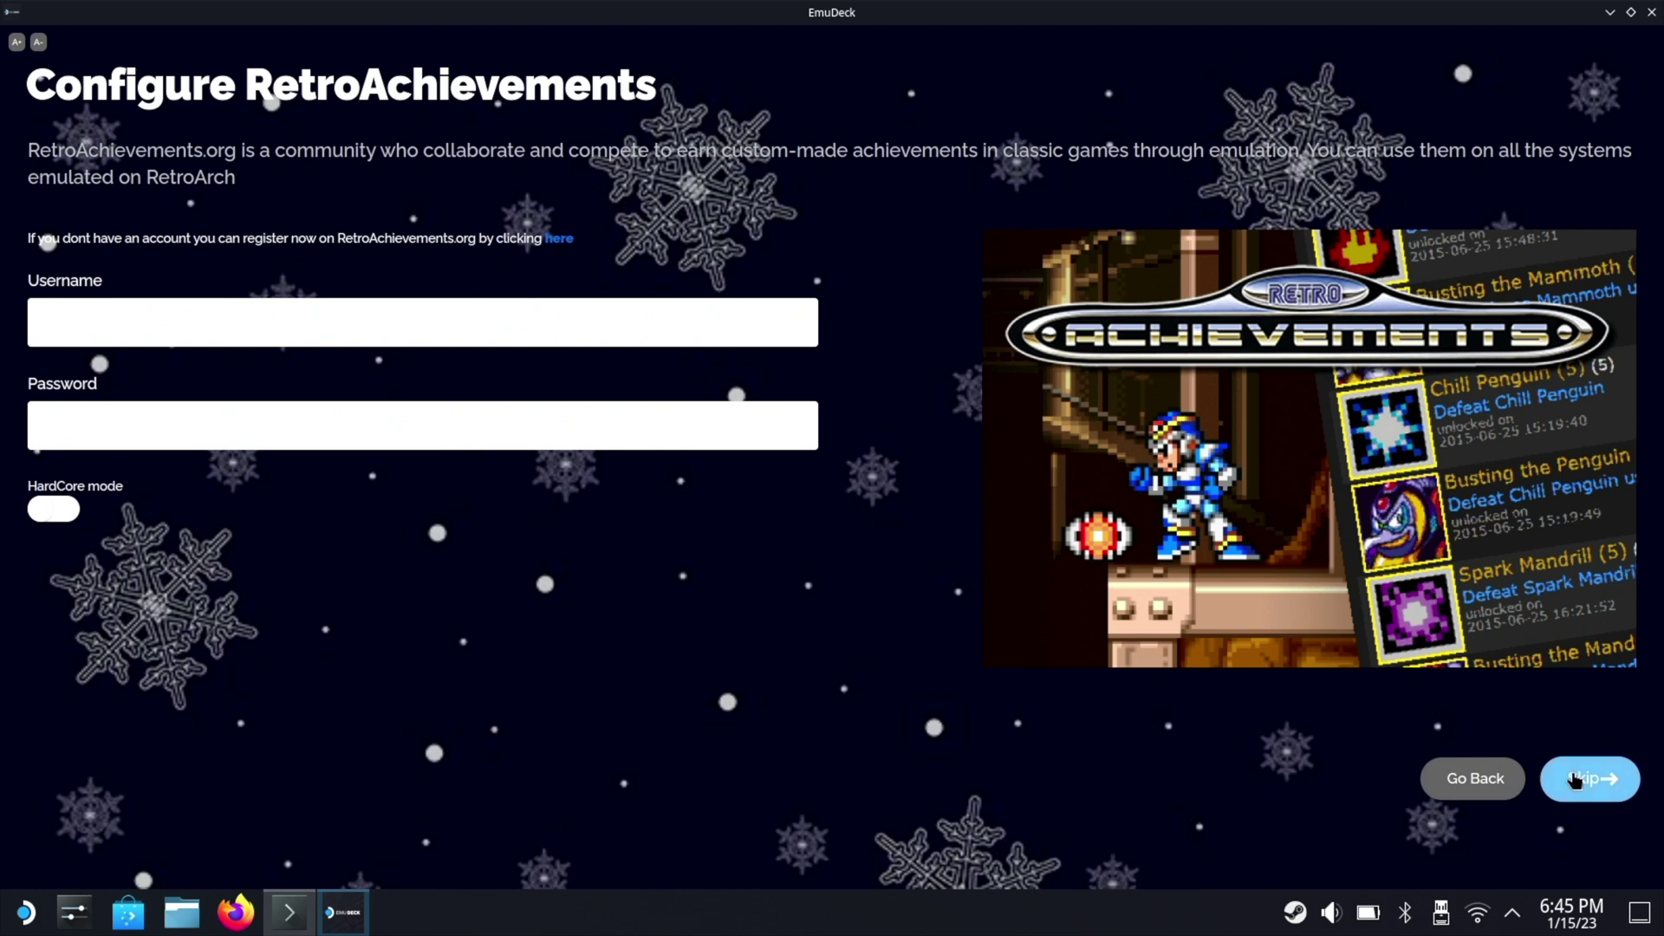
click(1575, 779)
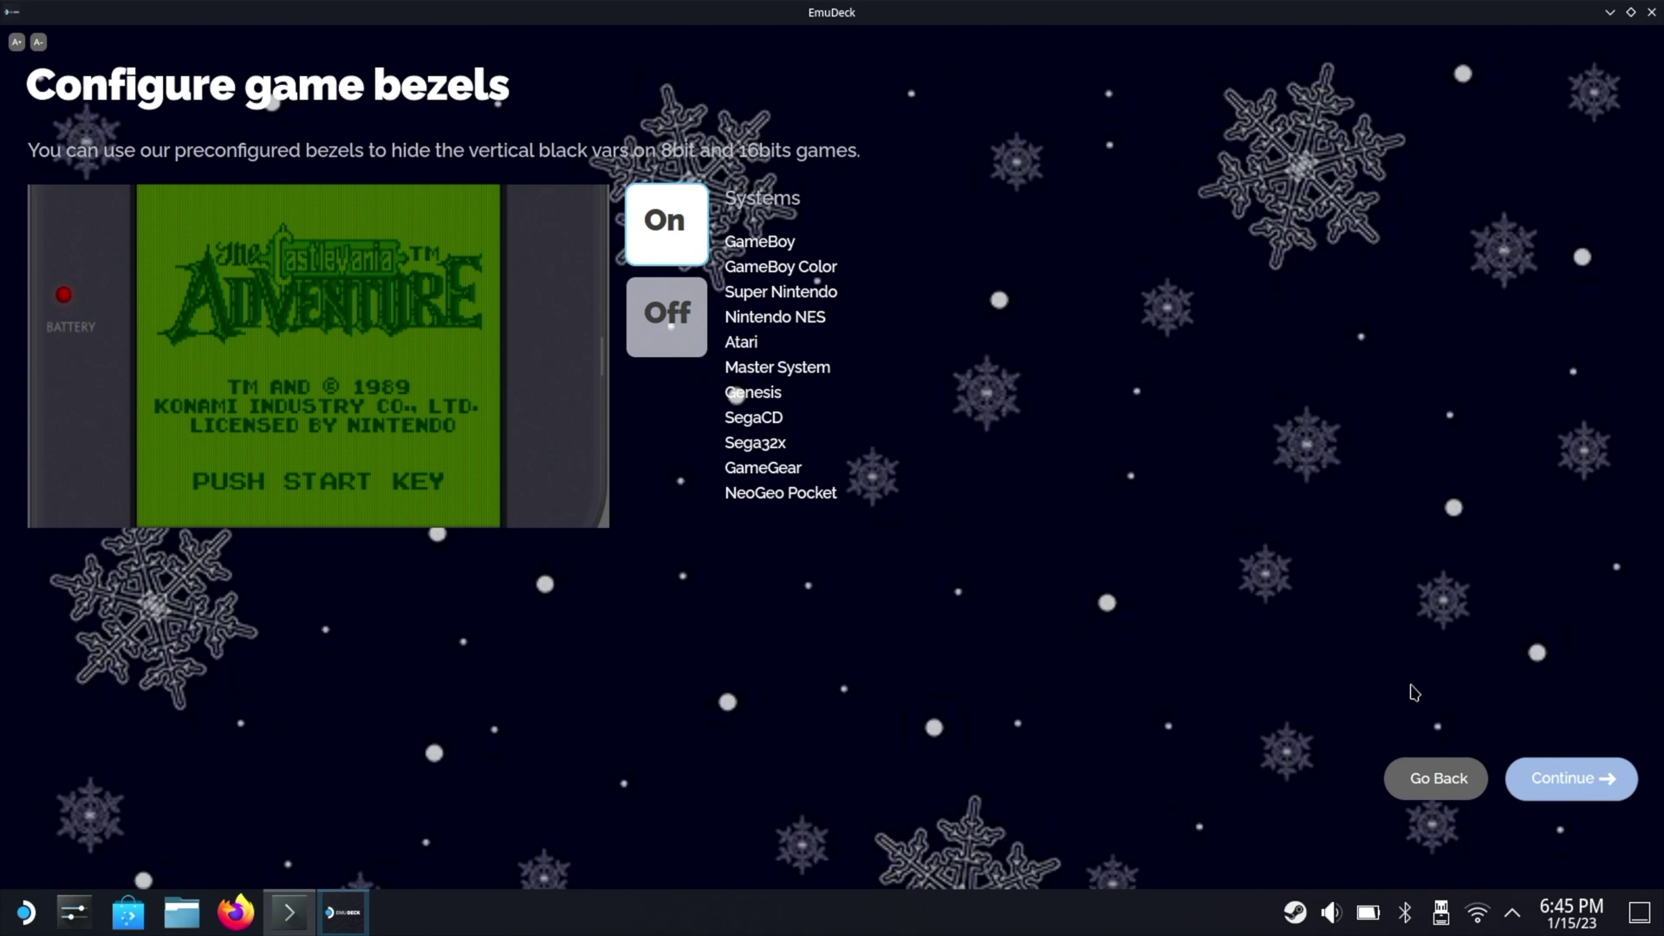
- Keep game bezels on and set the aspect ratio for classic Sega games to 3:2, comparing it with 4:3
click(1573, 780)
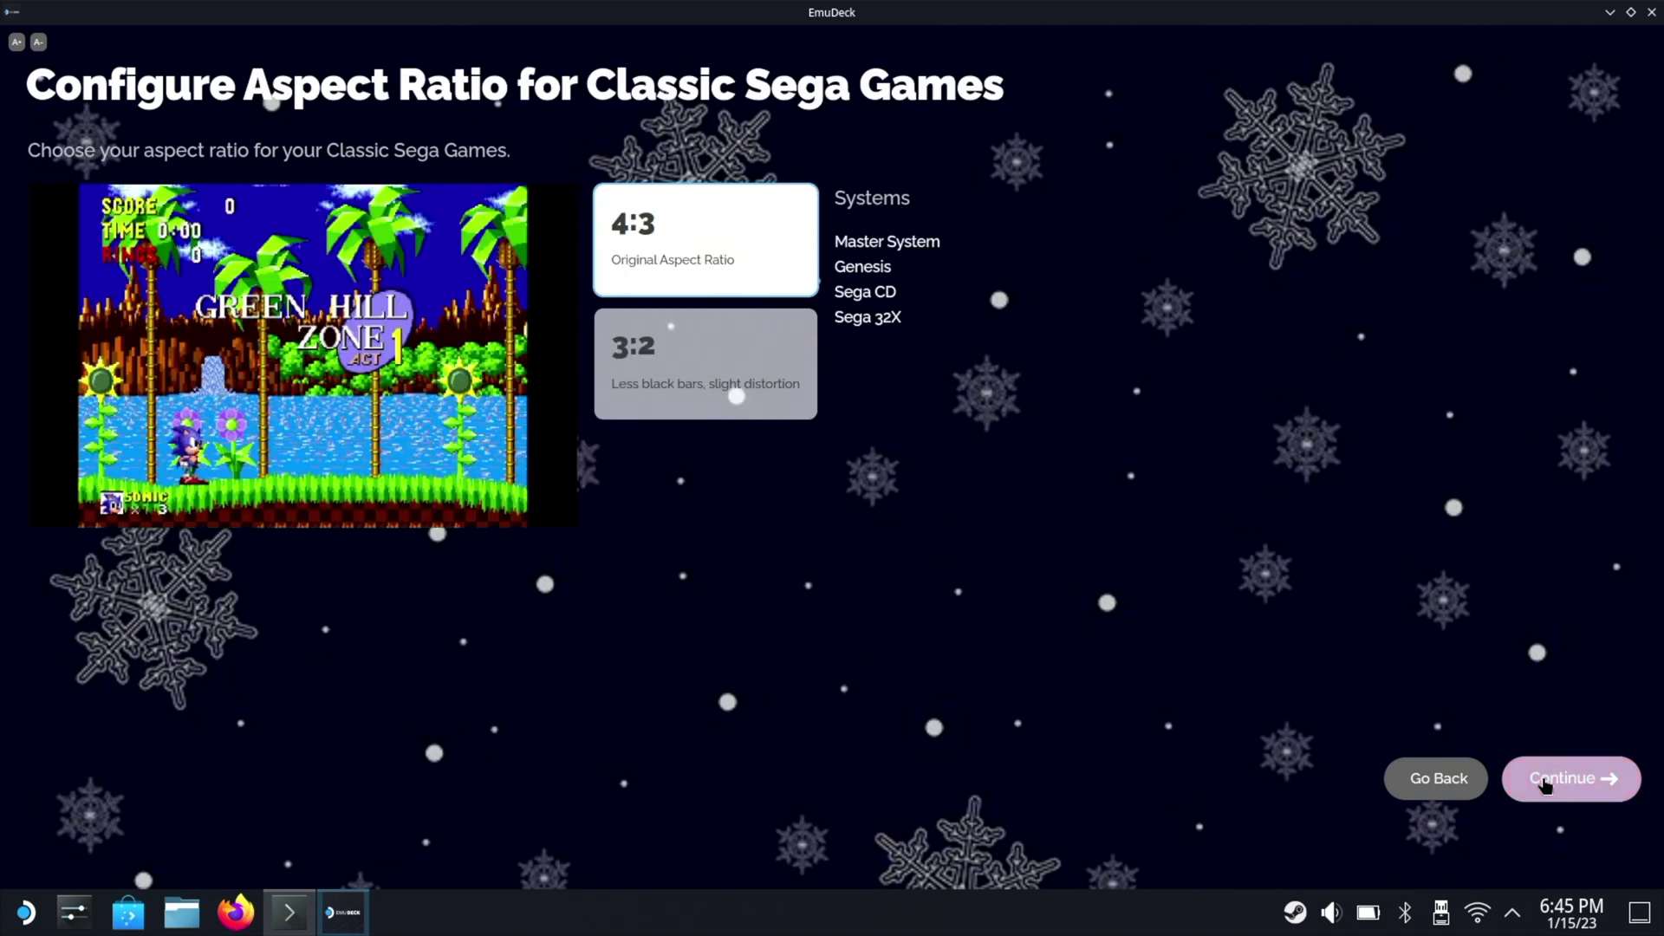
click(737, 371)
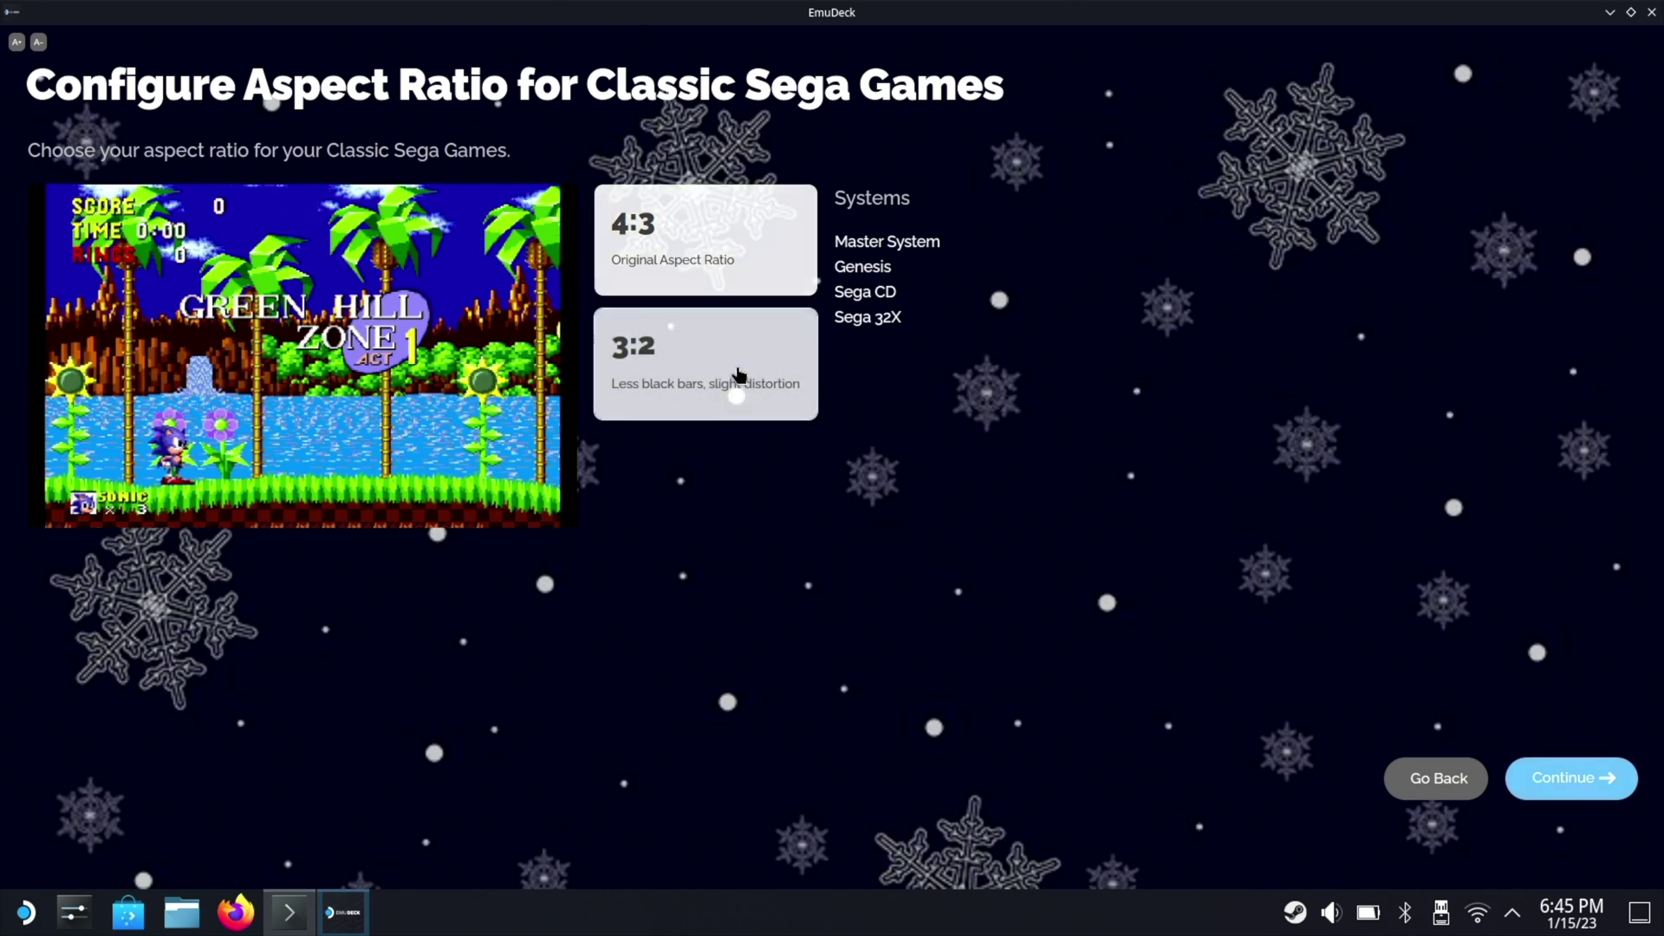
click(735, 256)
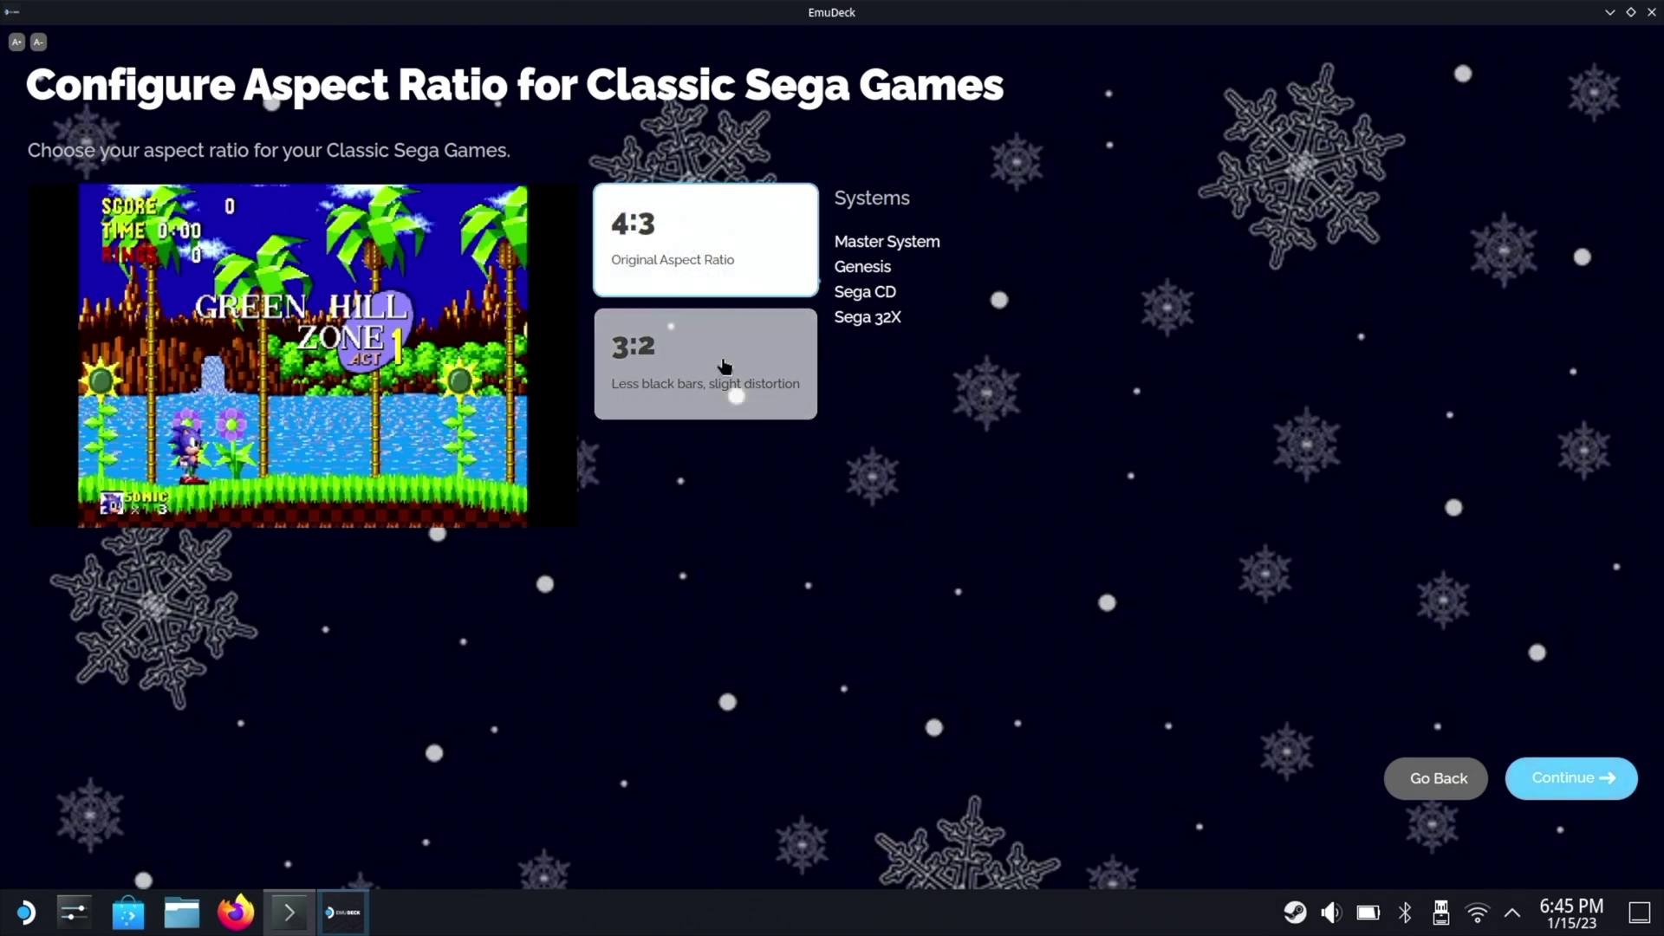
click(721, 364)
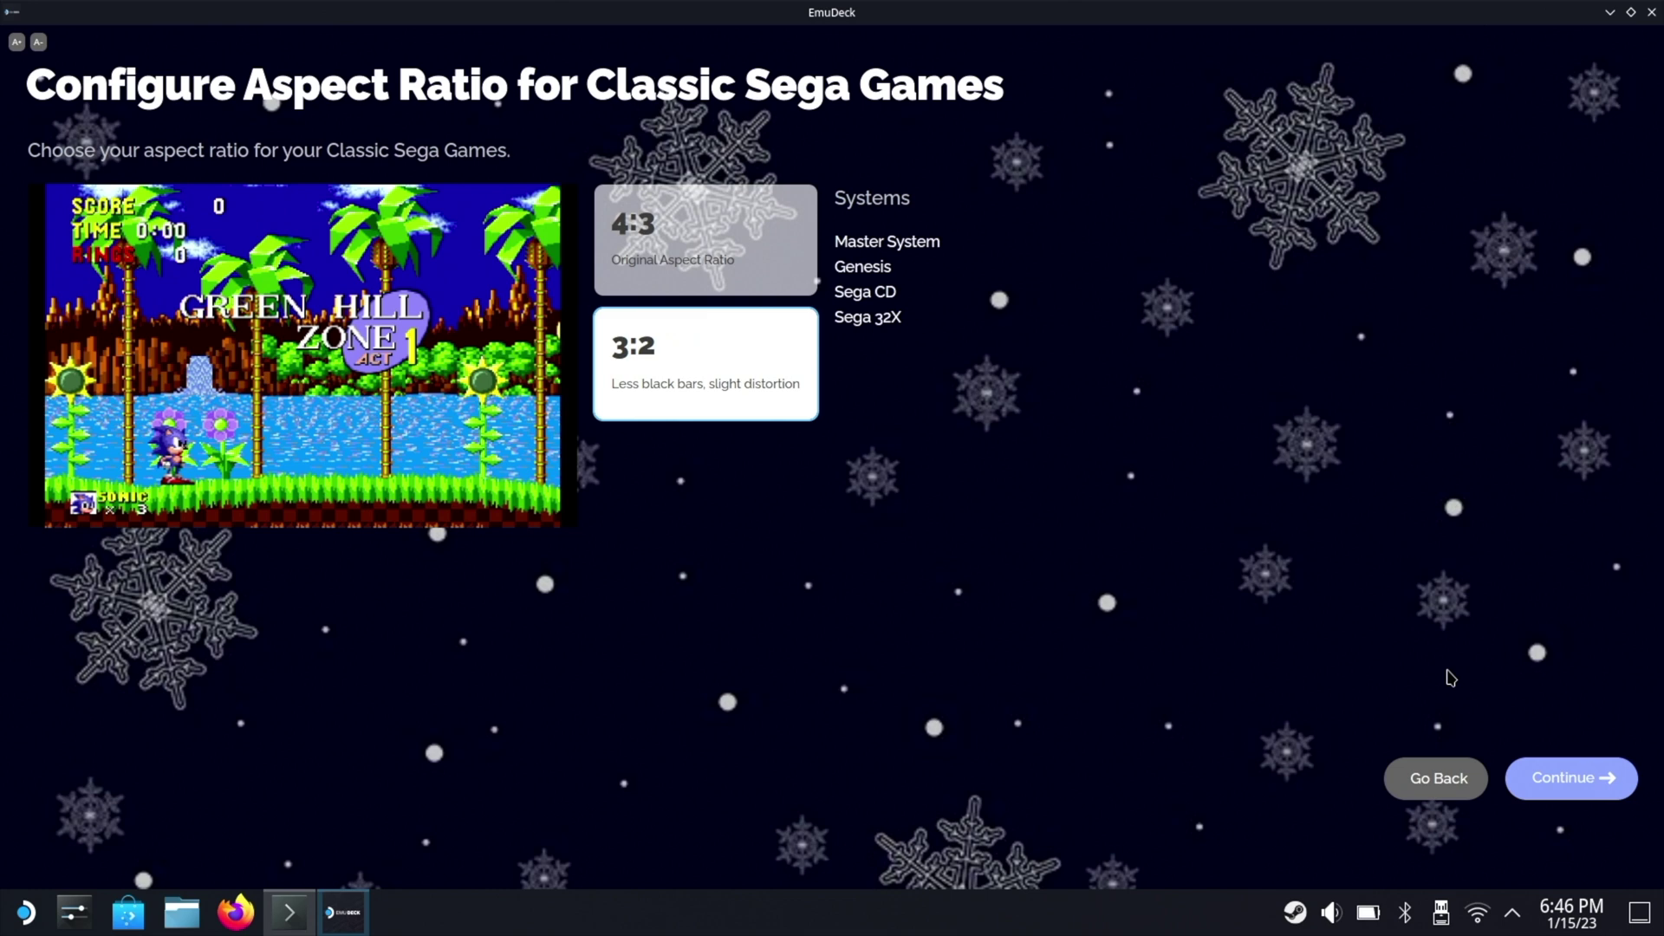
click(1586, 801)
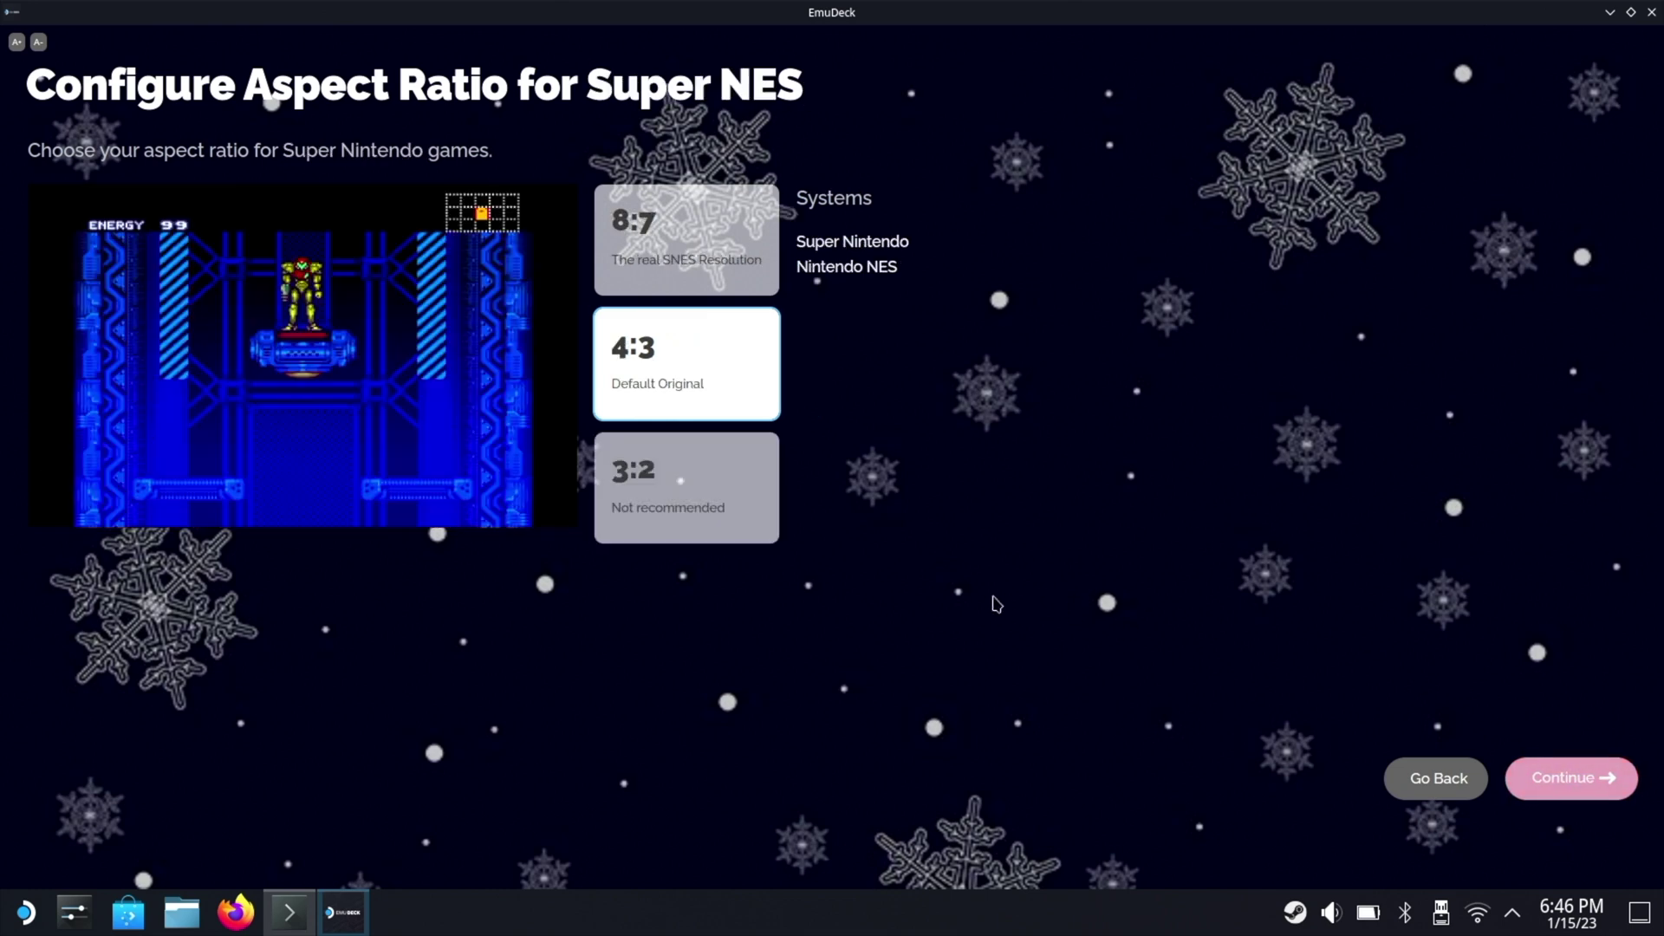
- Compare the 8:7 and 3:2 aspect ratios for Super NES, and set it to 4:3
click(719, 236)
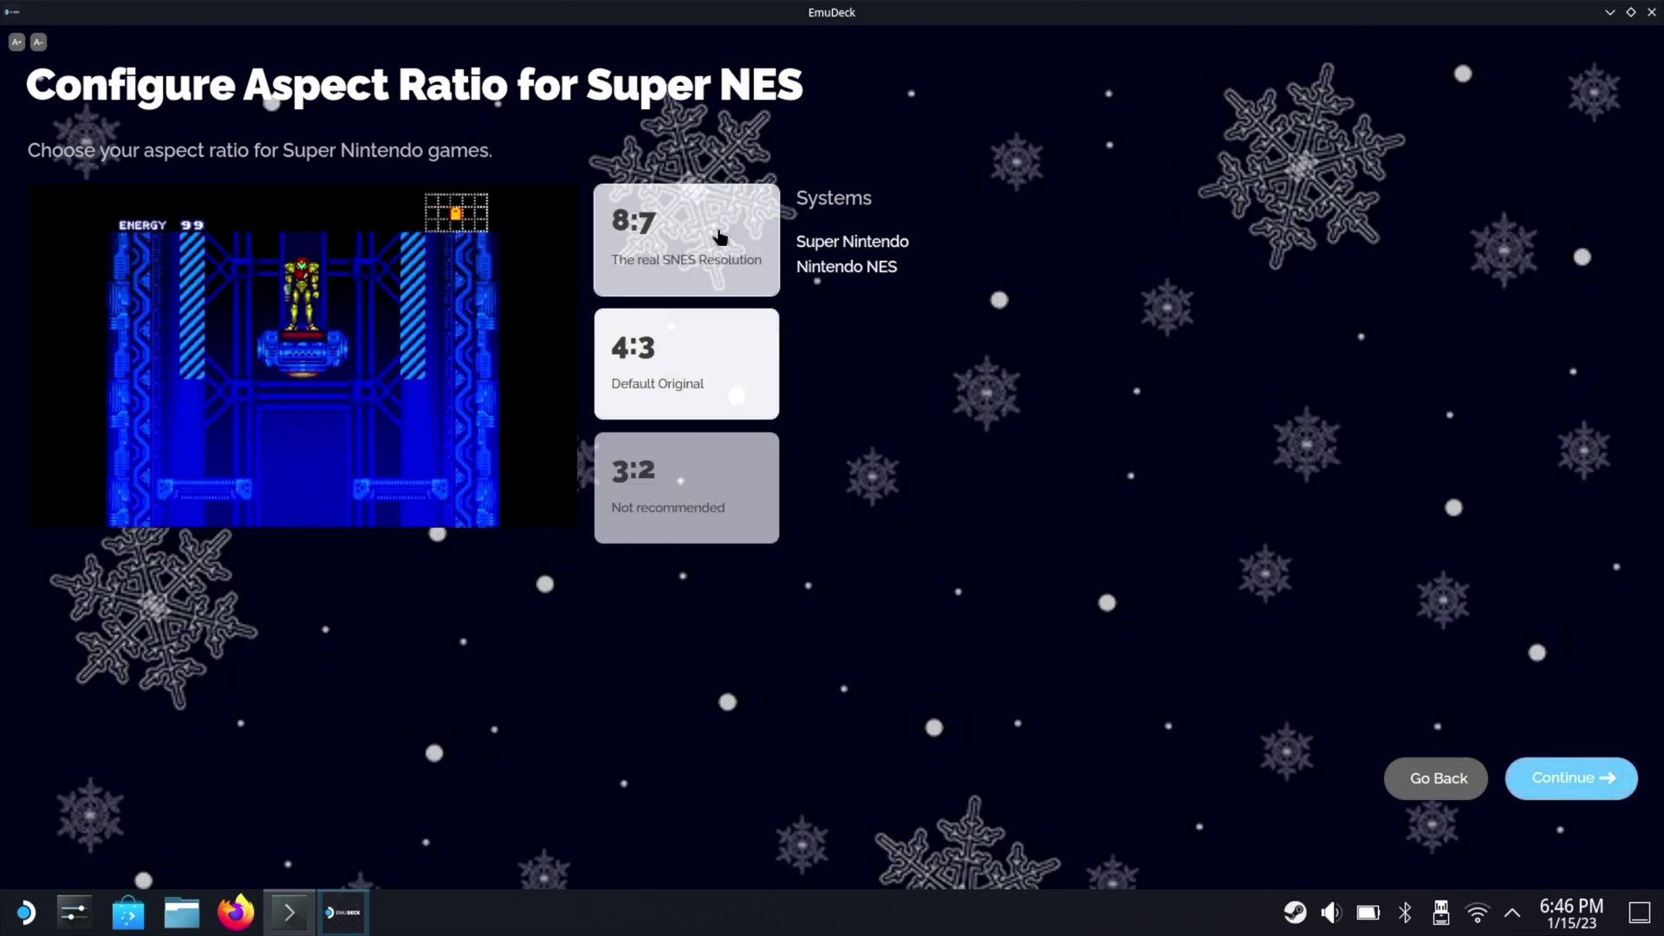
click(714, 510)
click(685, 351)
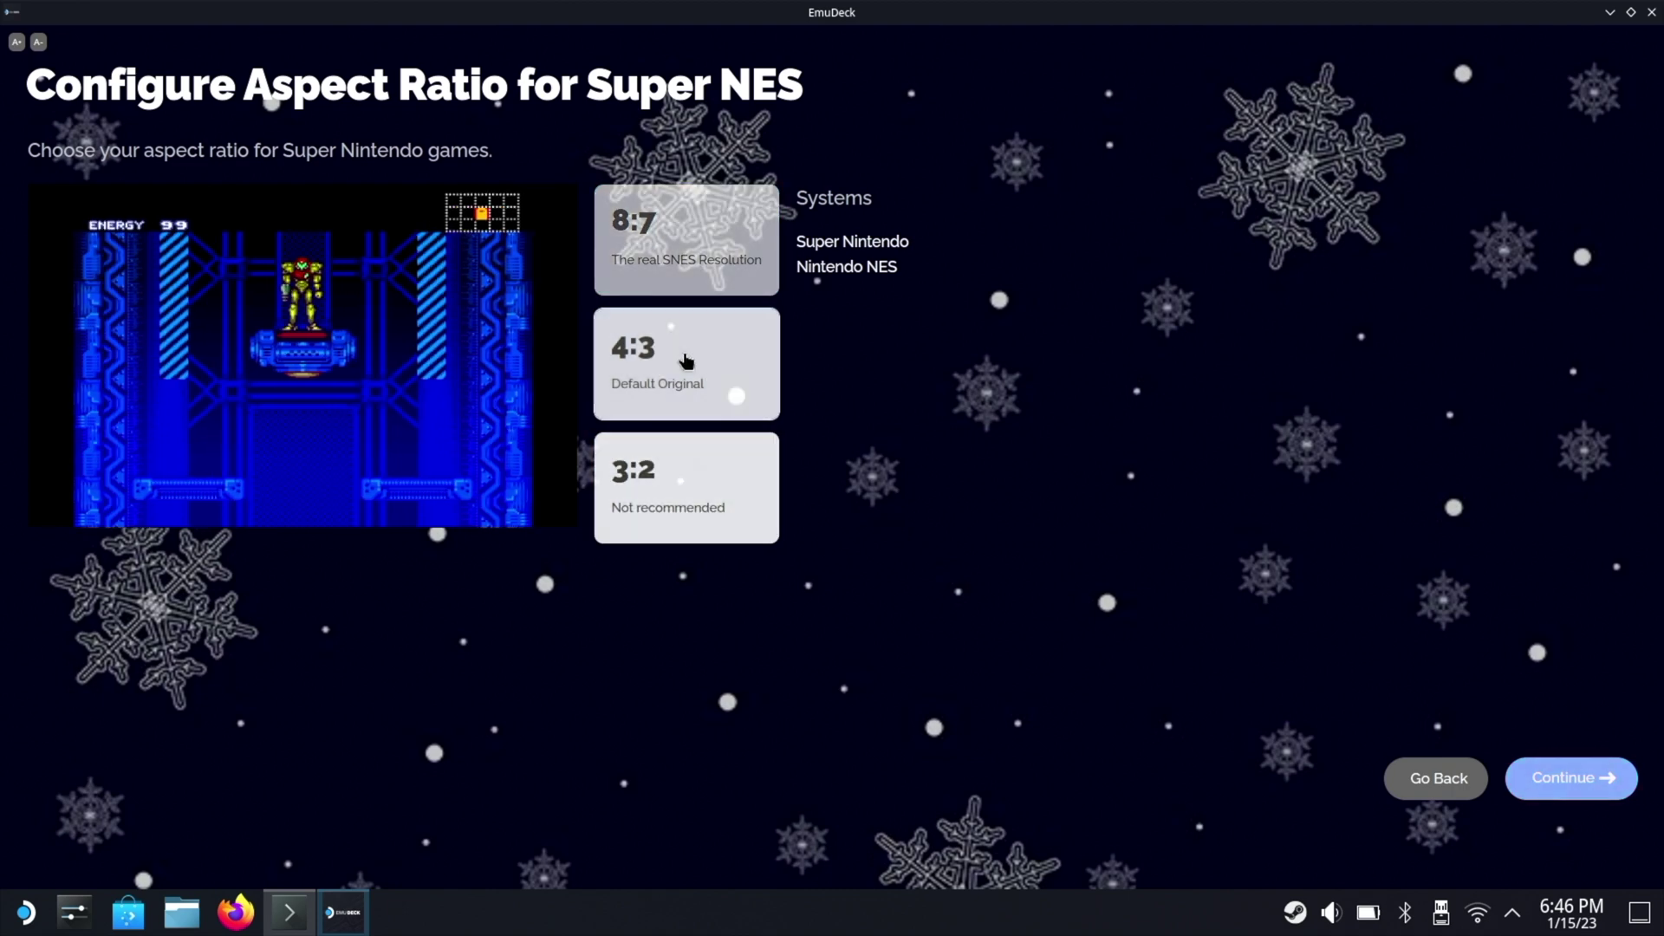
click(1586, 780)
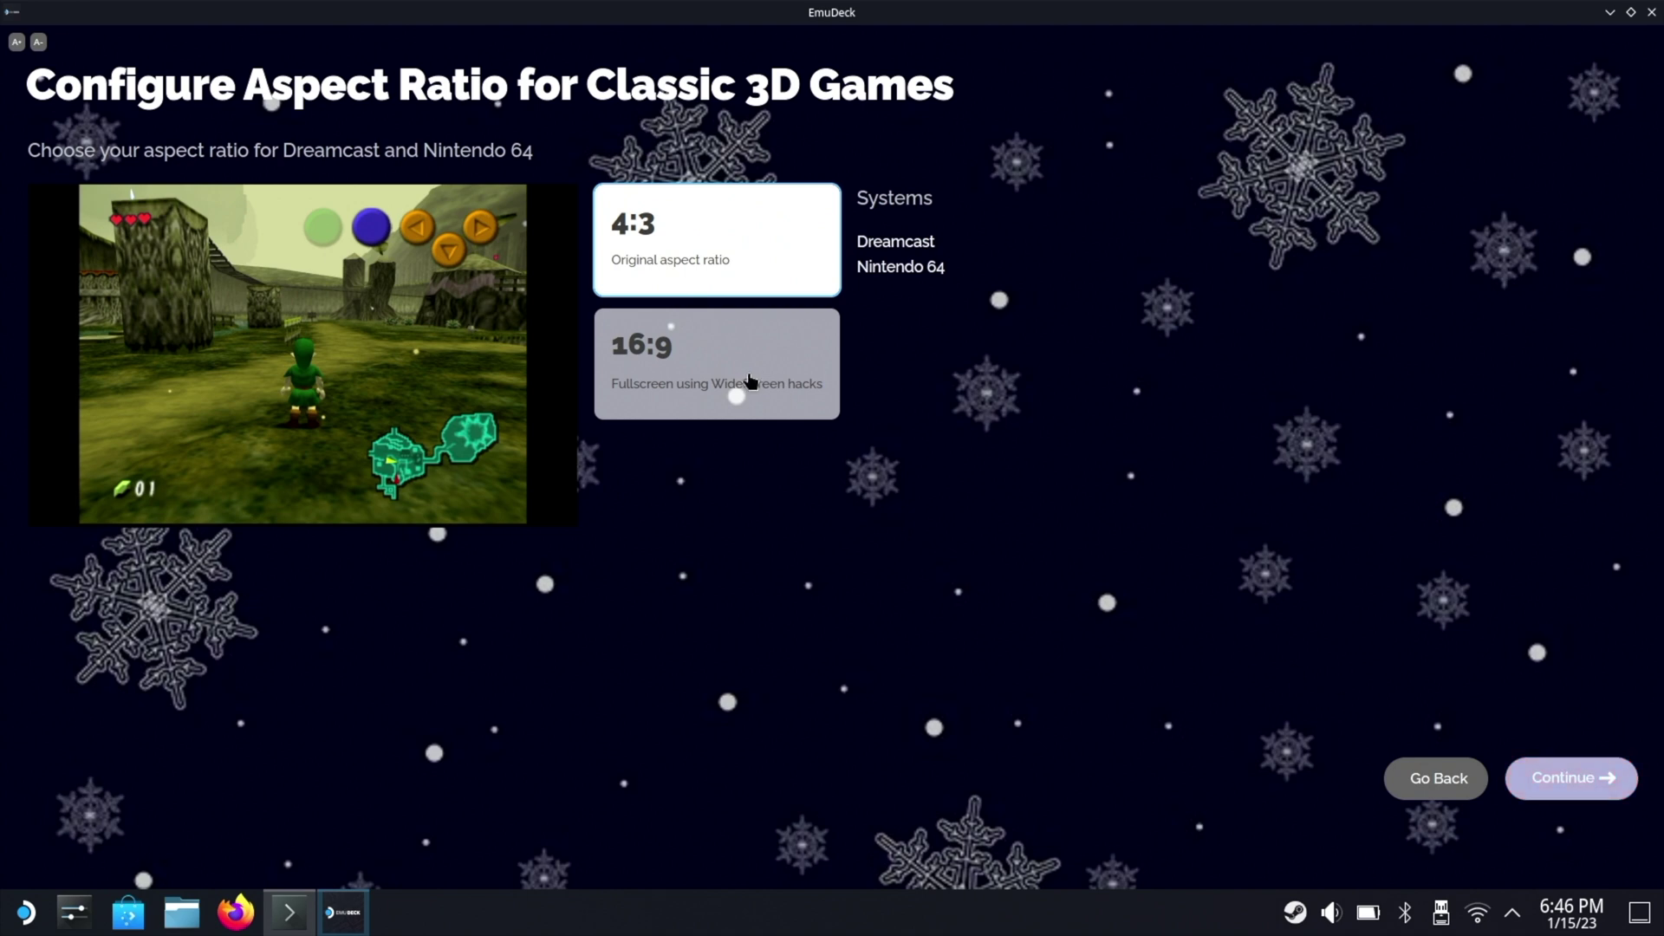
- Set the aspect ratio to 16:9 for both classic 3D games and GameCube
click(747, 379)
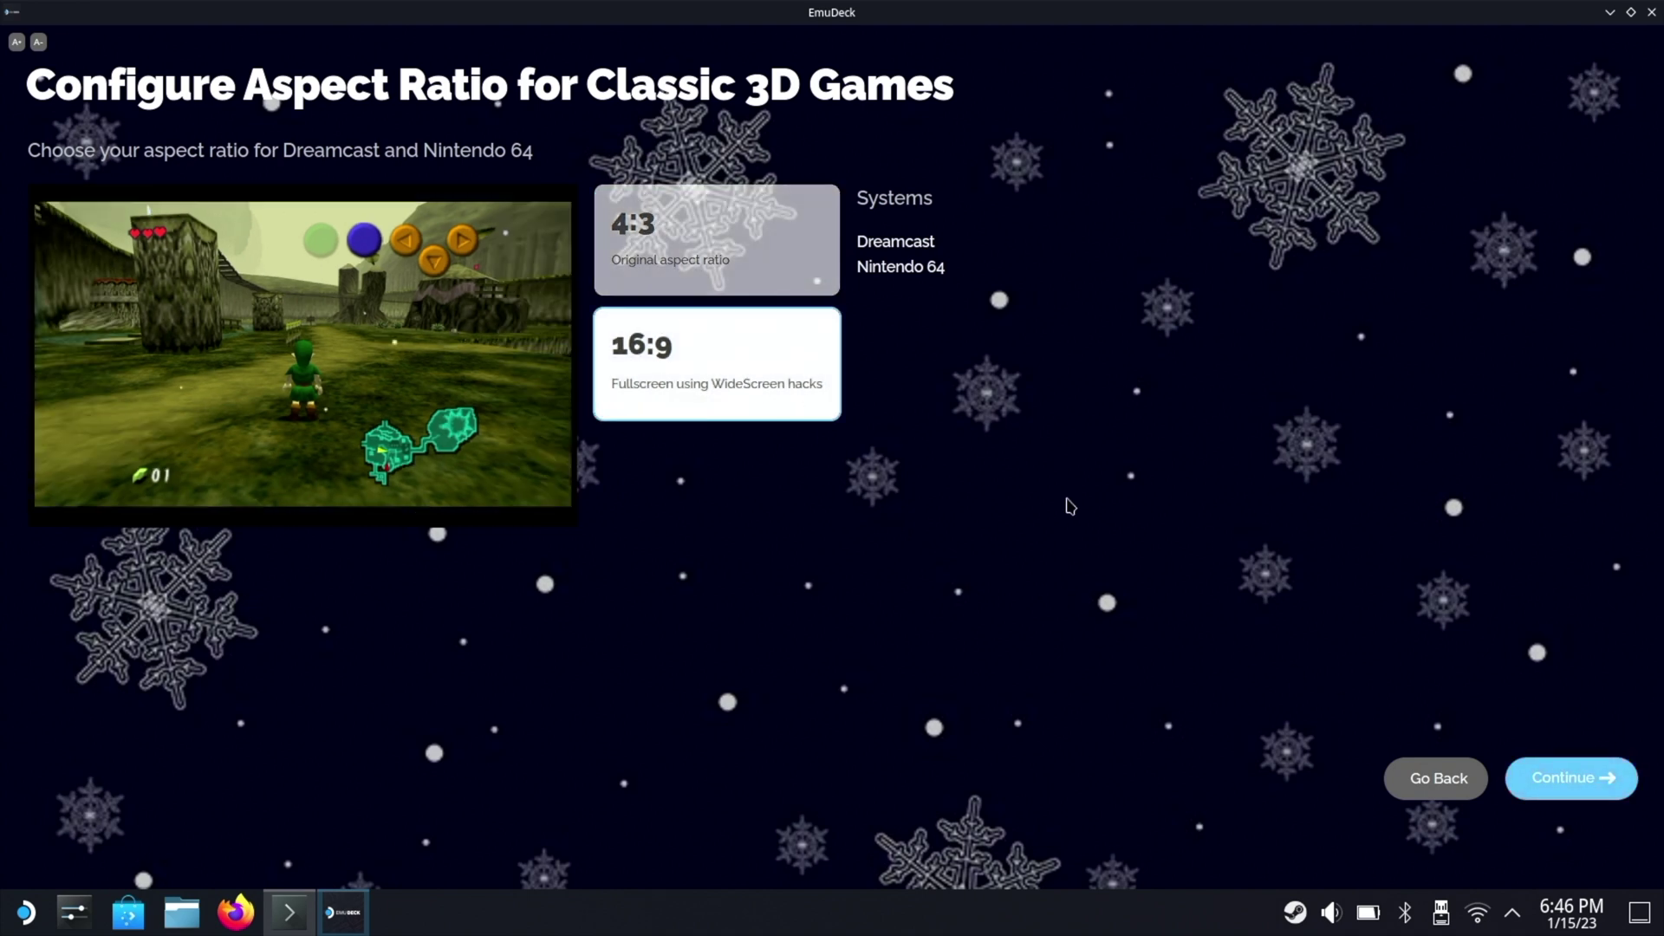
click(1595, 778)
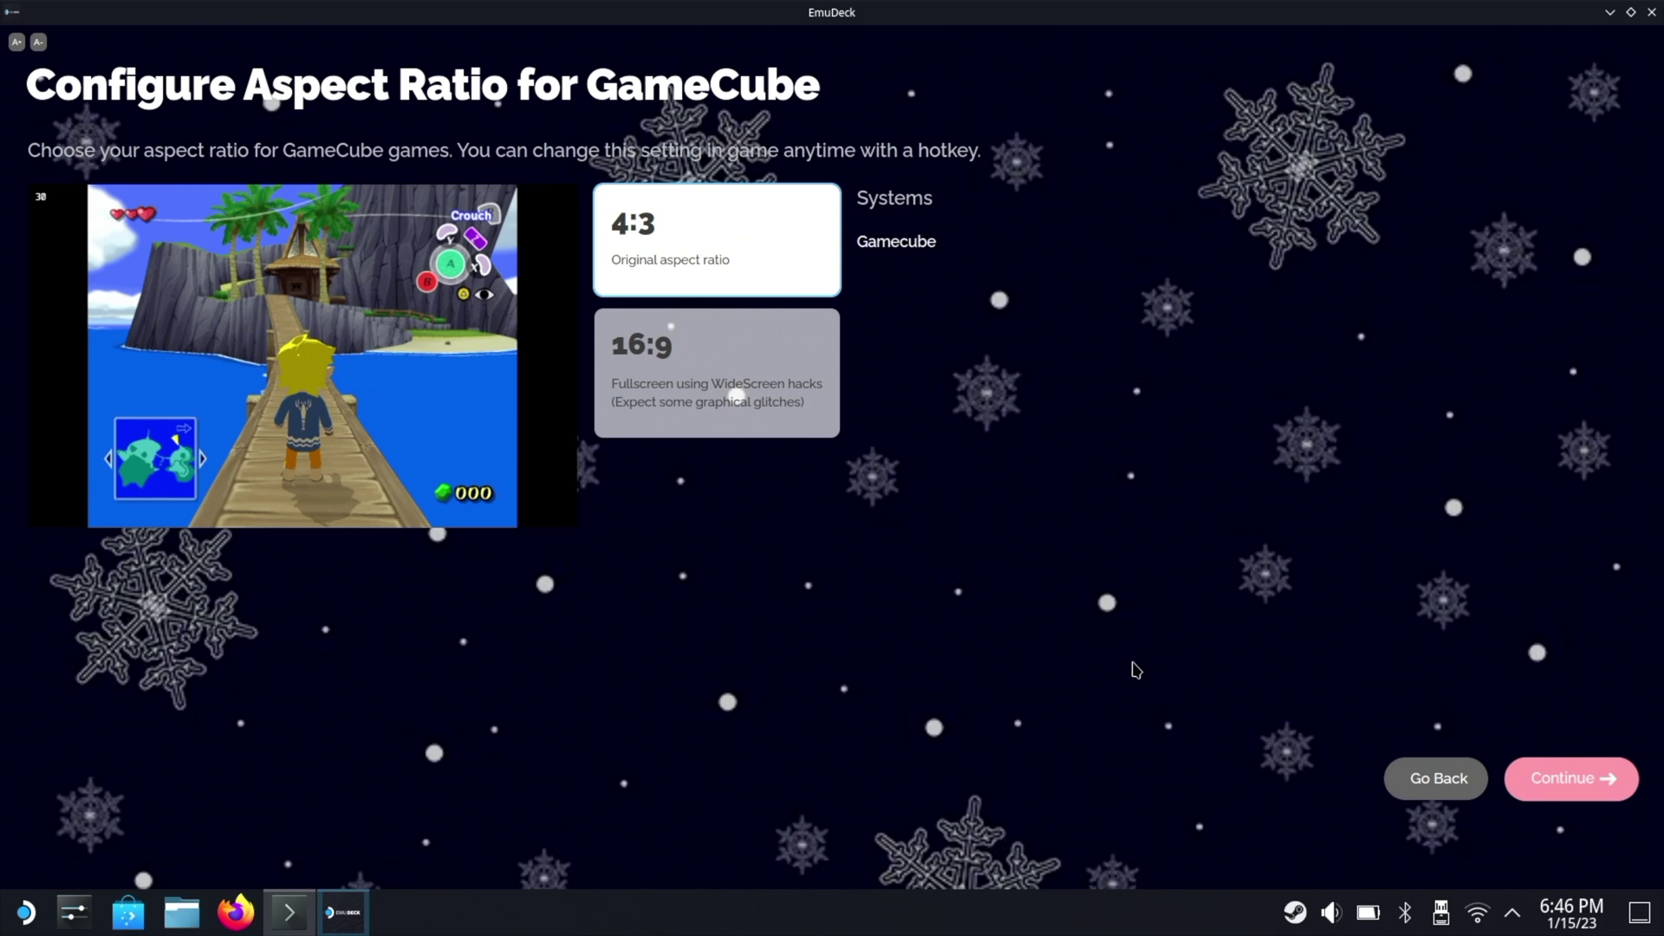
click(725, 421)
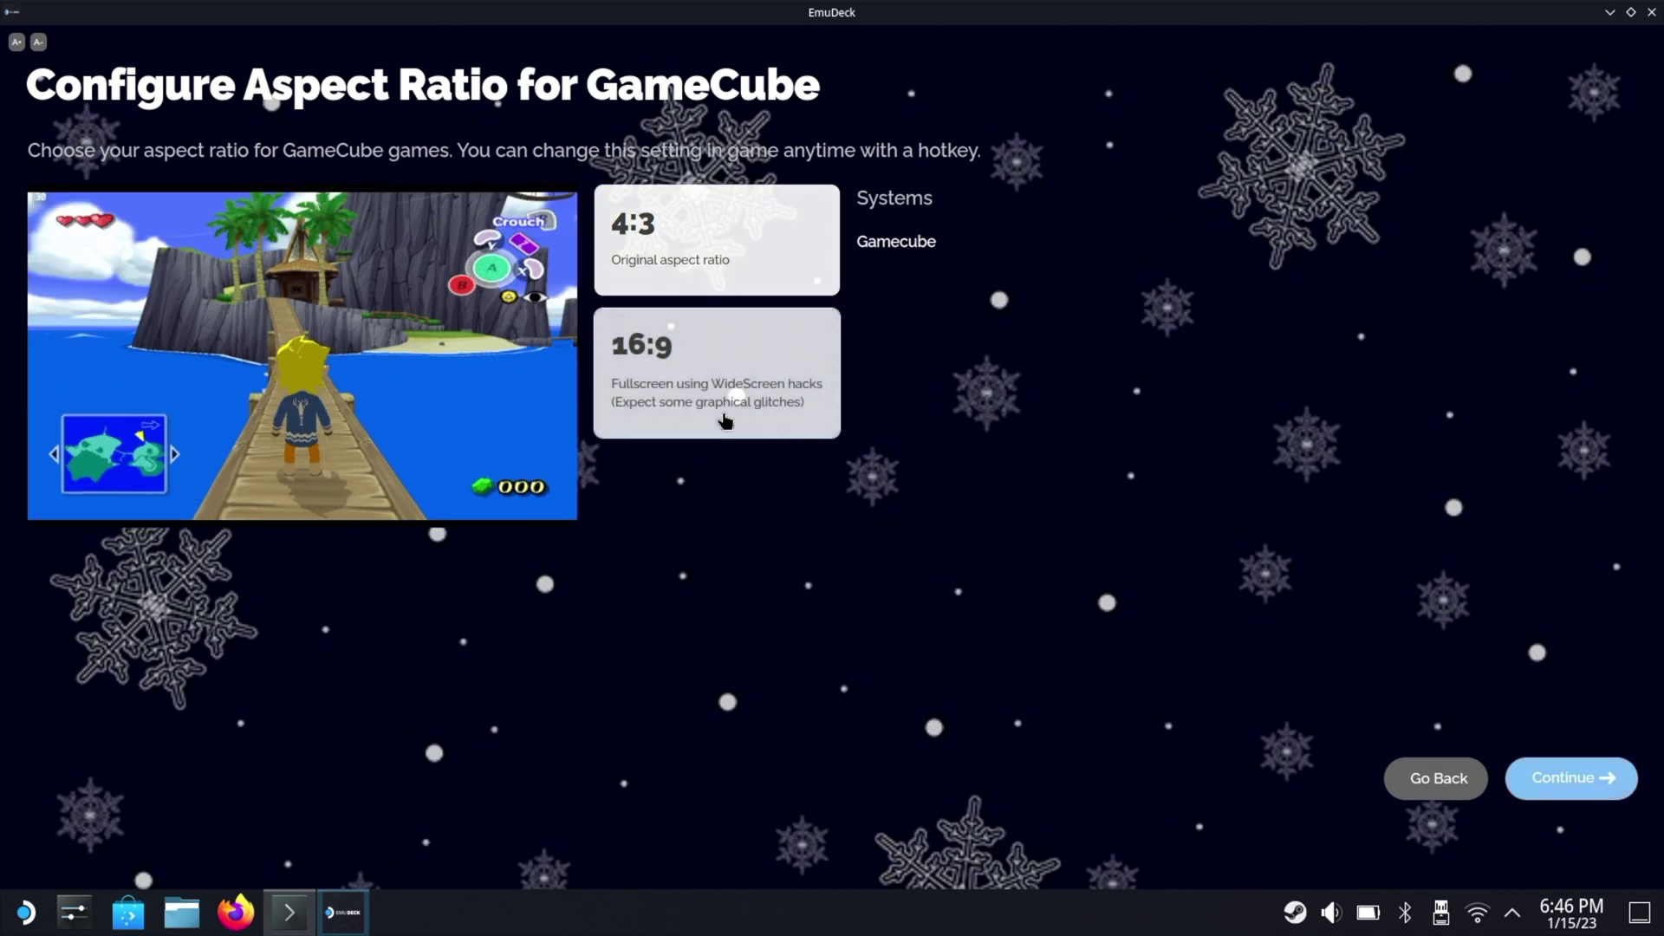
click(1577, 787)
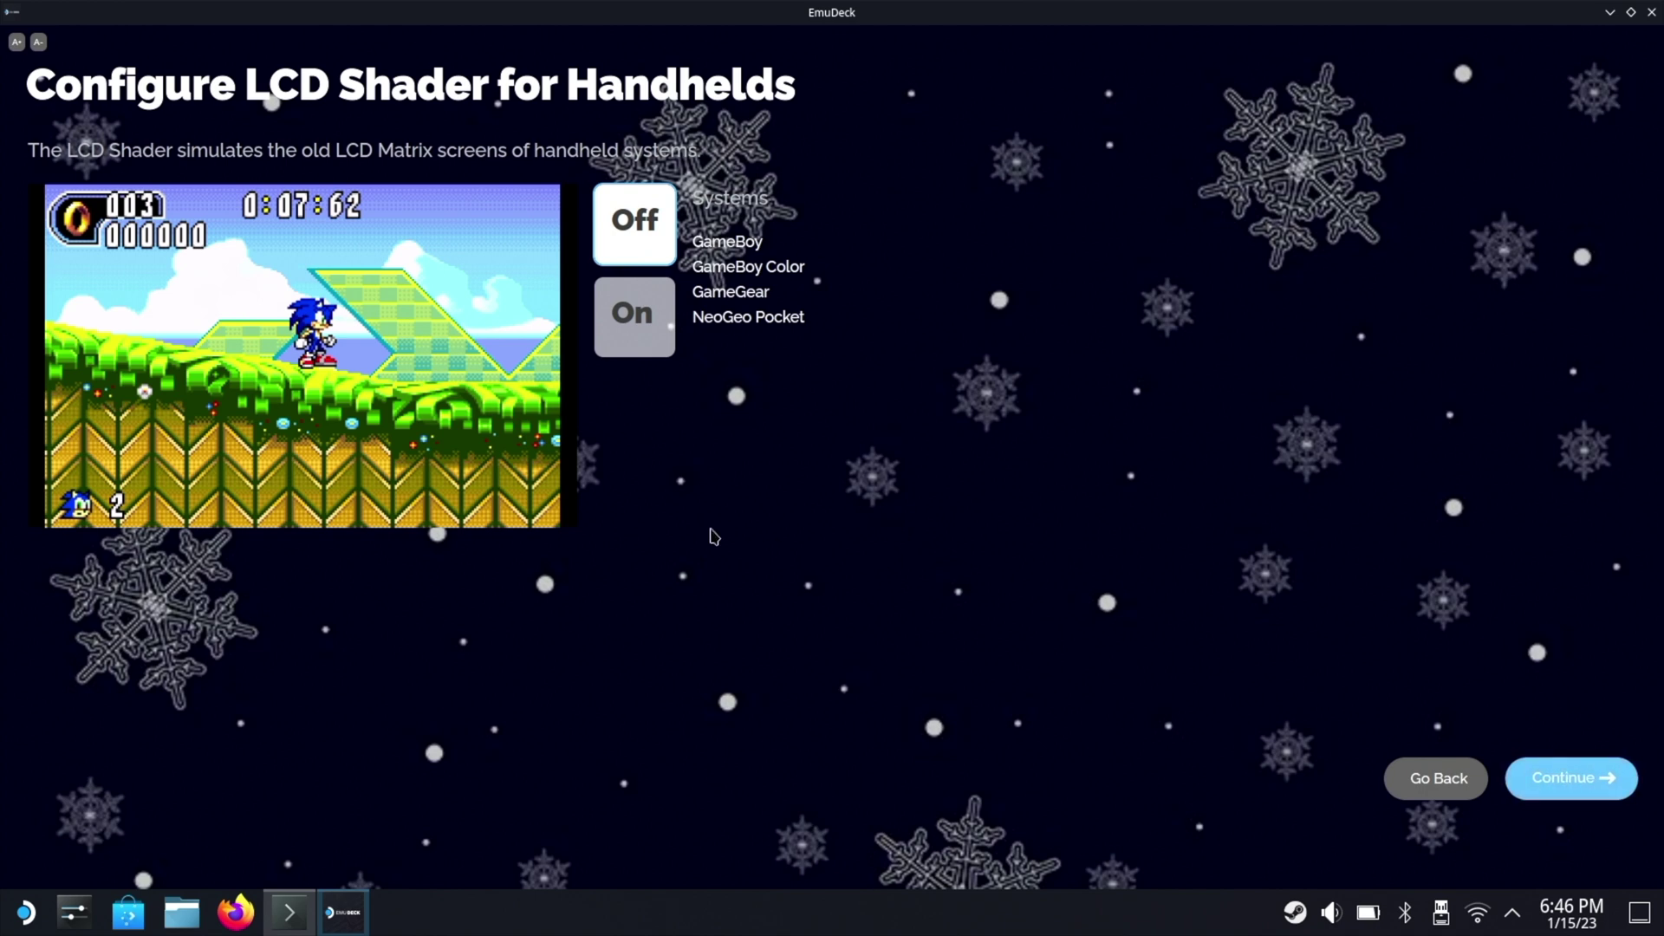
- Preview the LCD shader for handhelds turned on, and set it to Off
click(656, 308)
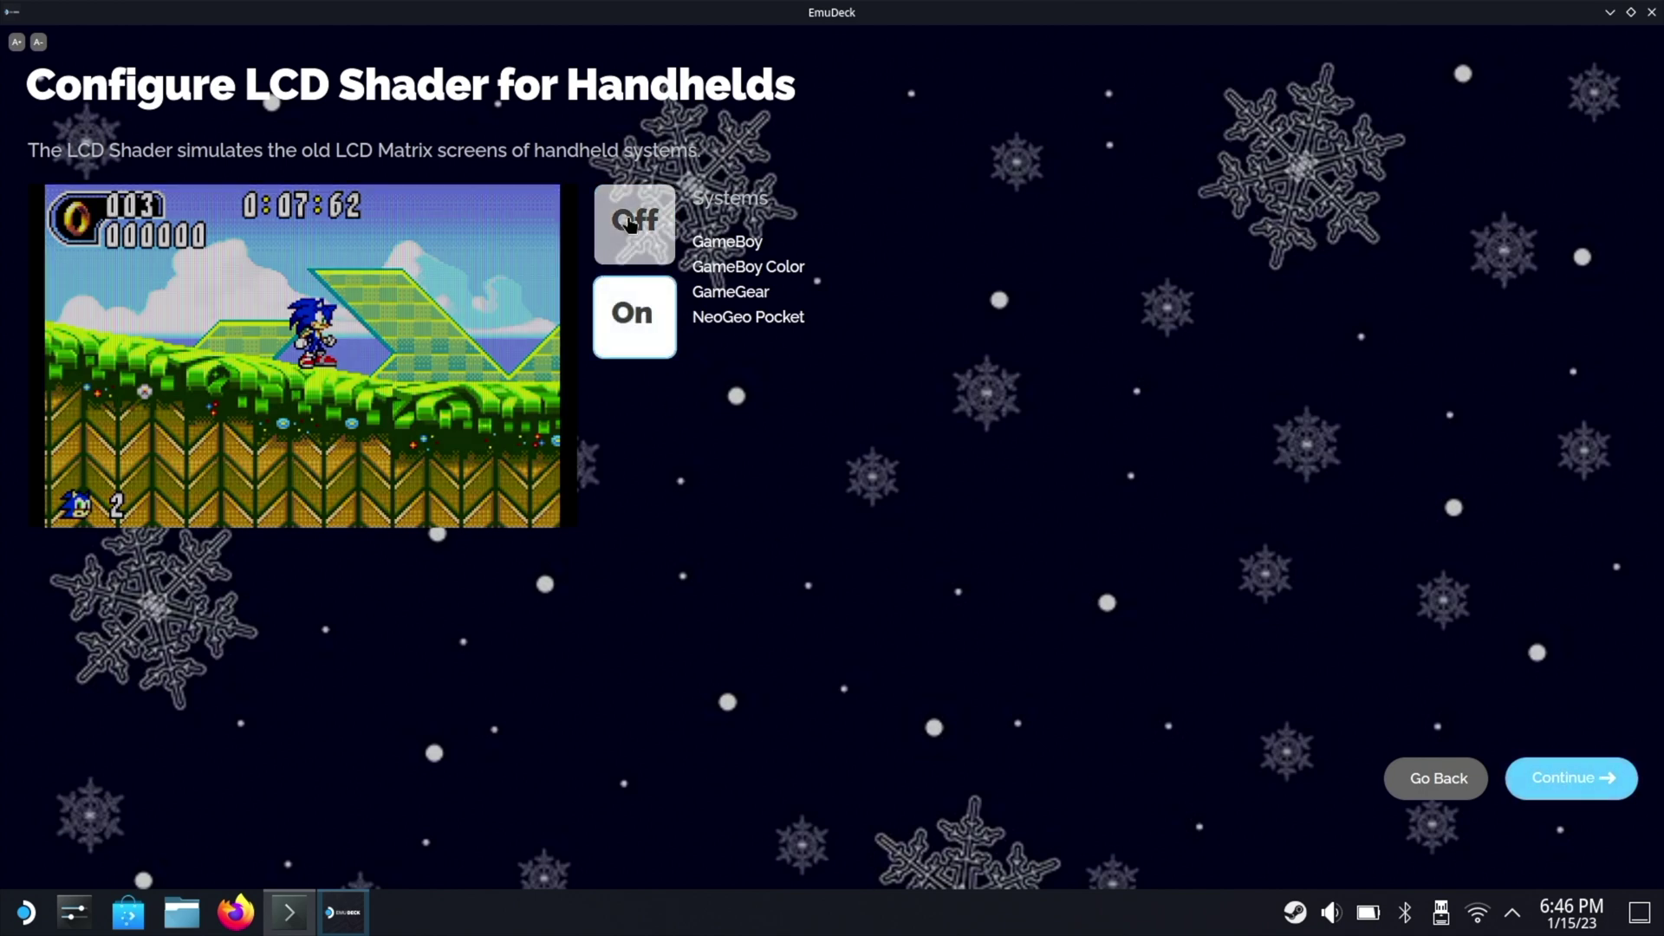
click(653, 351)
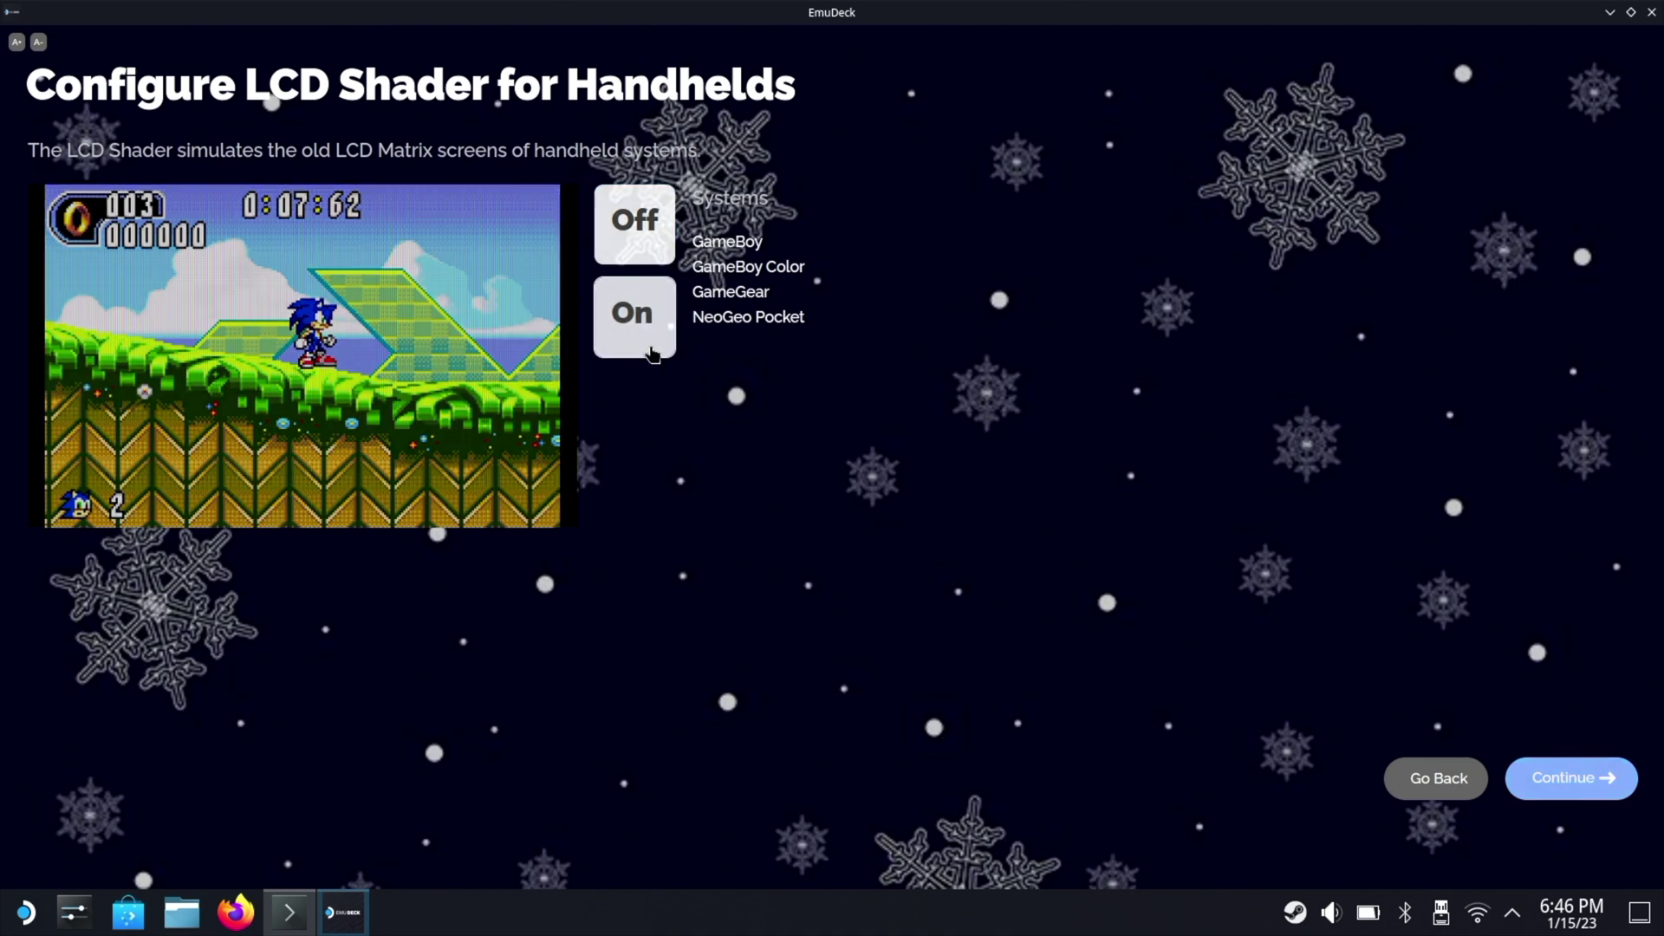
click(632, 227)
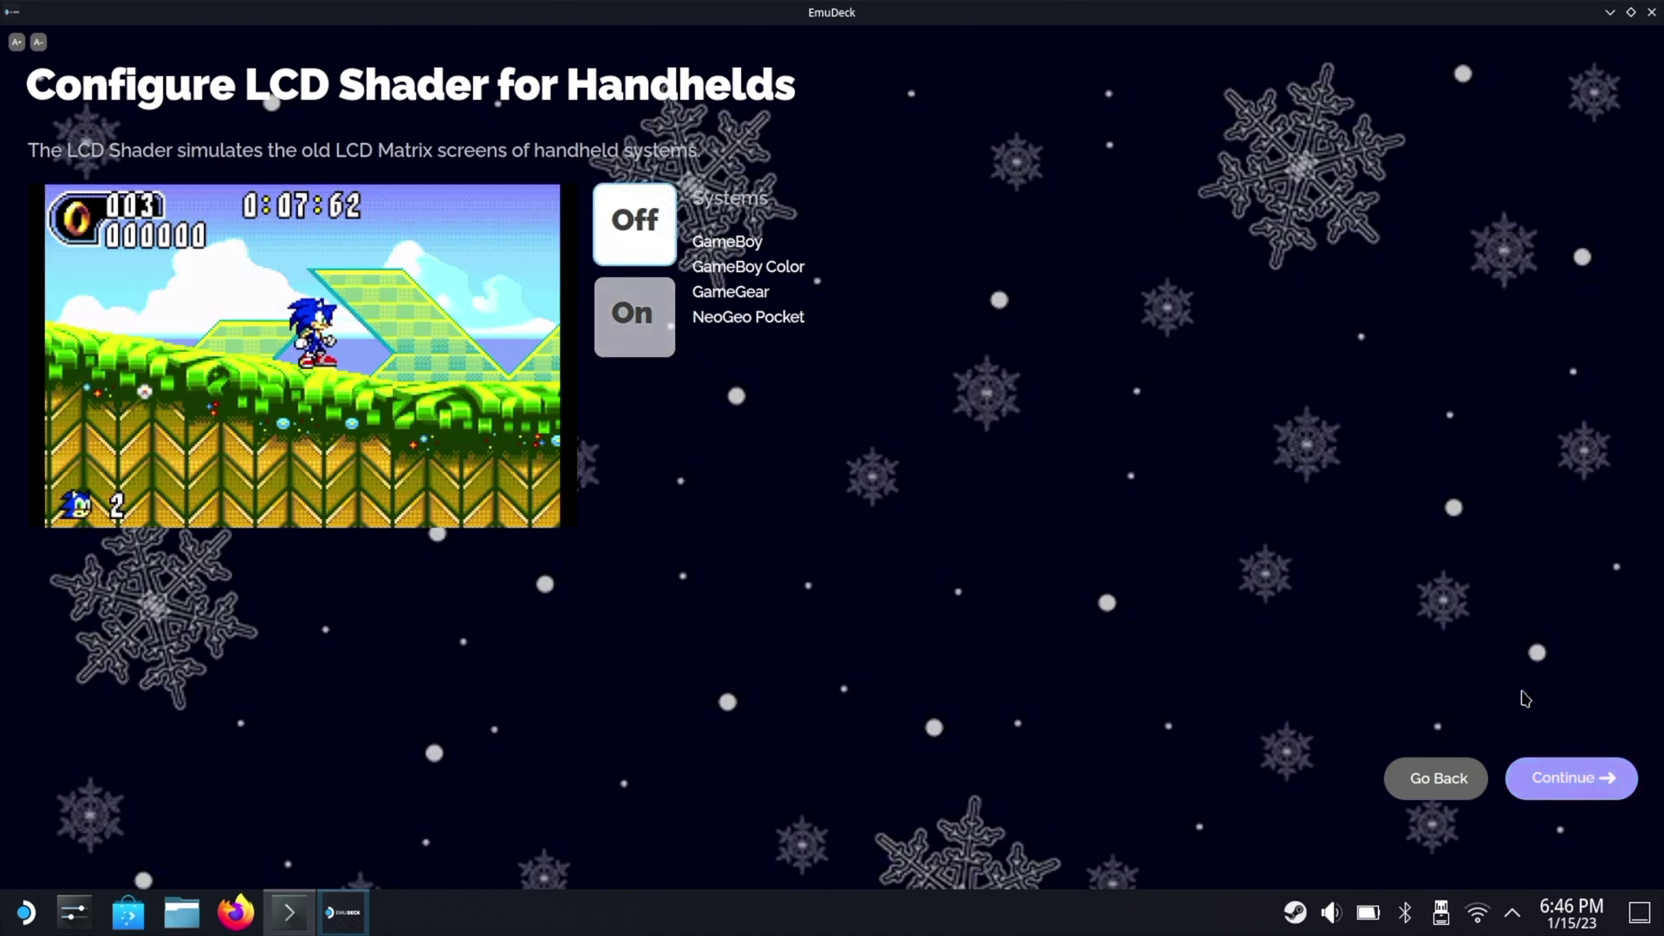
click(1571, 780)
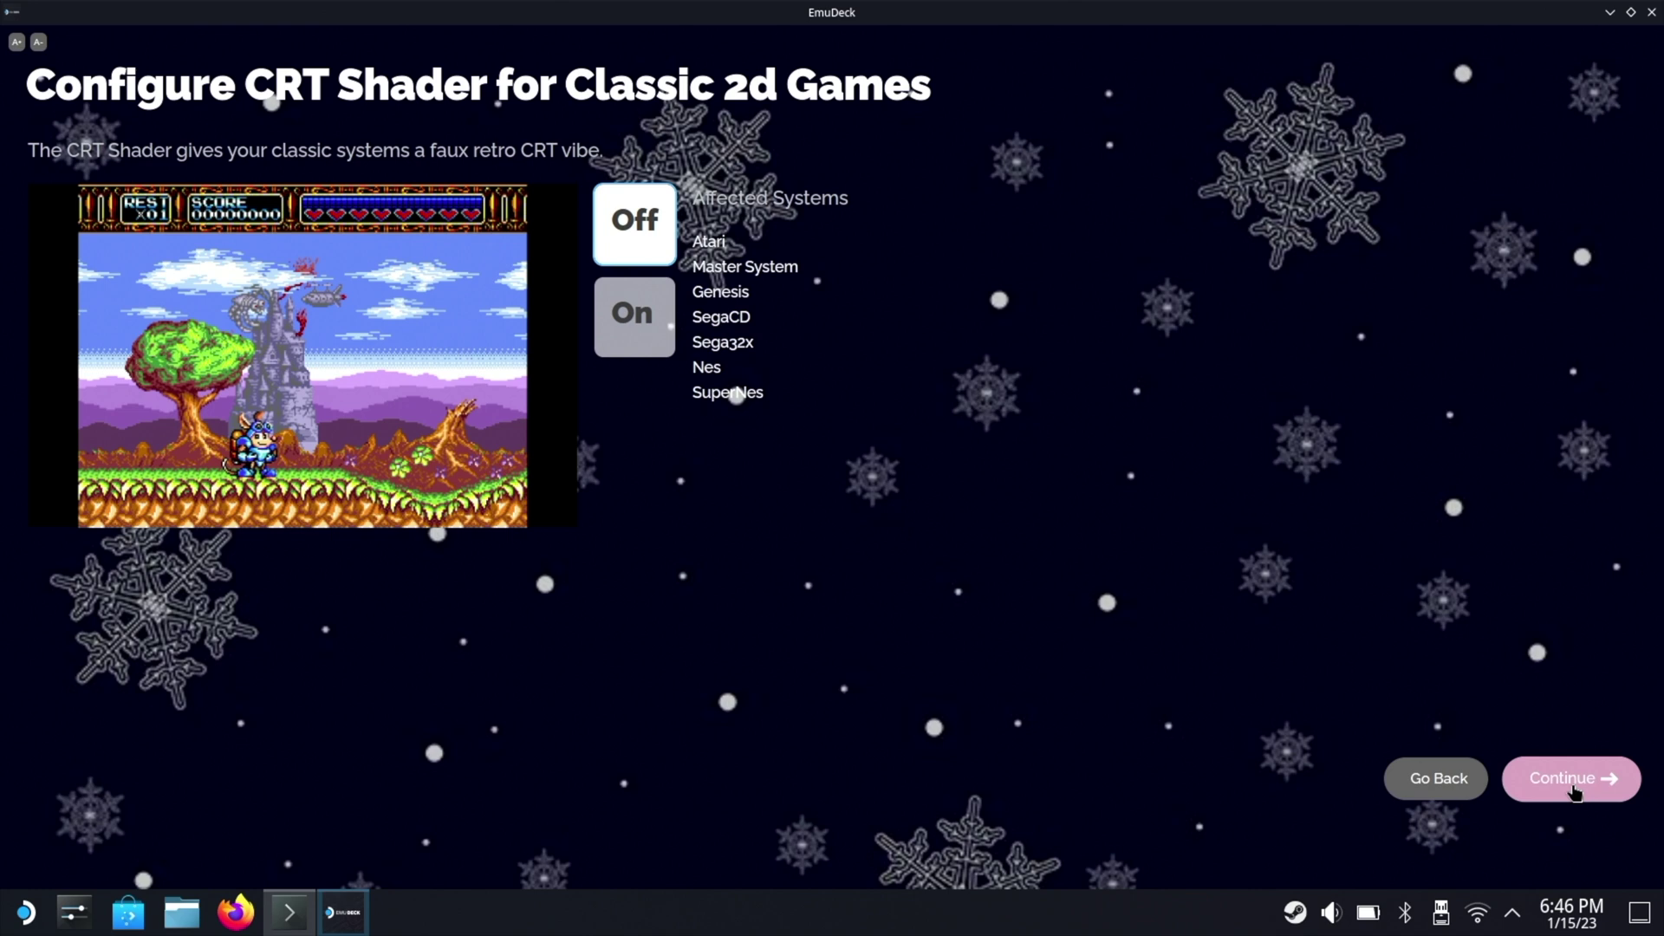
- Return to the CRT shader setting for classic 2D games, preview it turned on, and set it to Off
click(1575, 790)
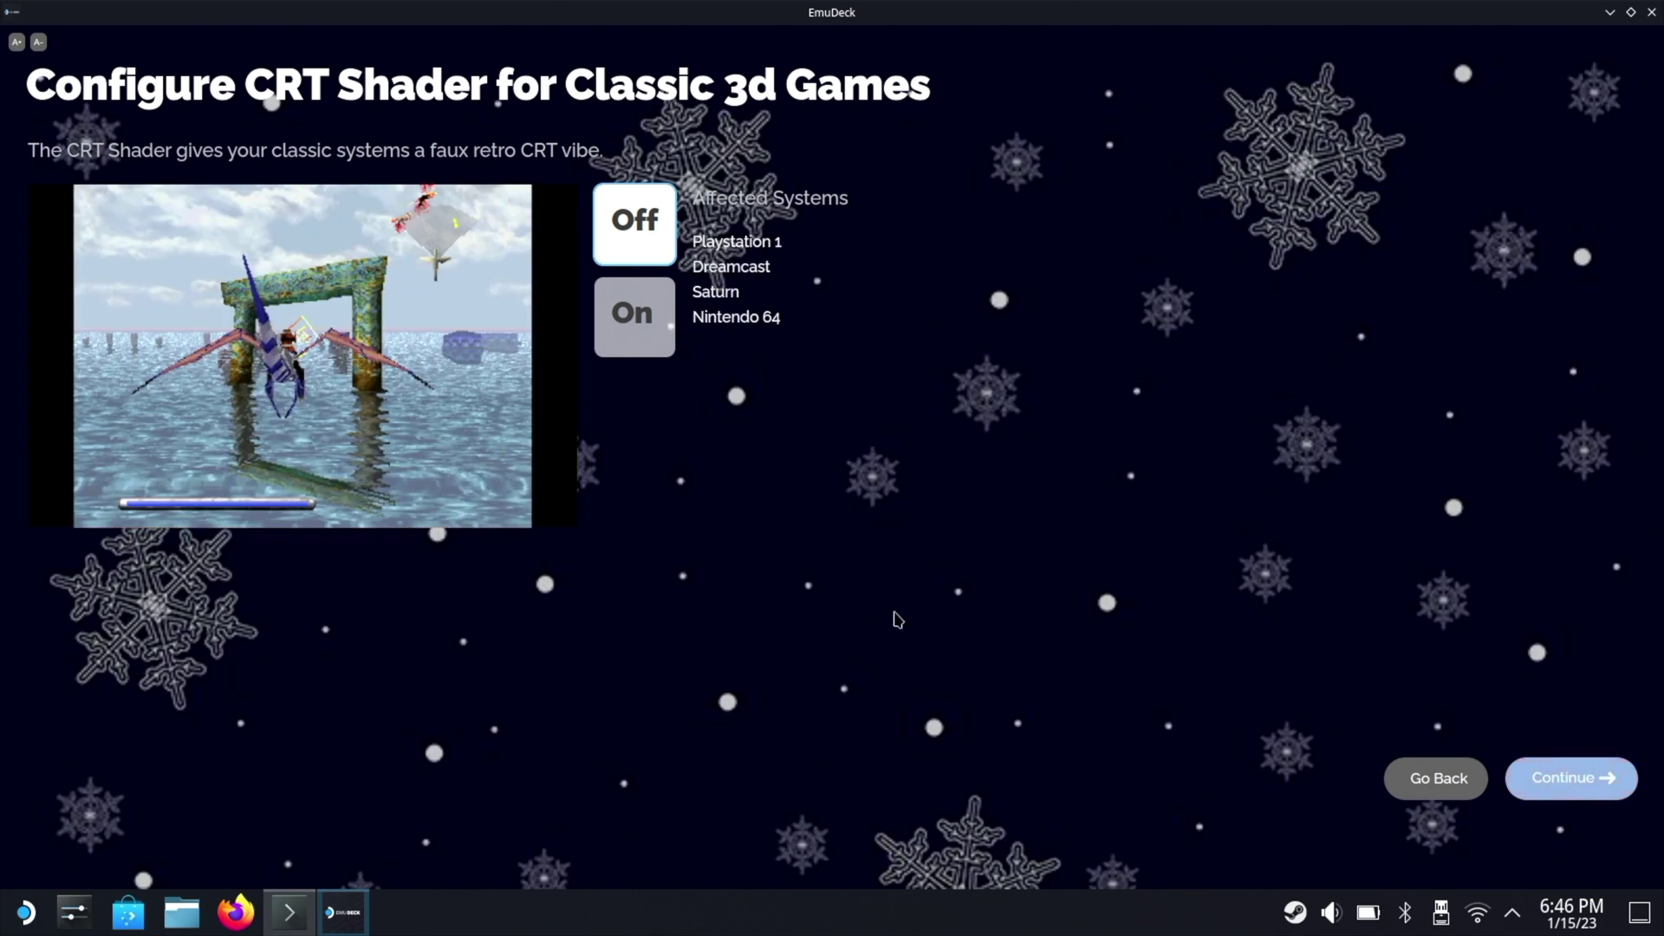
click(1415, 789)
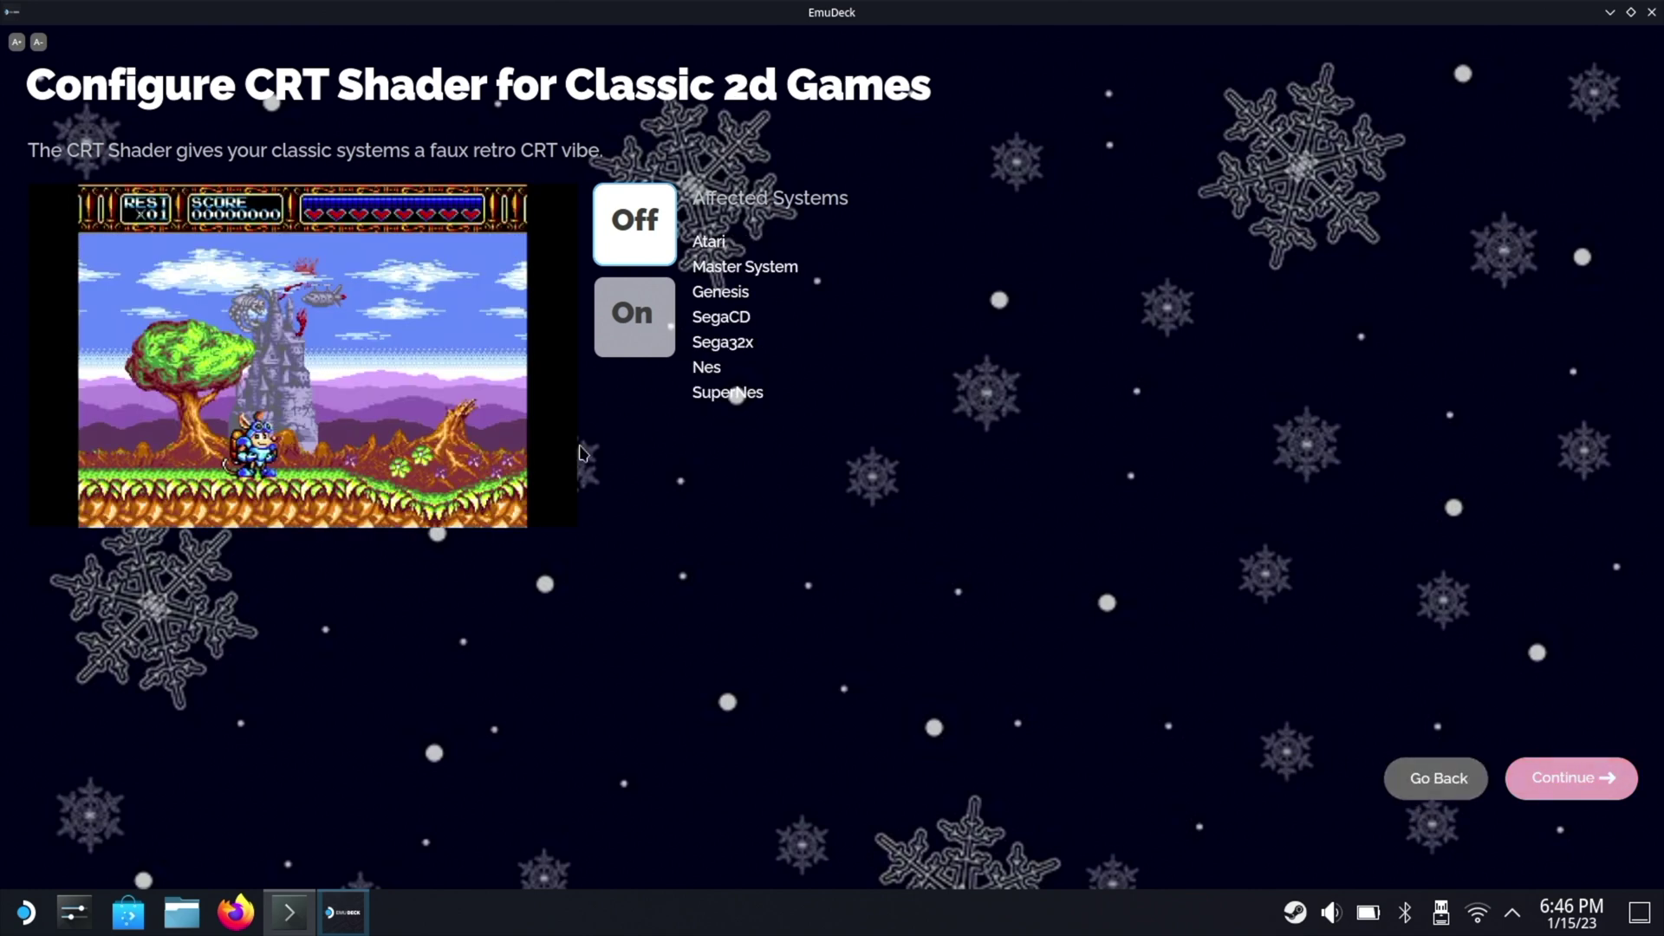
click(634, 329)
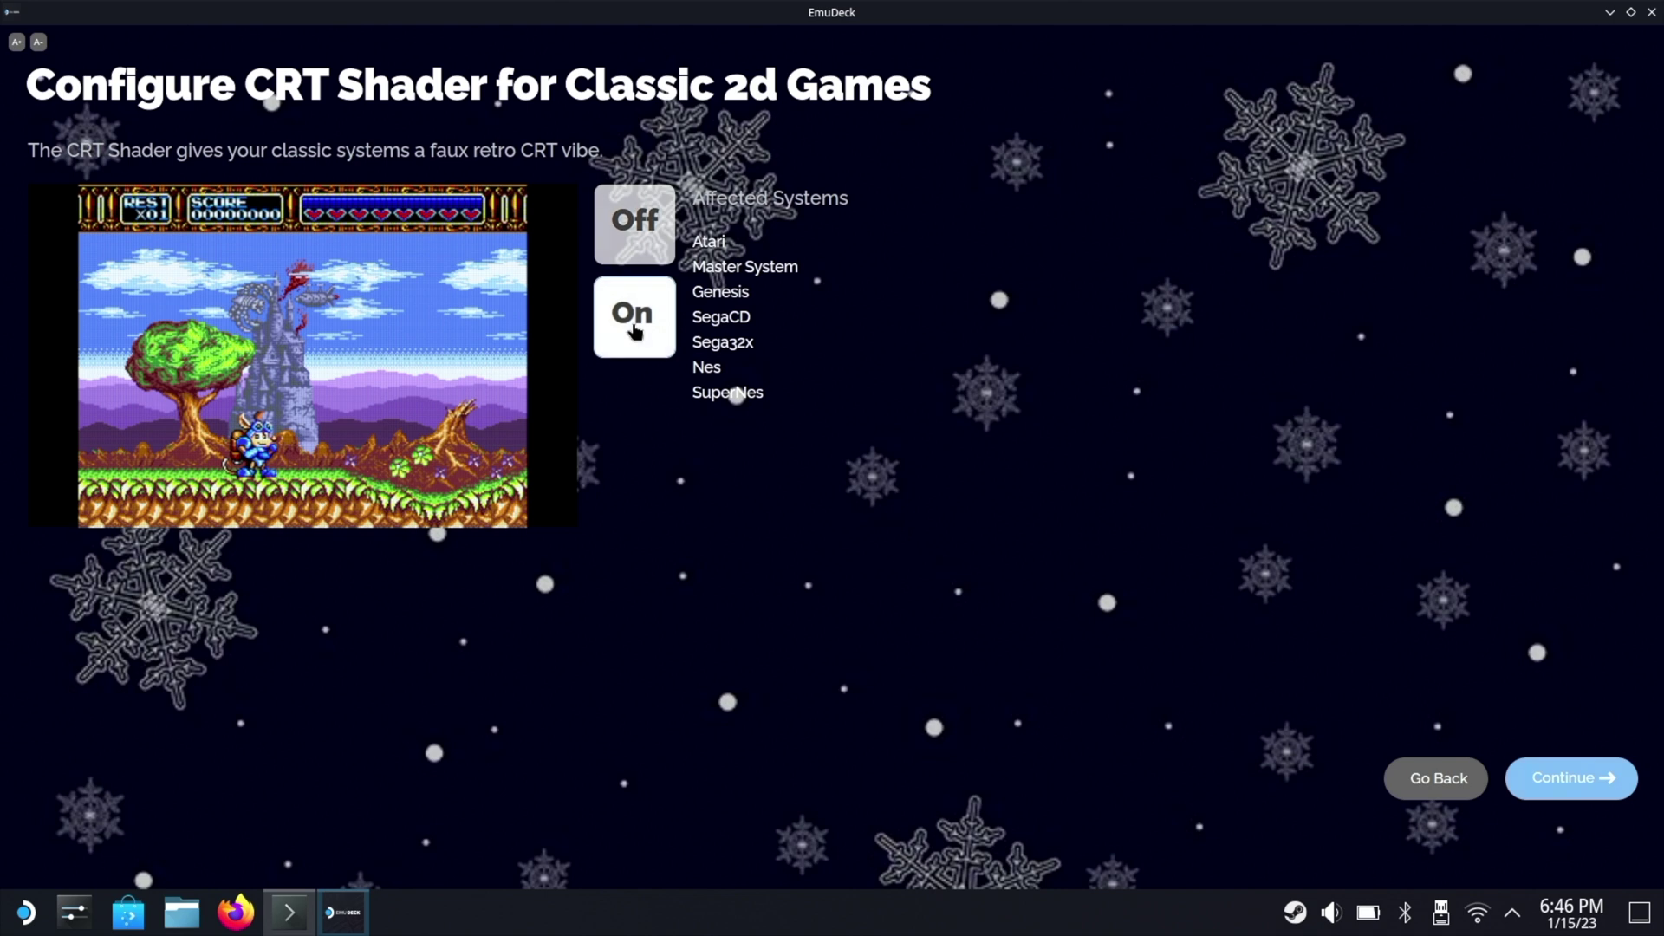
click(624, 221)
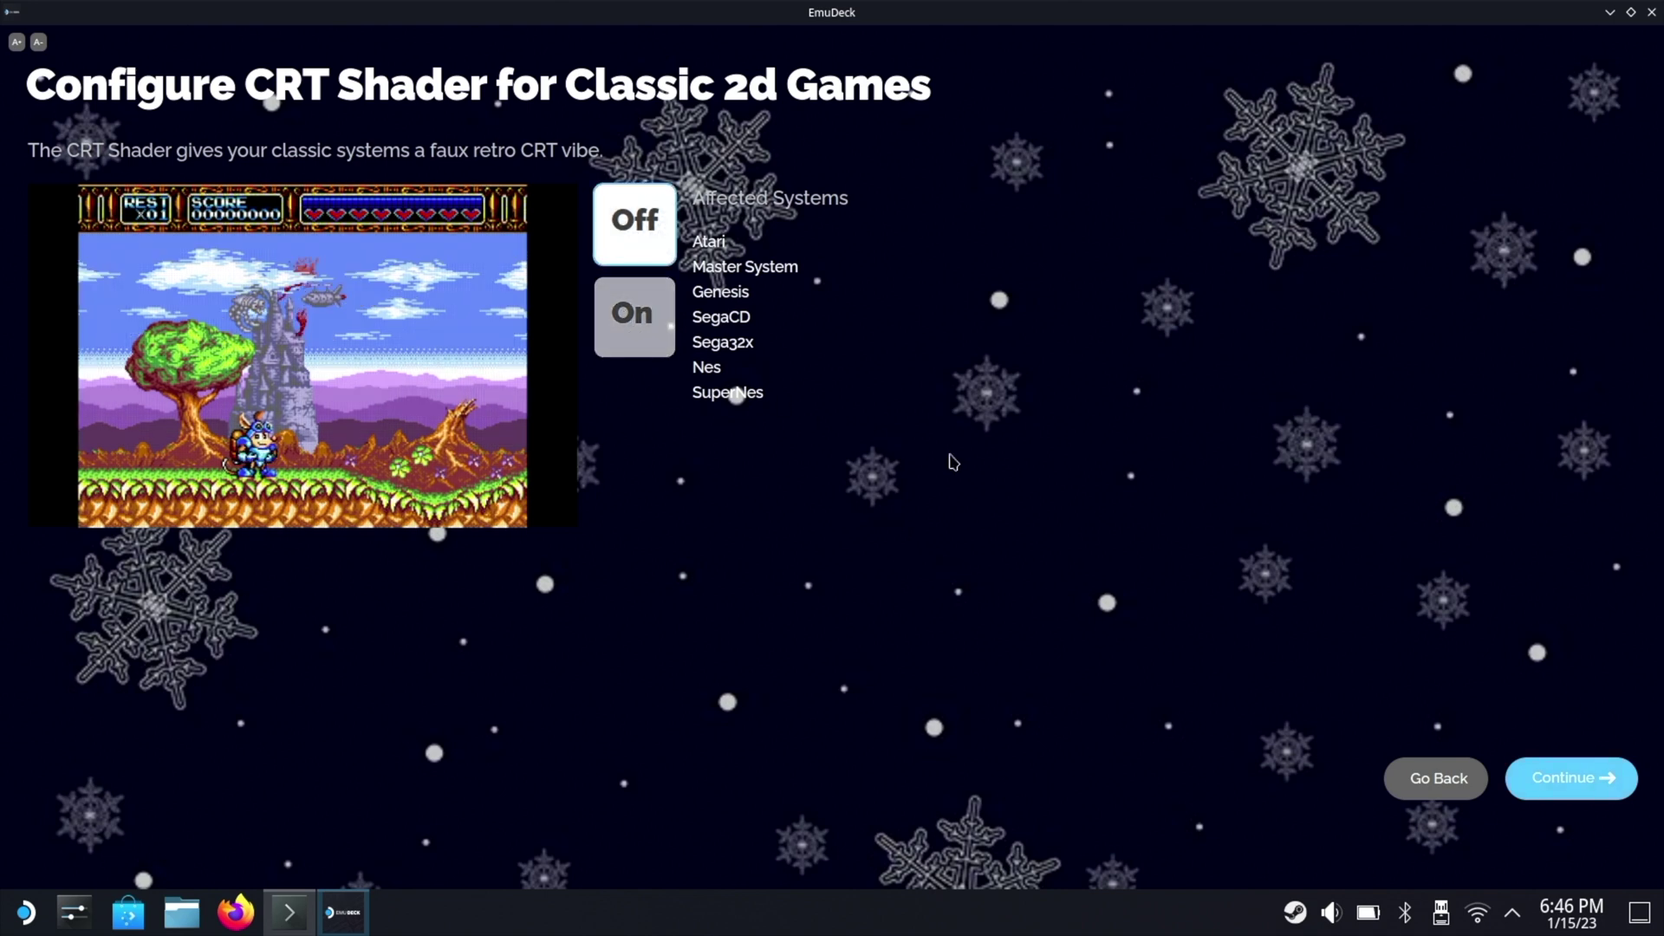
click(1571, 779)
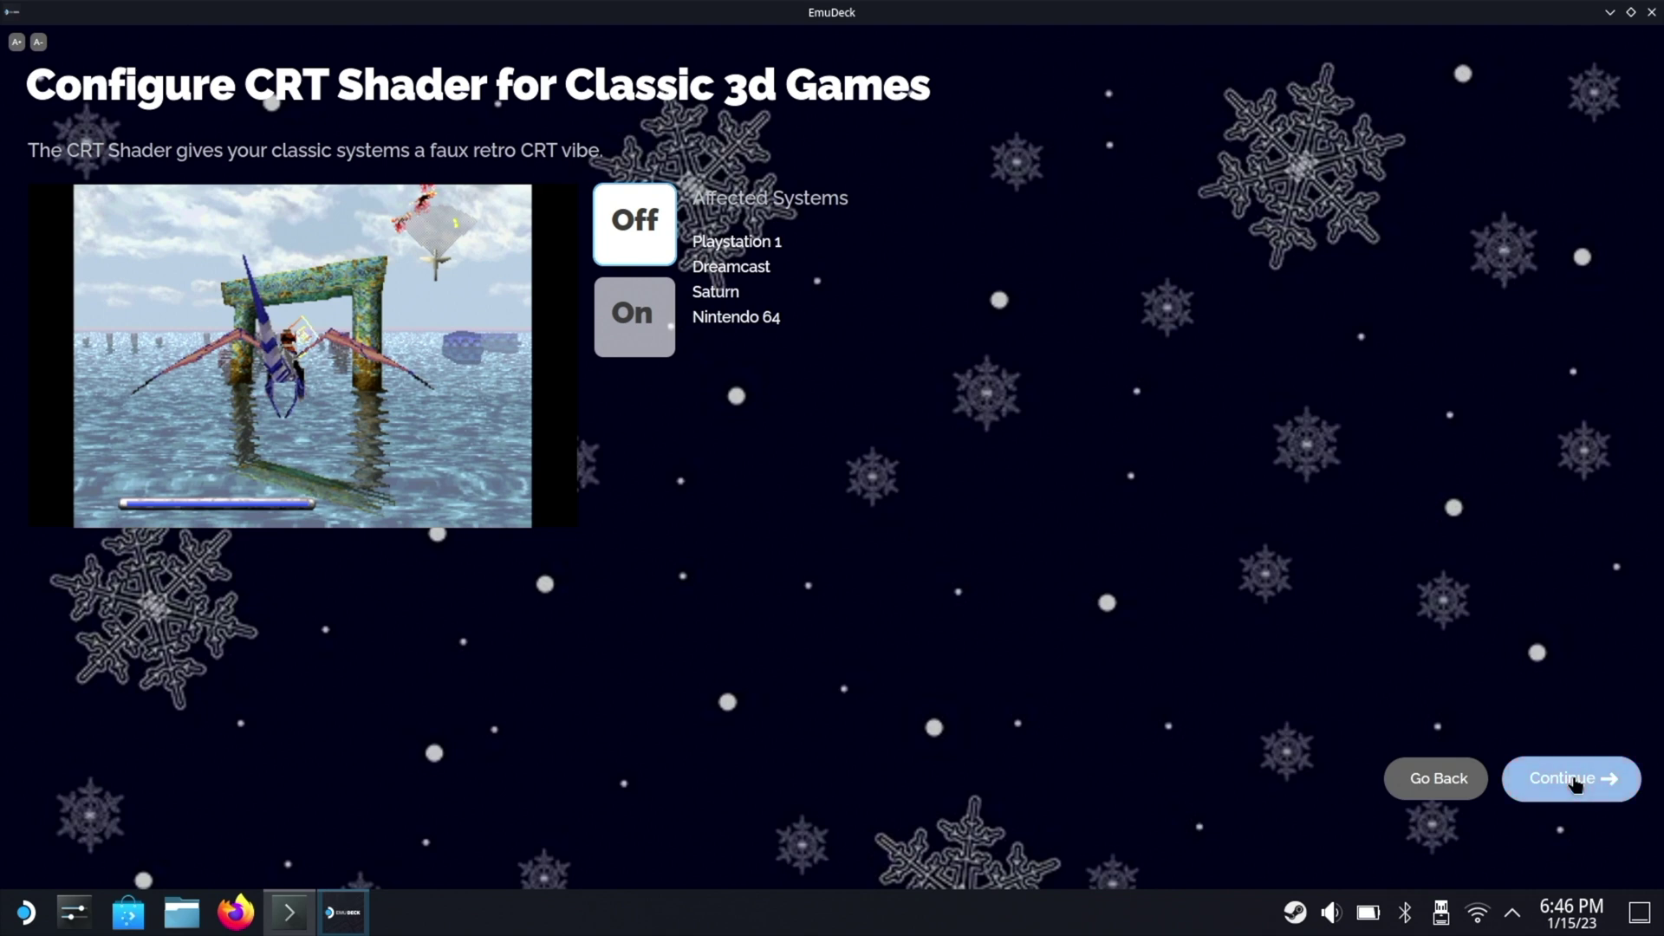
- Preview the CRT shader turned on for classic 3D games, and continue to the EmulationStation DE theme choice
click(659, 313)
click(641, 325)
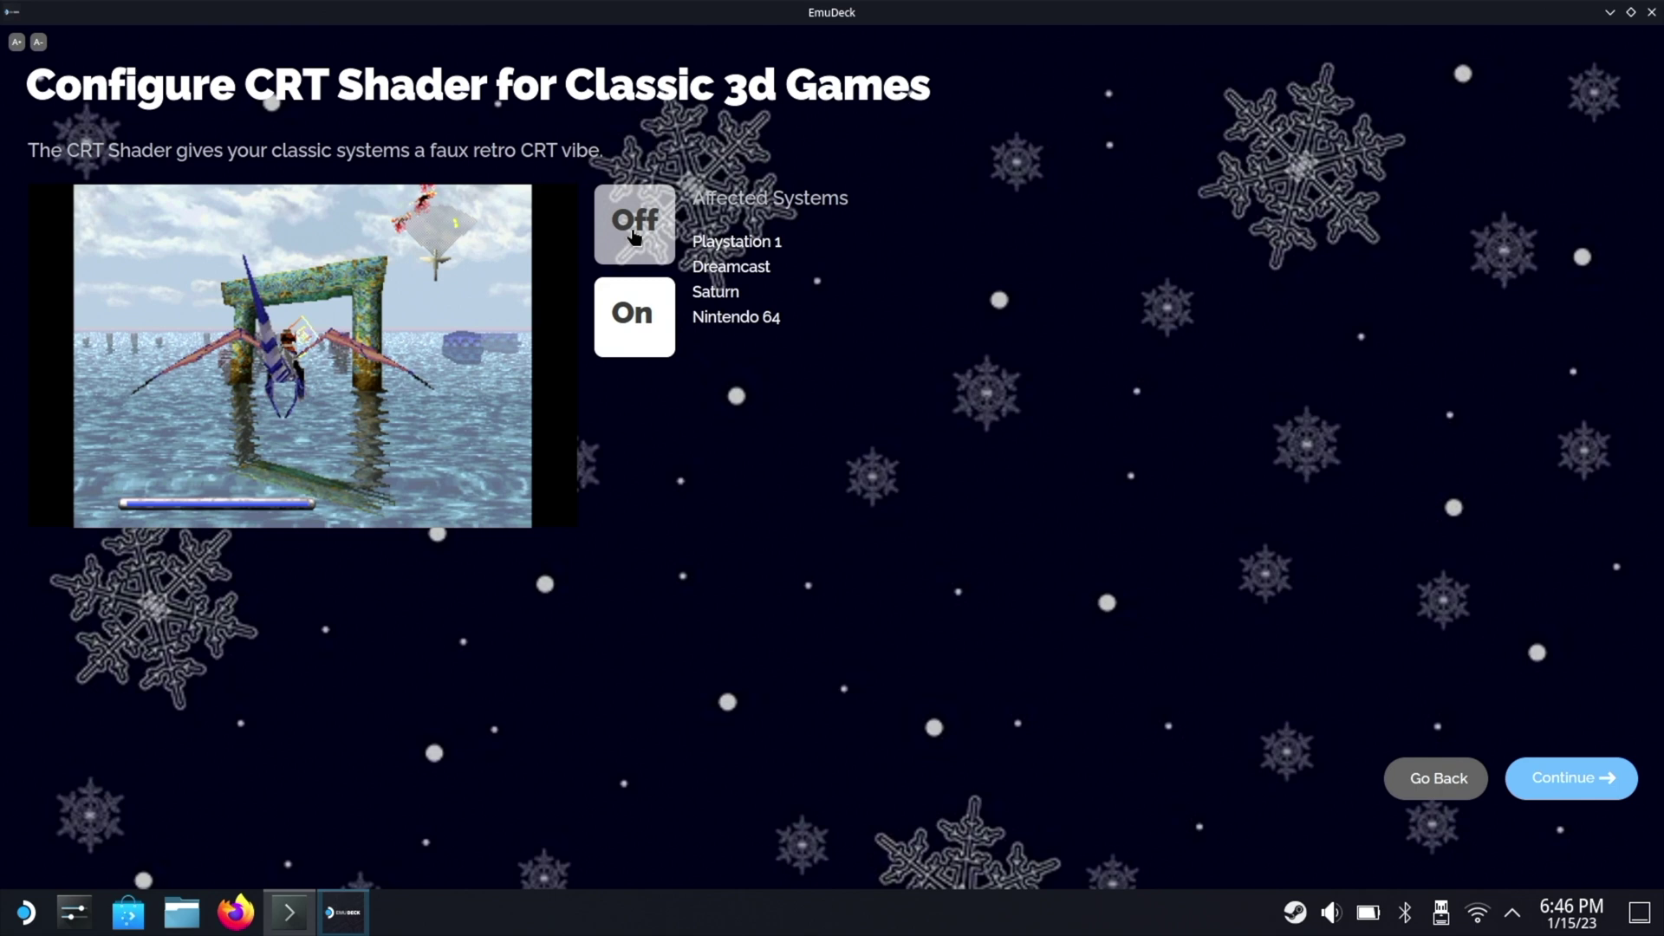
click(1572, 784)
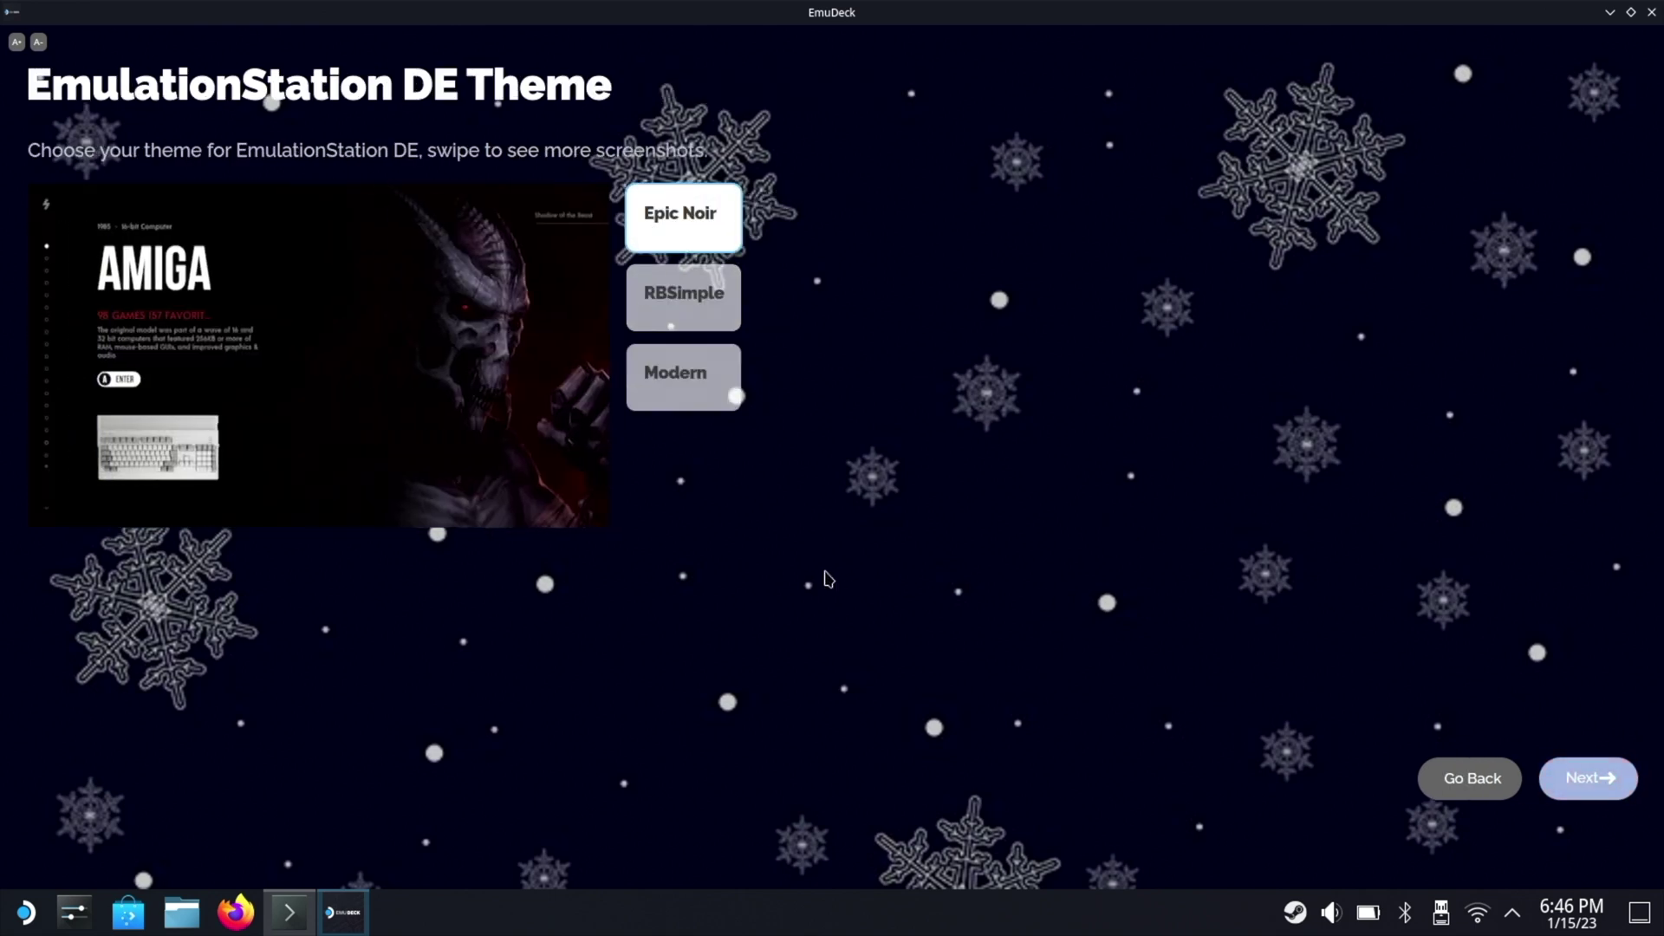
- Preview the RBSimple theme, set EmulationStation DE to Modern, and finish the installation with homebrew games left at NO
click(689, 299)
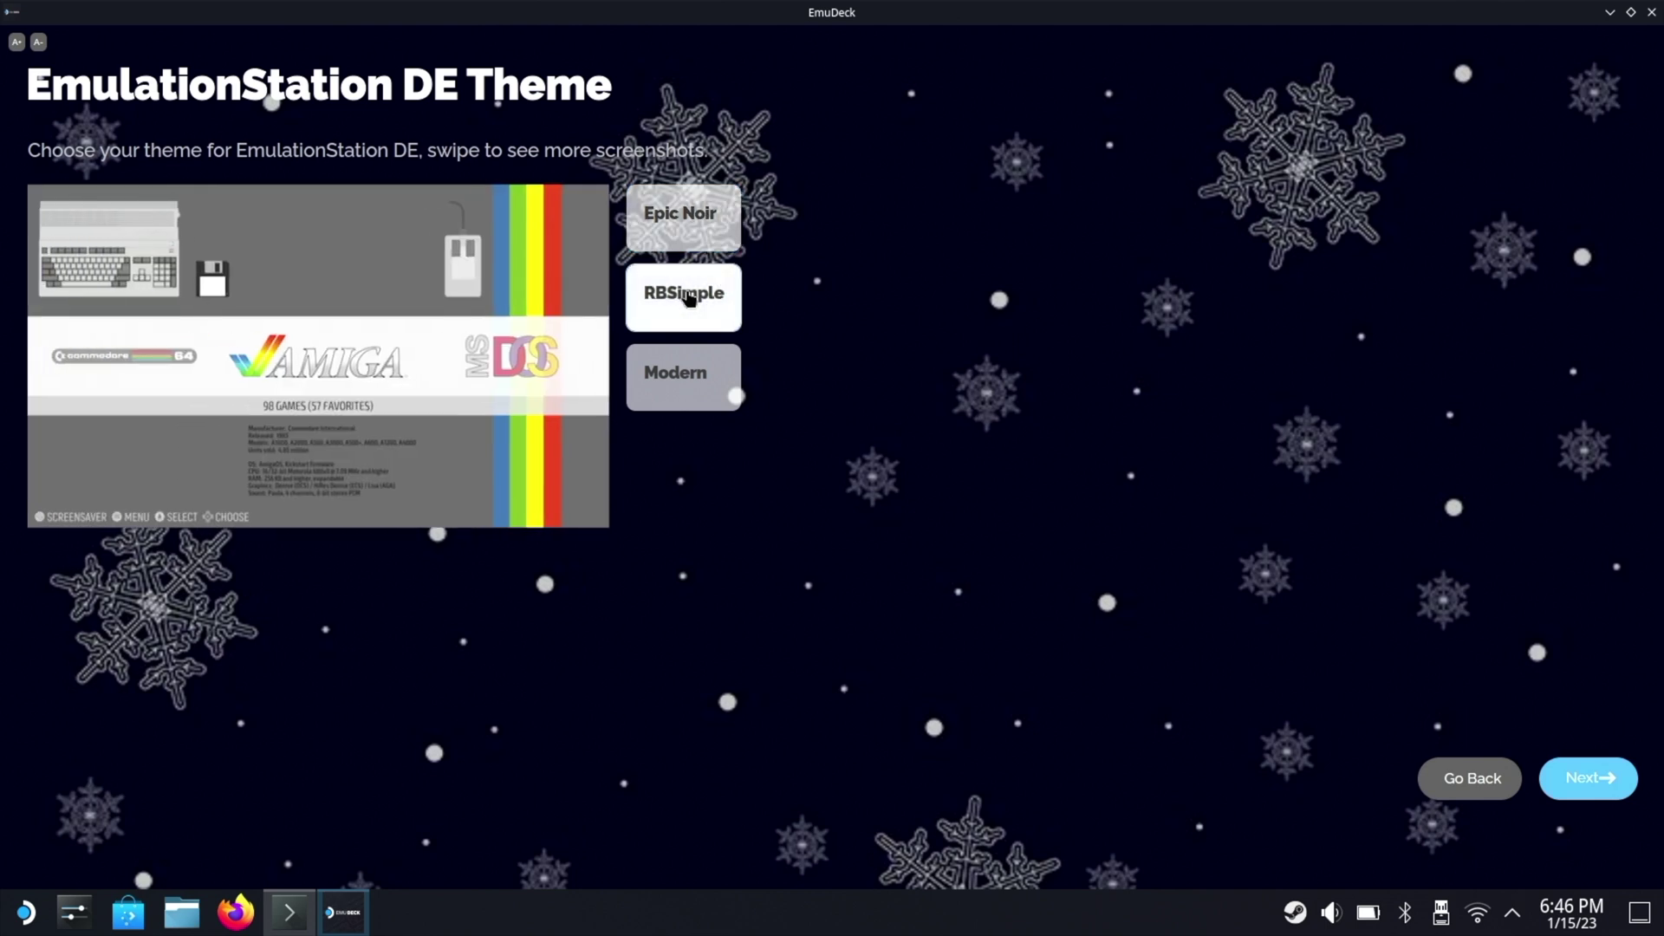
click(695, 387)
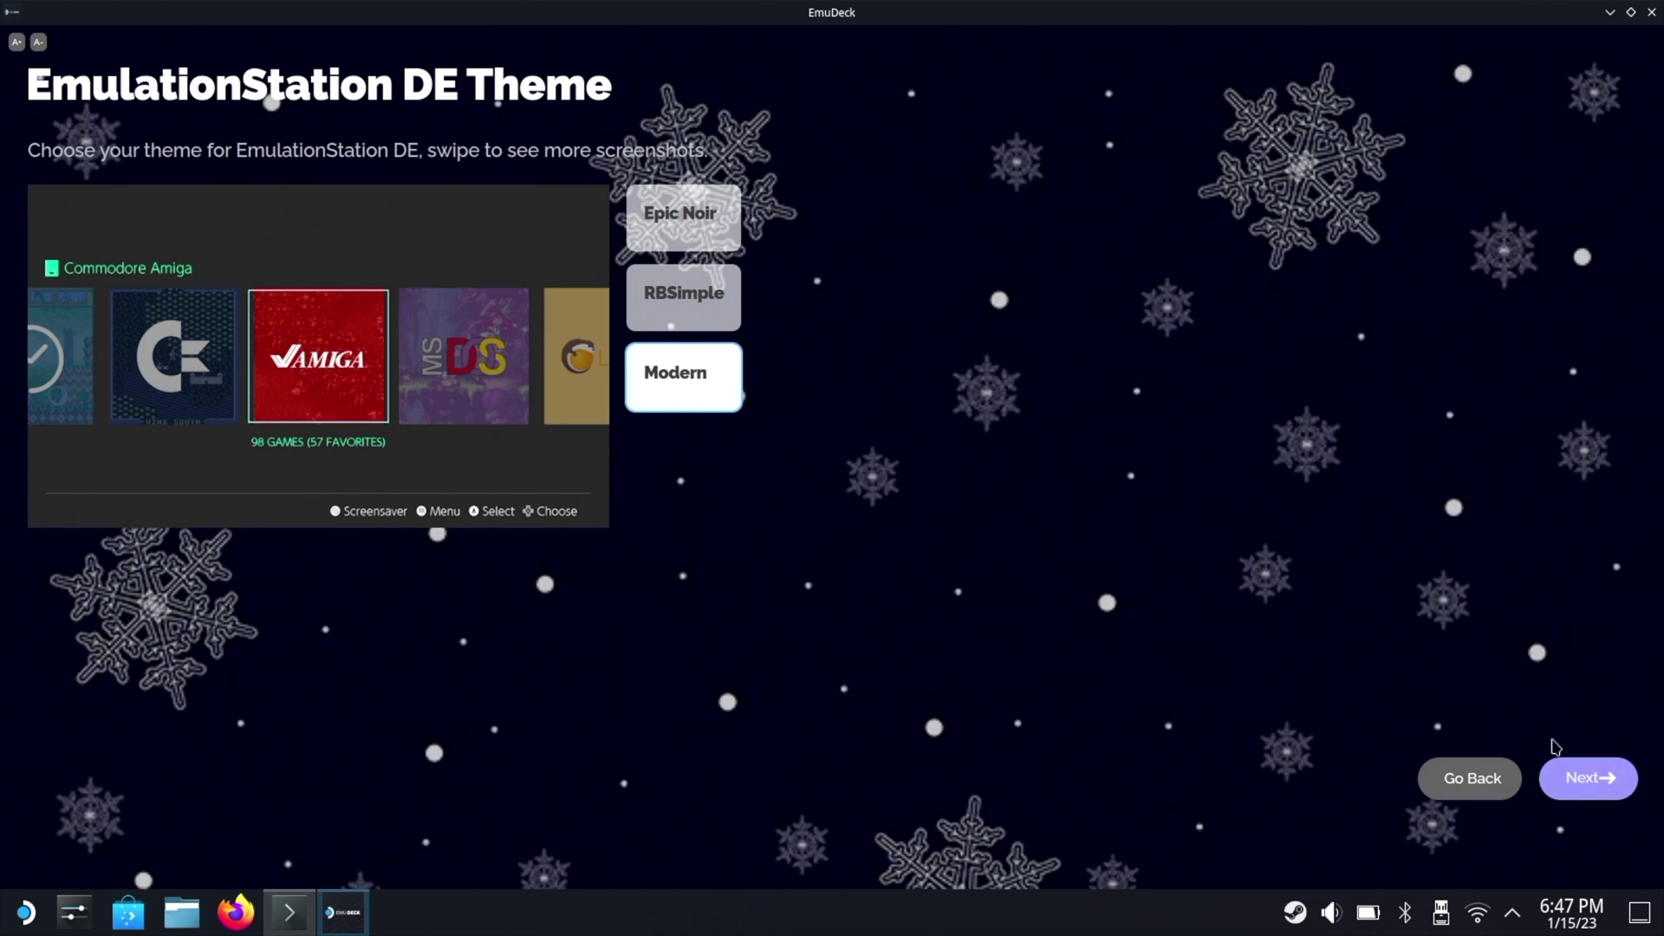
click(1575, 781)
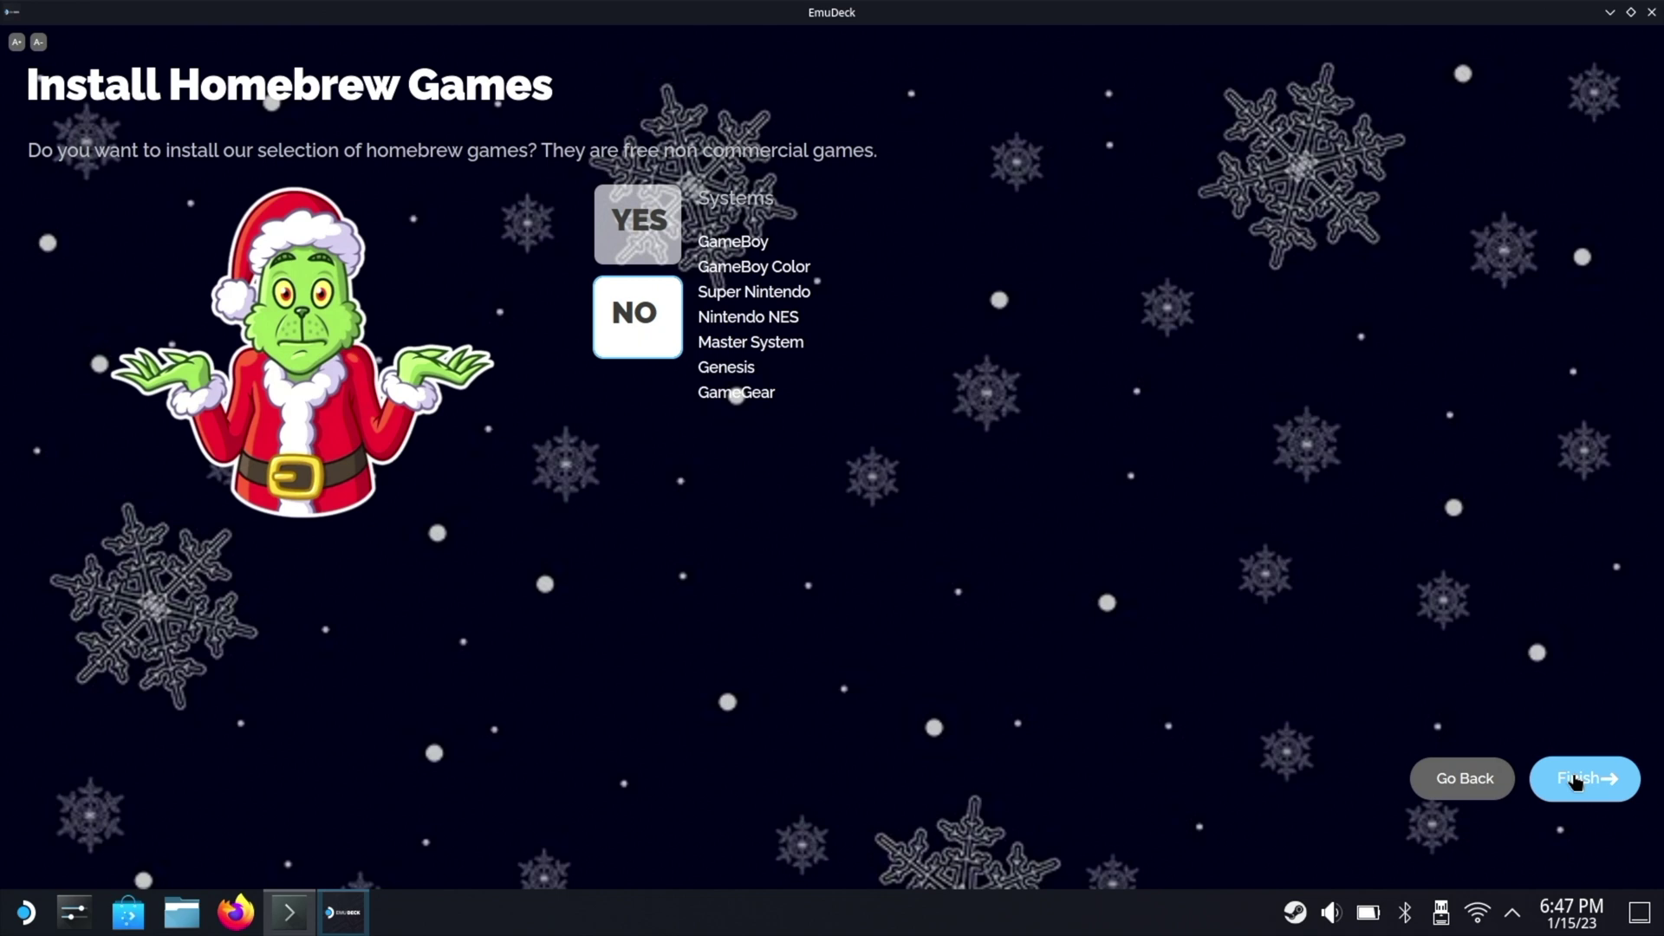
click(1575, 780)
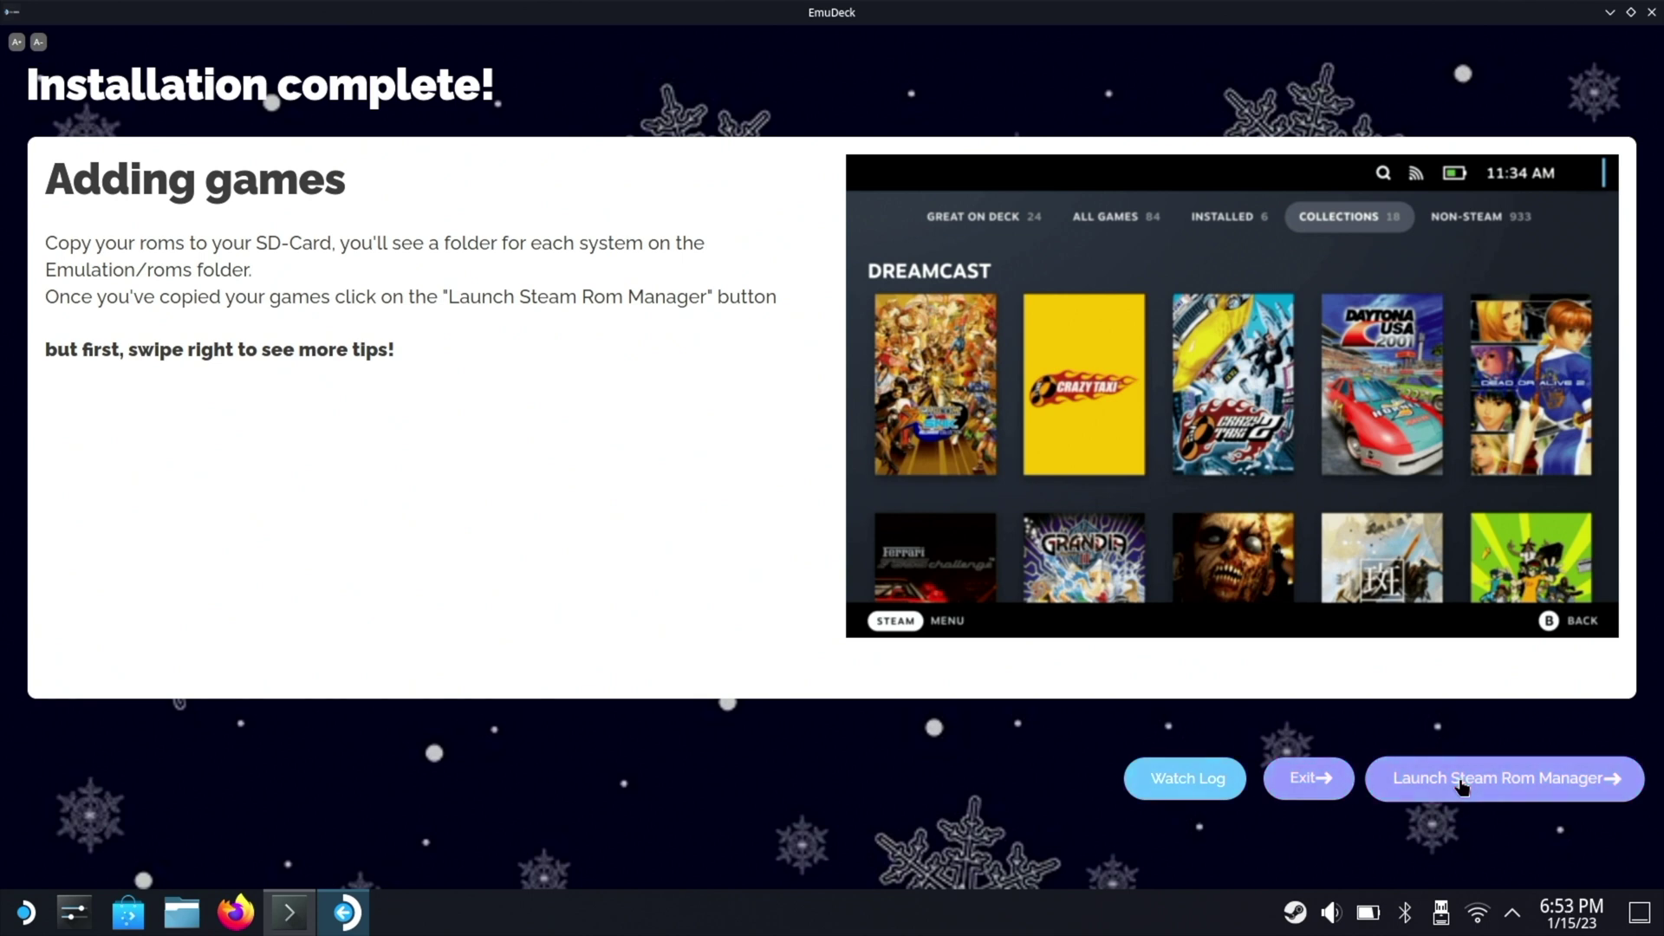
- Launch Steam ROM Manager from EmuDeck's tools, agree to exit Steam, and maximize its window
click(1462, 783)
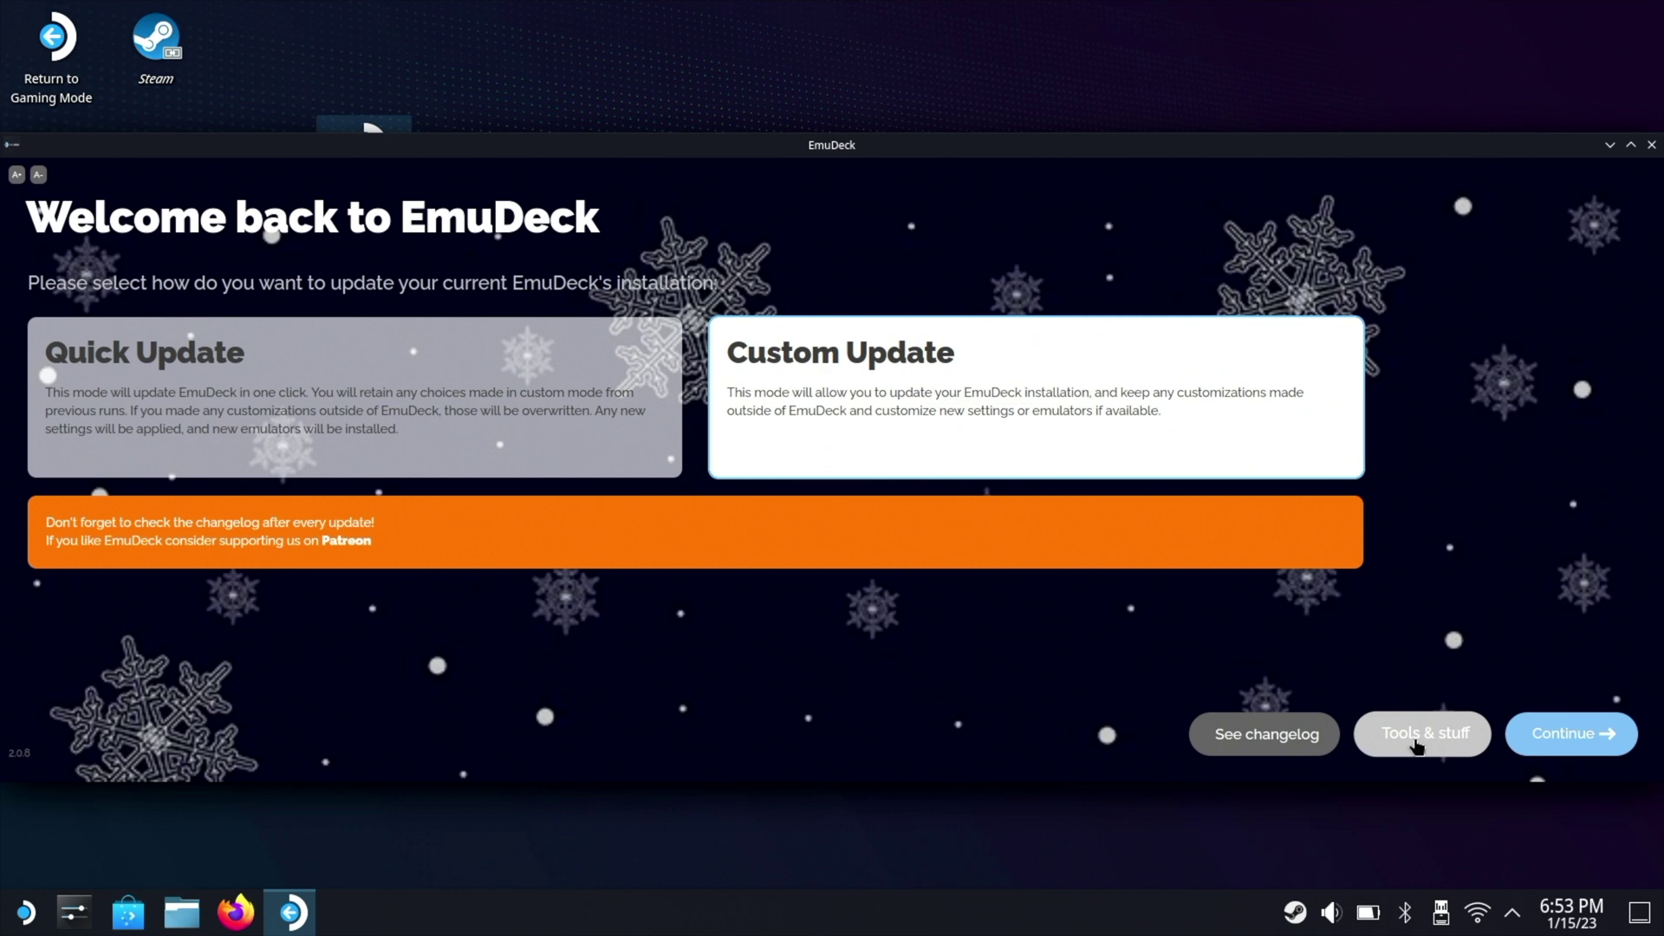
click(1421, 735)
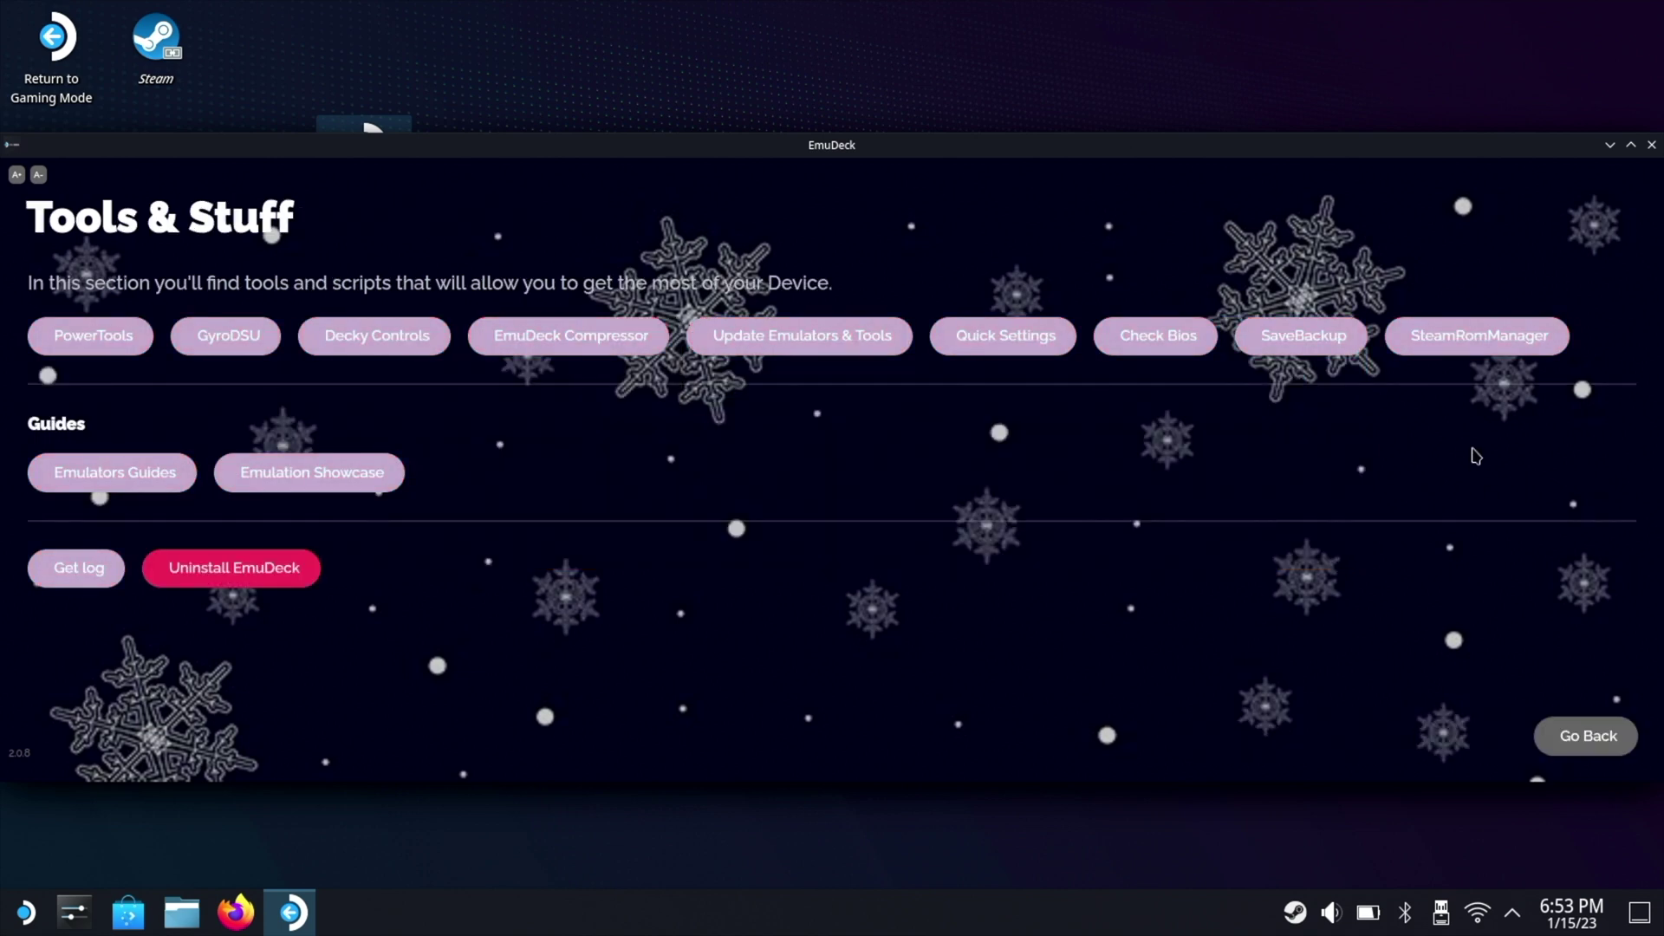
click(1454, 337)
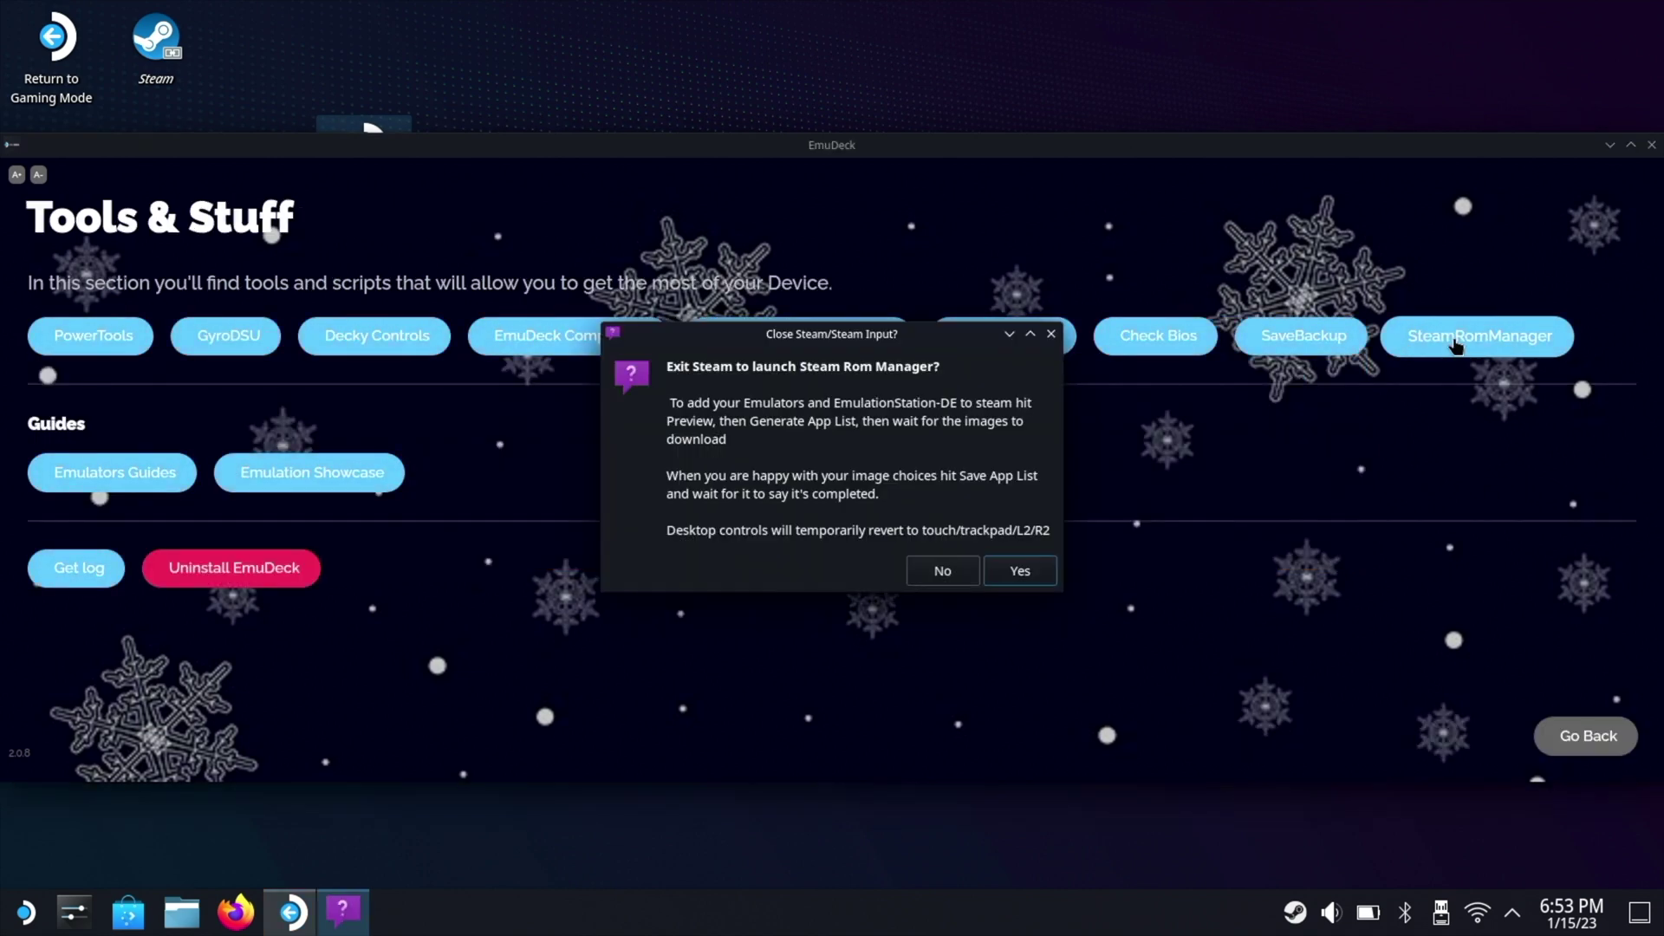
click(1032, 579)
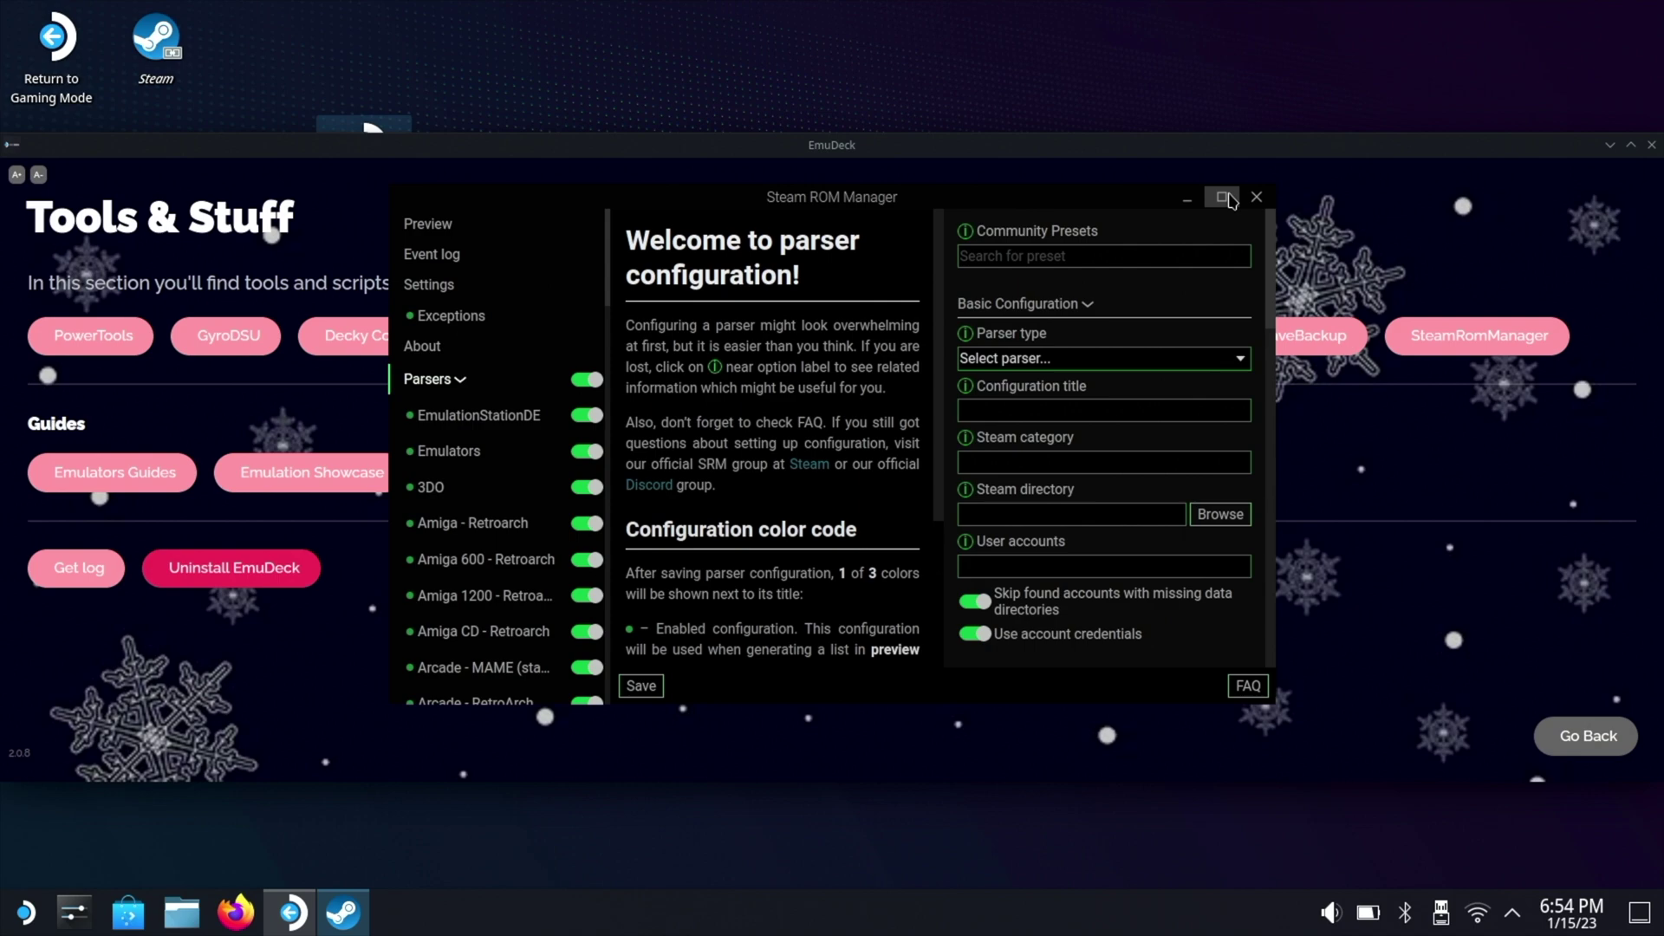
click(1222, 198)
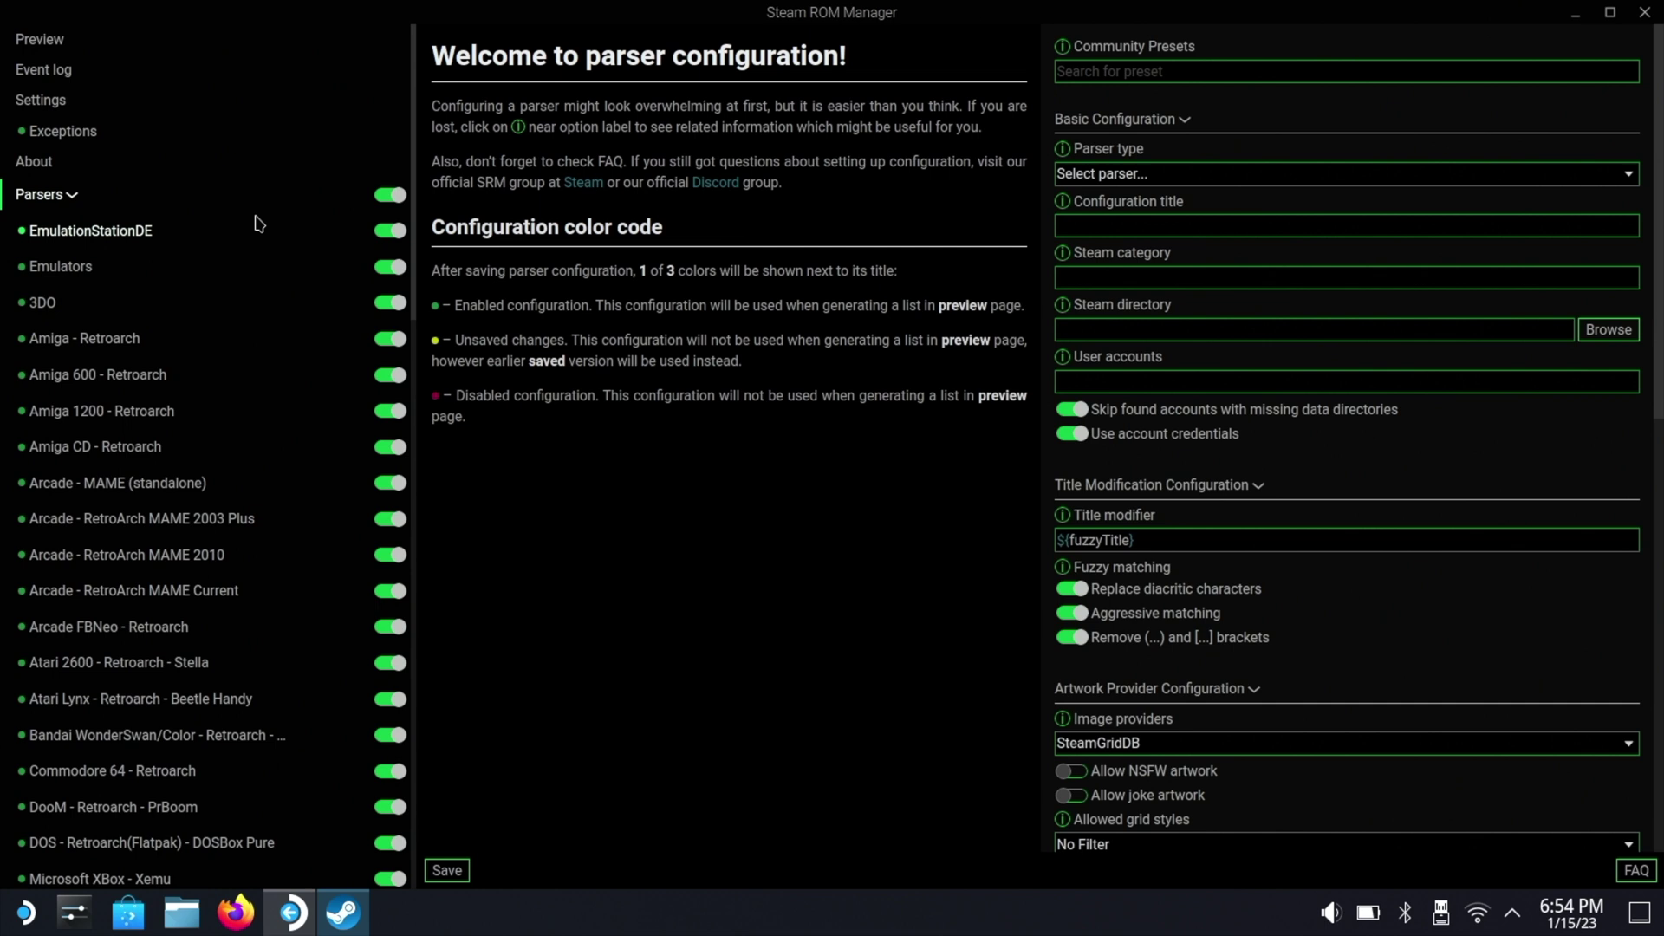
- Disable all parsers, and enable only EmulationStationDE and Emulators
click(390, 195)
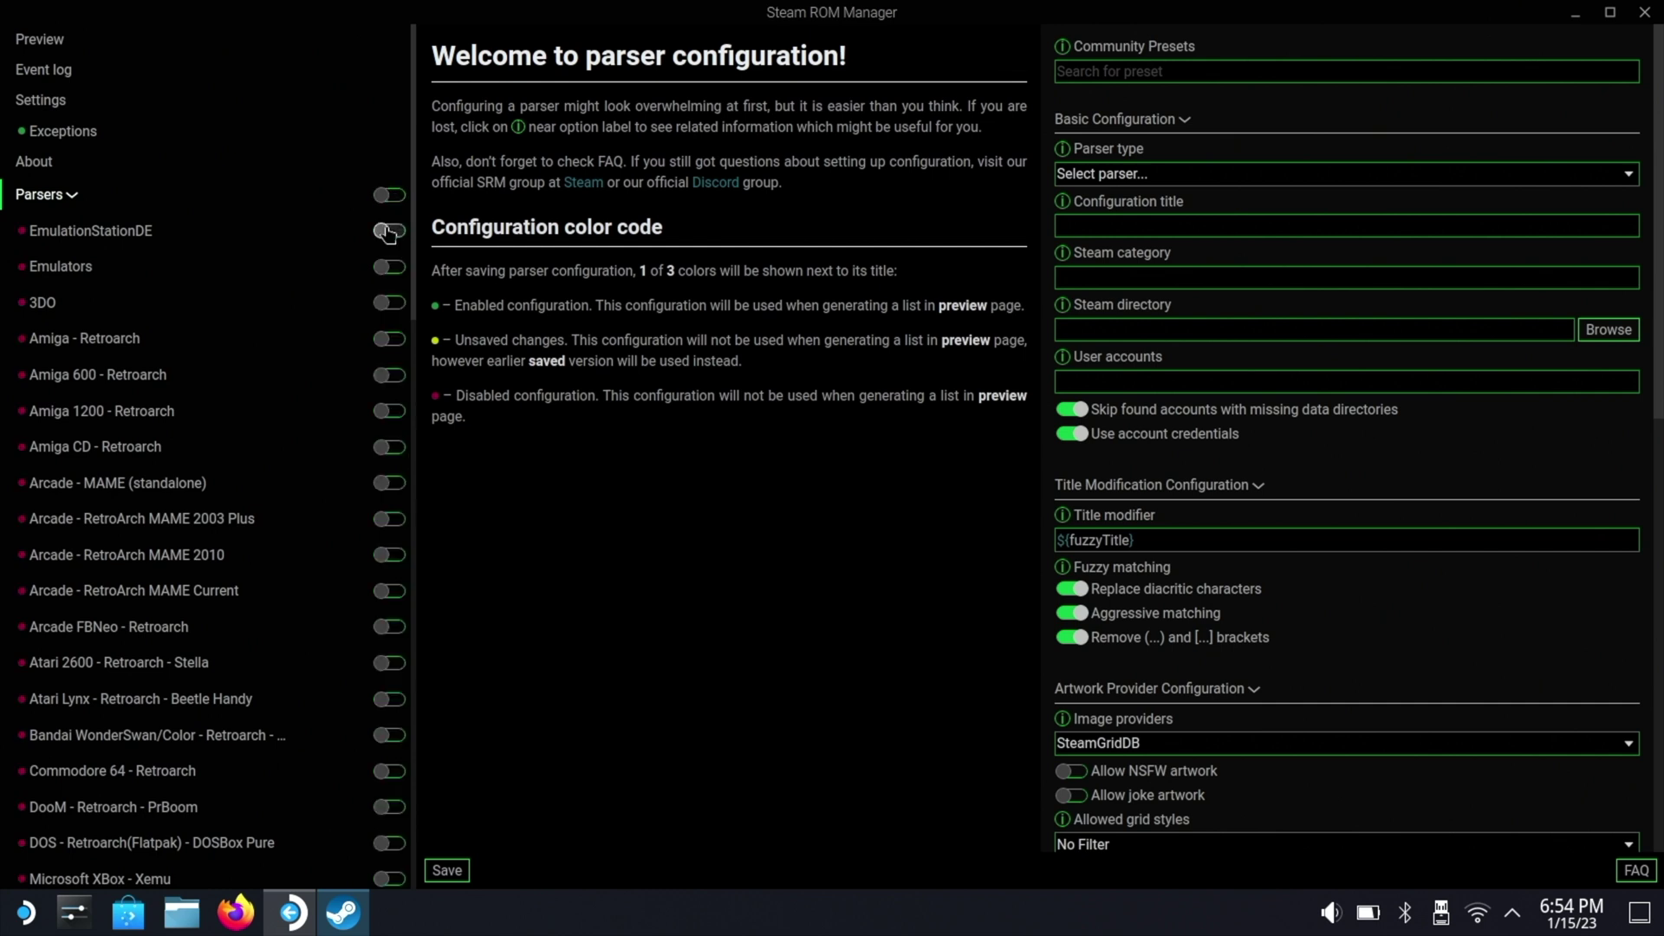
click(389, 231)
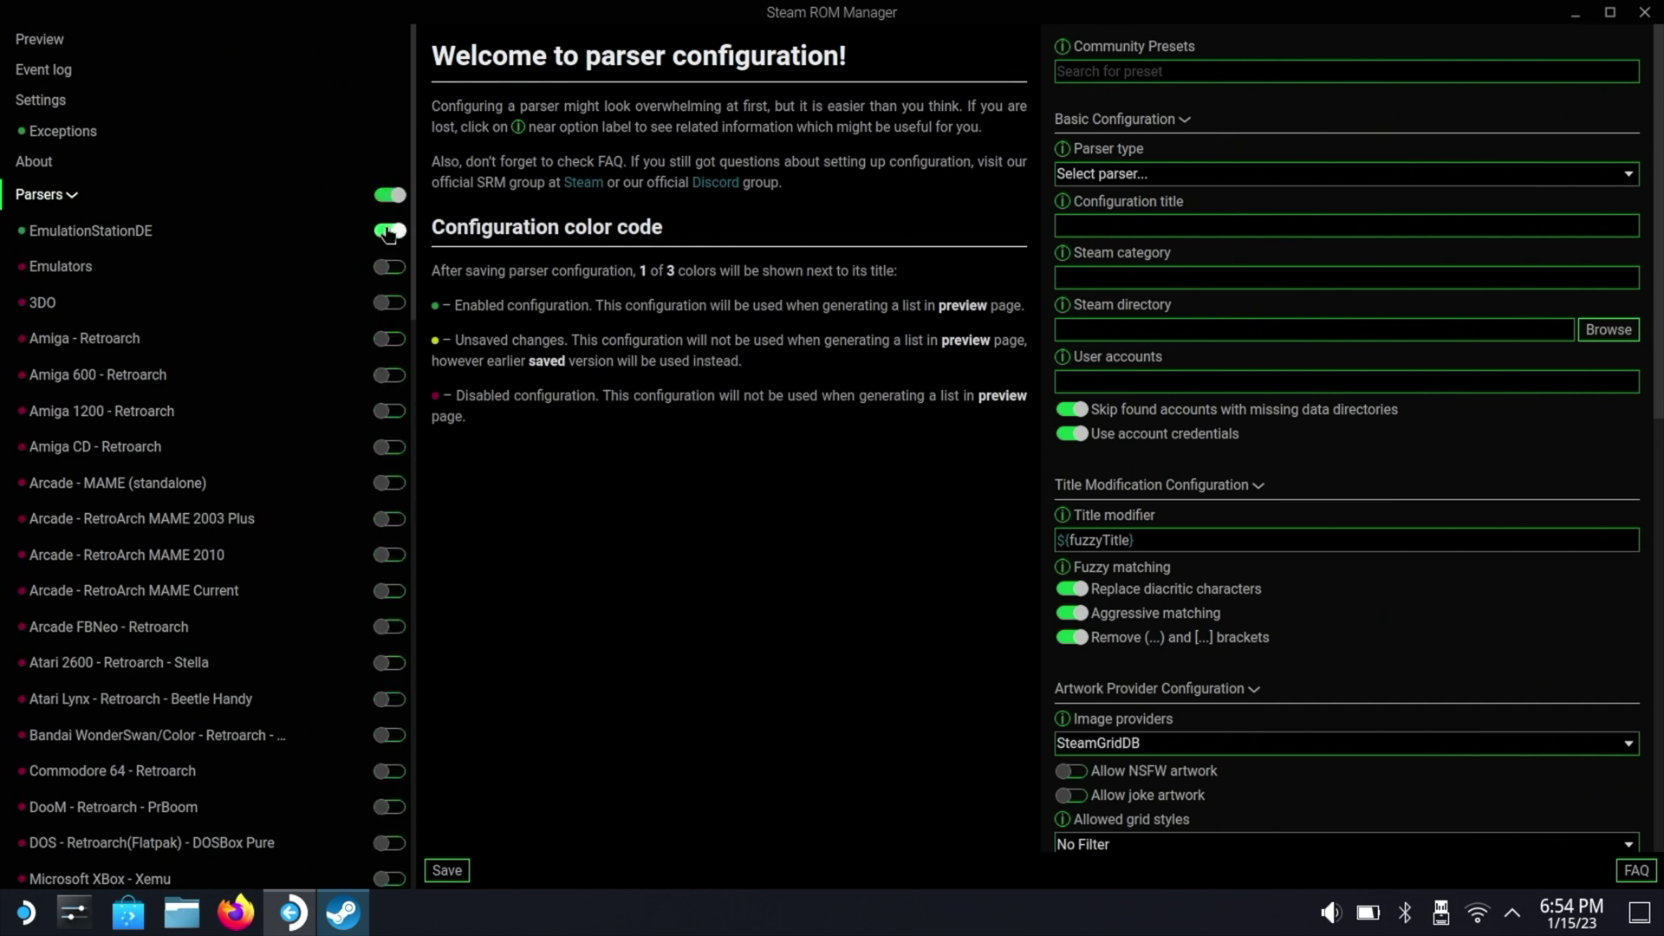
click(387, 271)
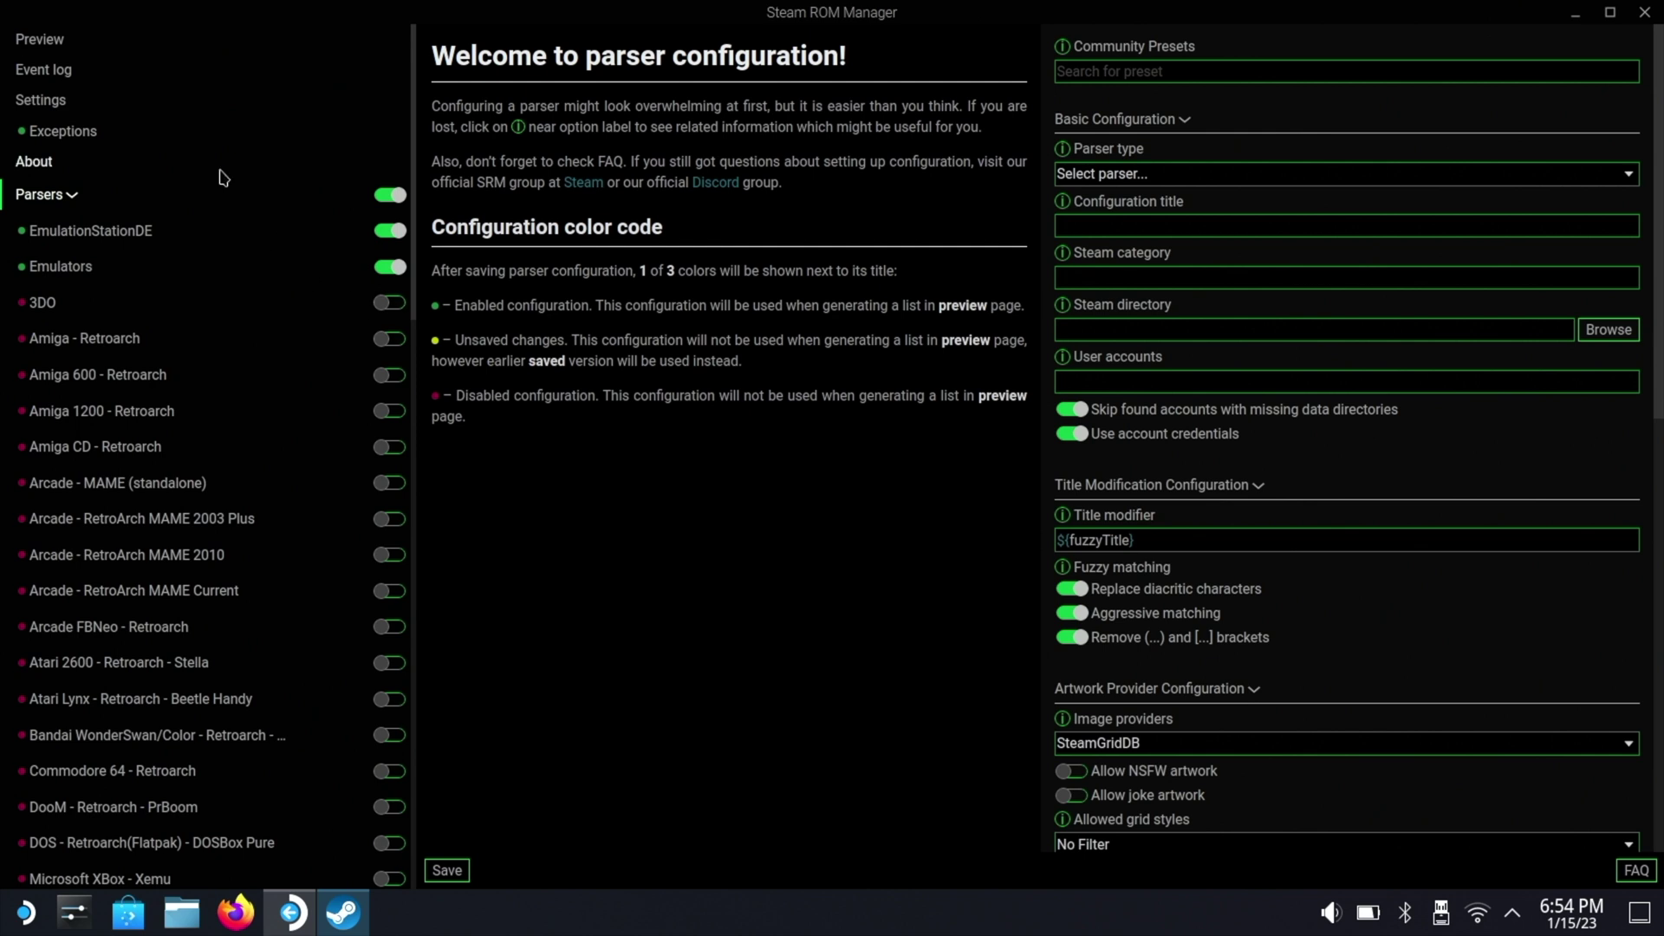
- Generate the app list for the enabled parsers and set the displayed artwork type to Posters
click(41, 40)
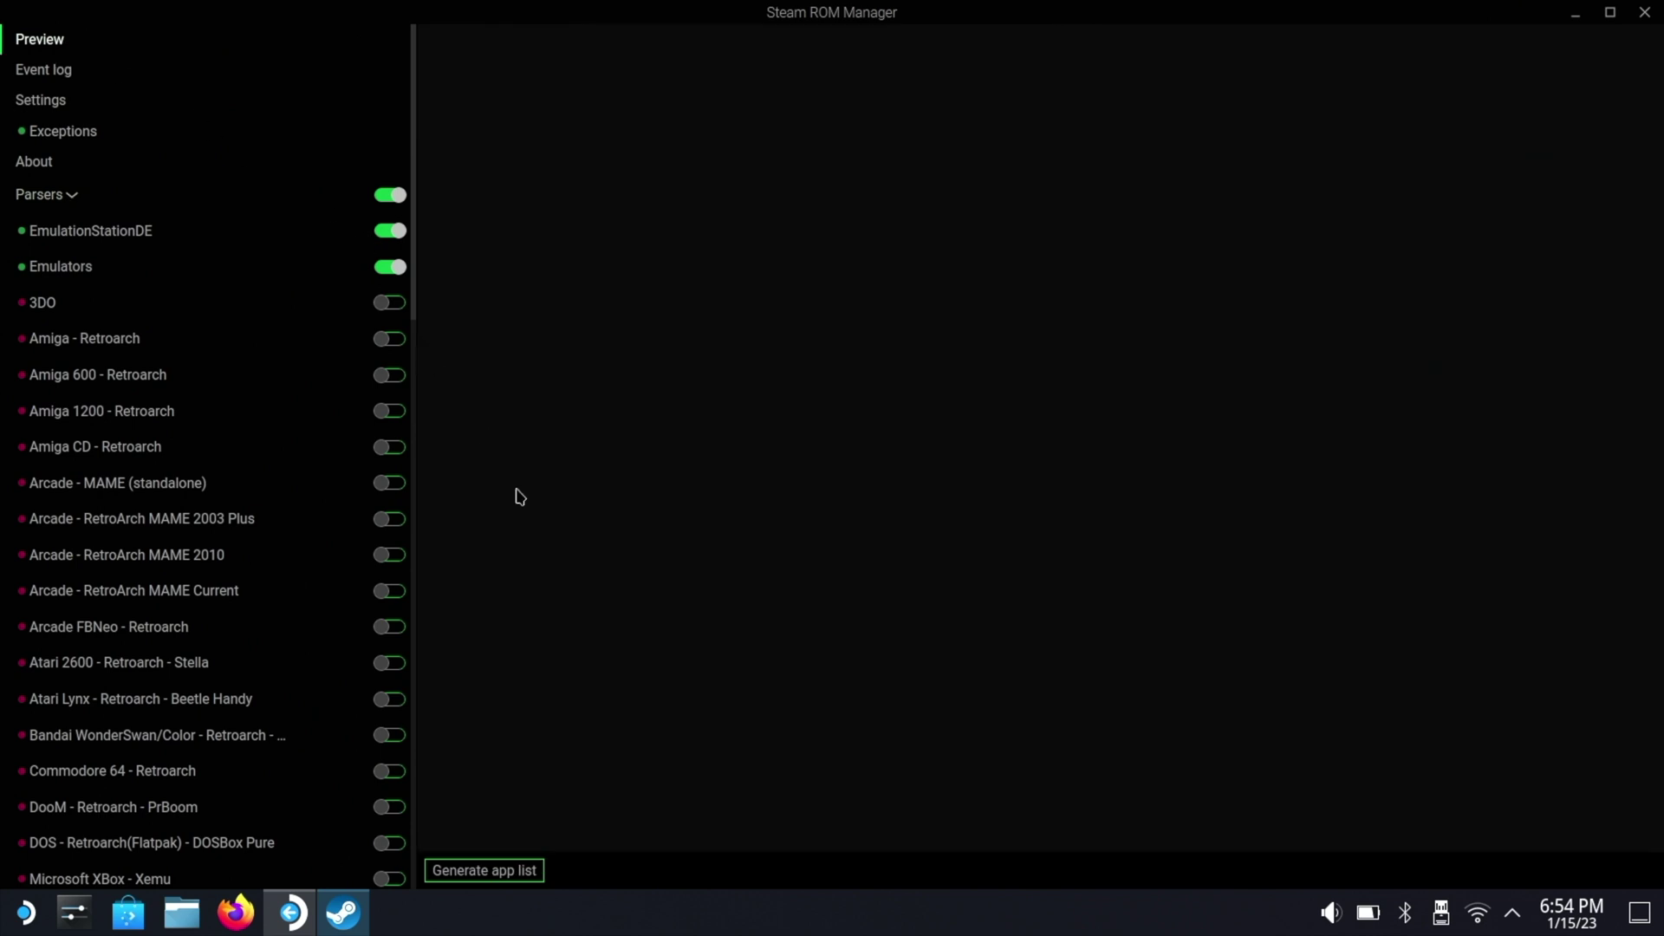
click(488, 871)
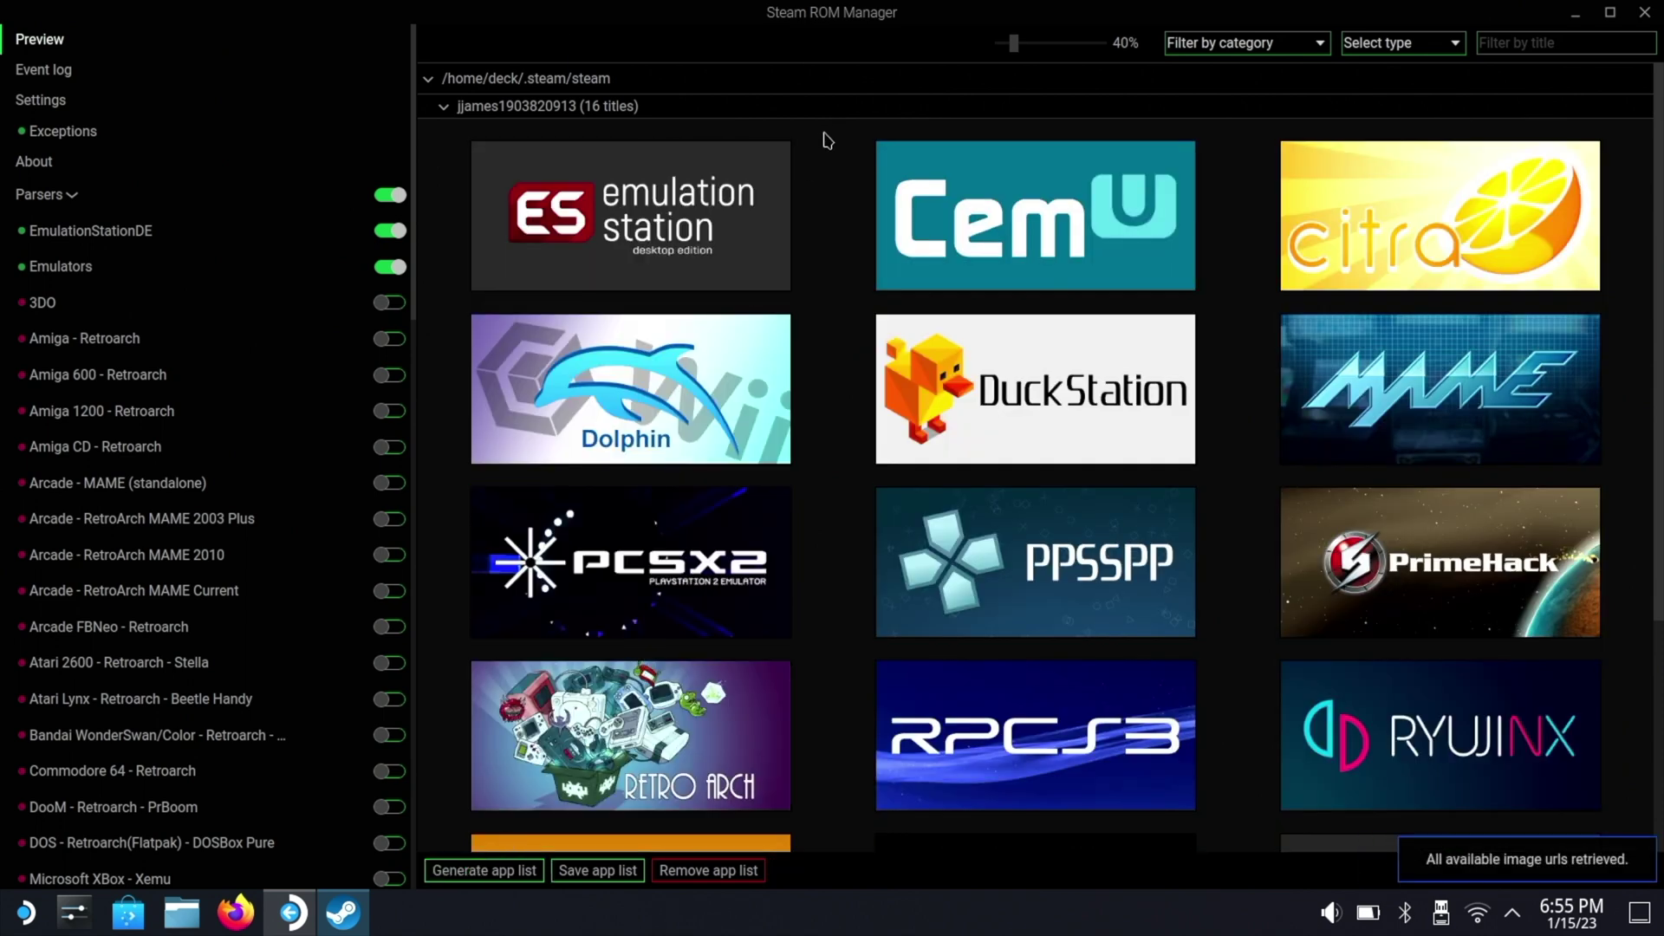
click(1426, 52)
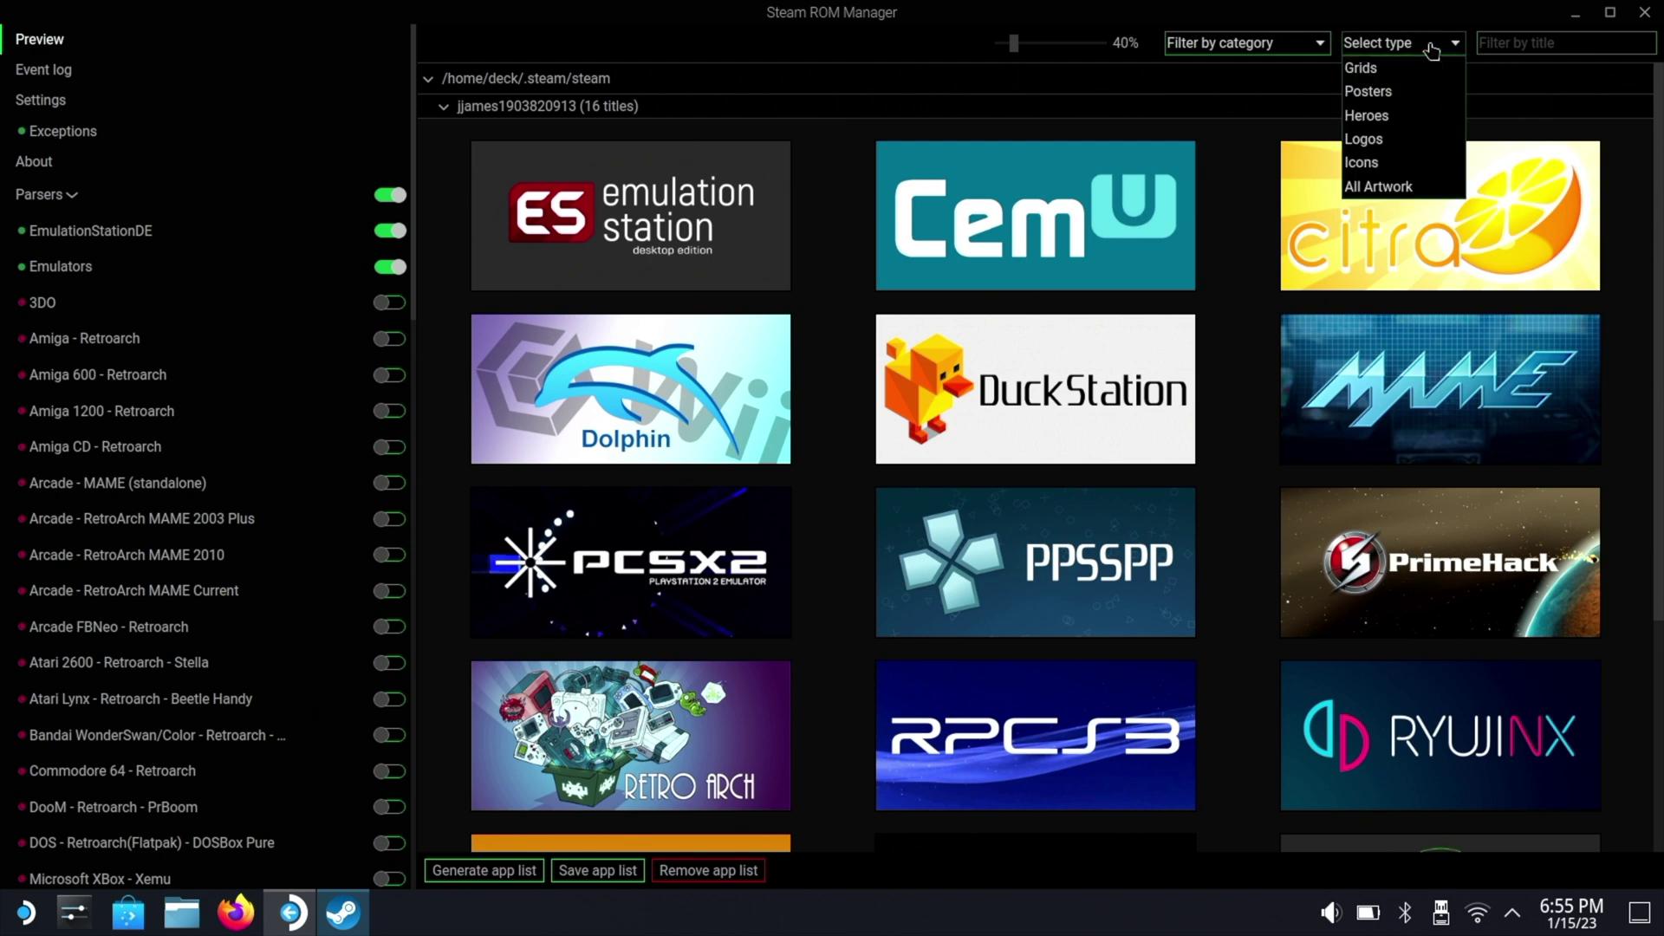
click(1393, 92)
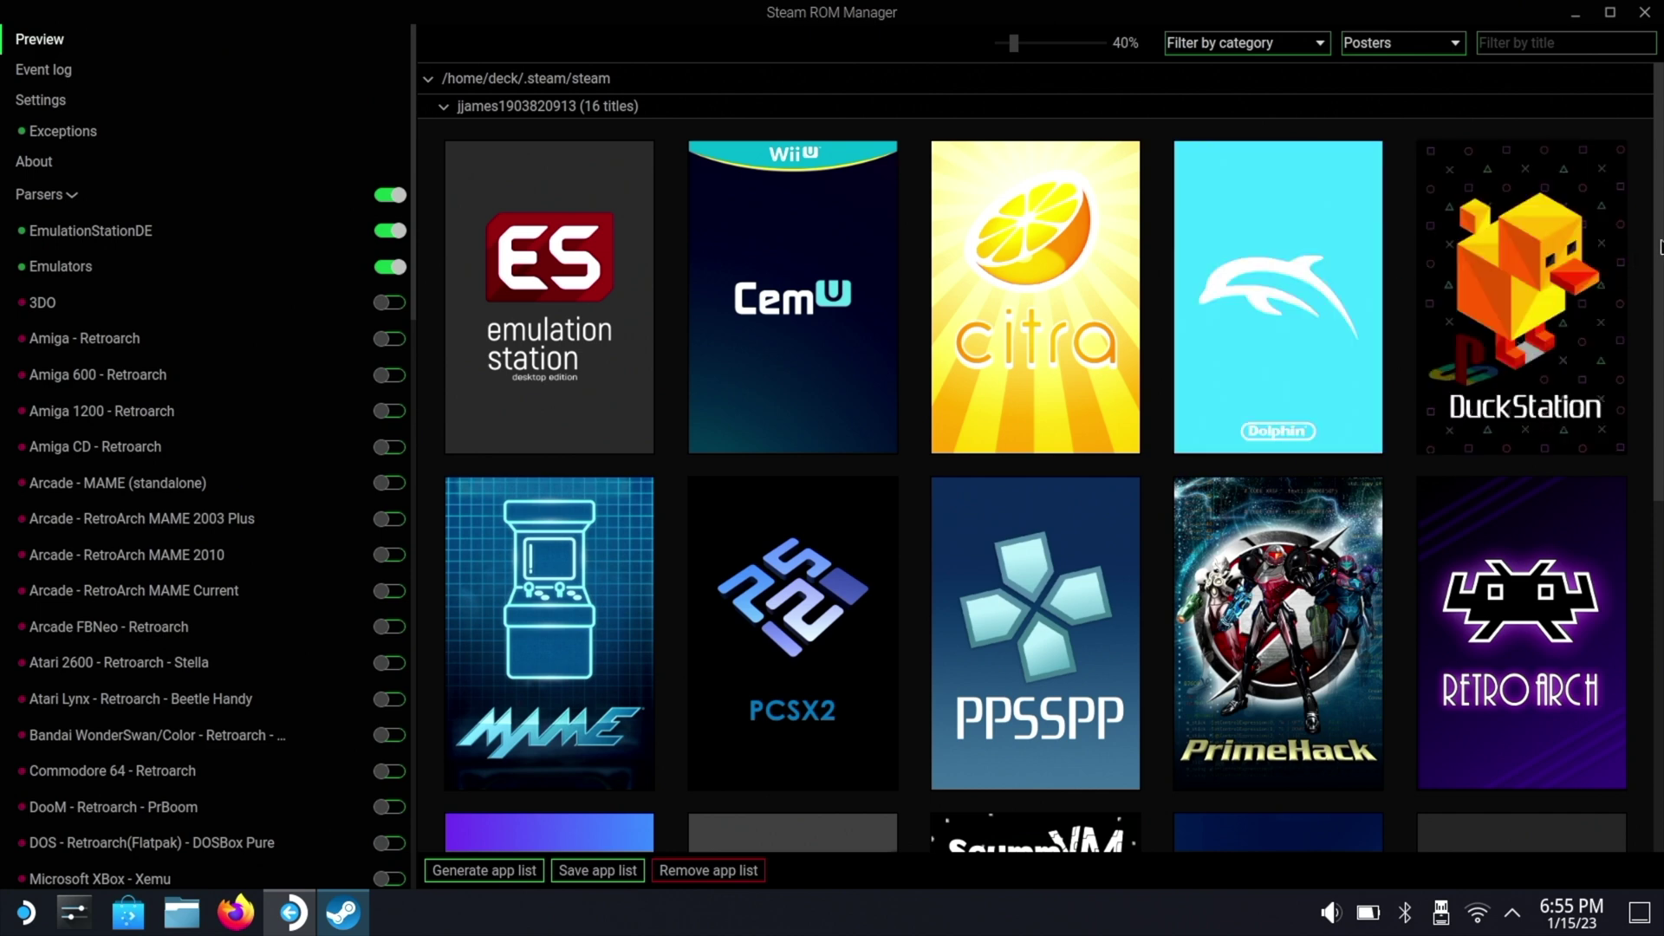
- Change the yuzu poster to the dark blue version with the red Nintendo Switch logo in its corner
drag(1660, 247, 1658, 632)
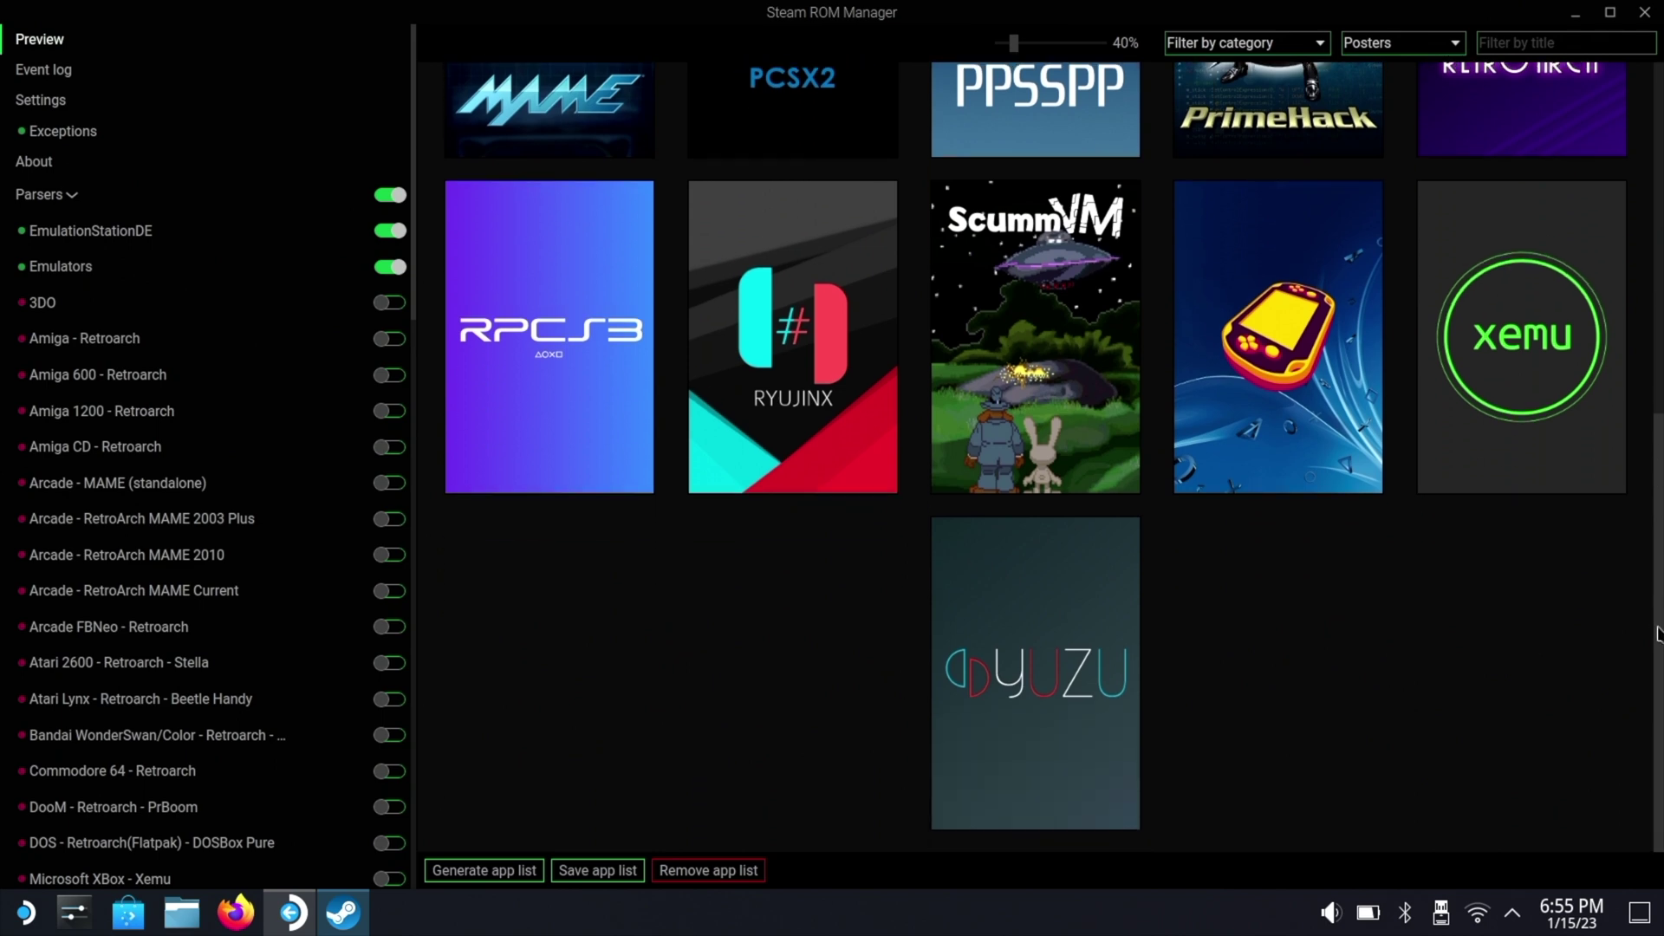
mouse_move(1118, 672)
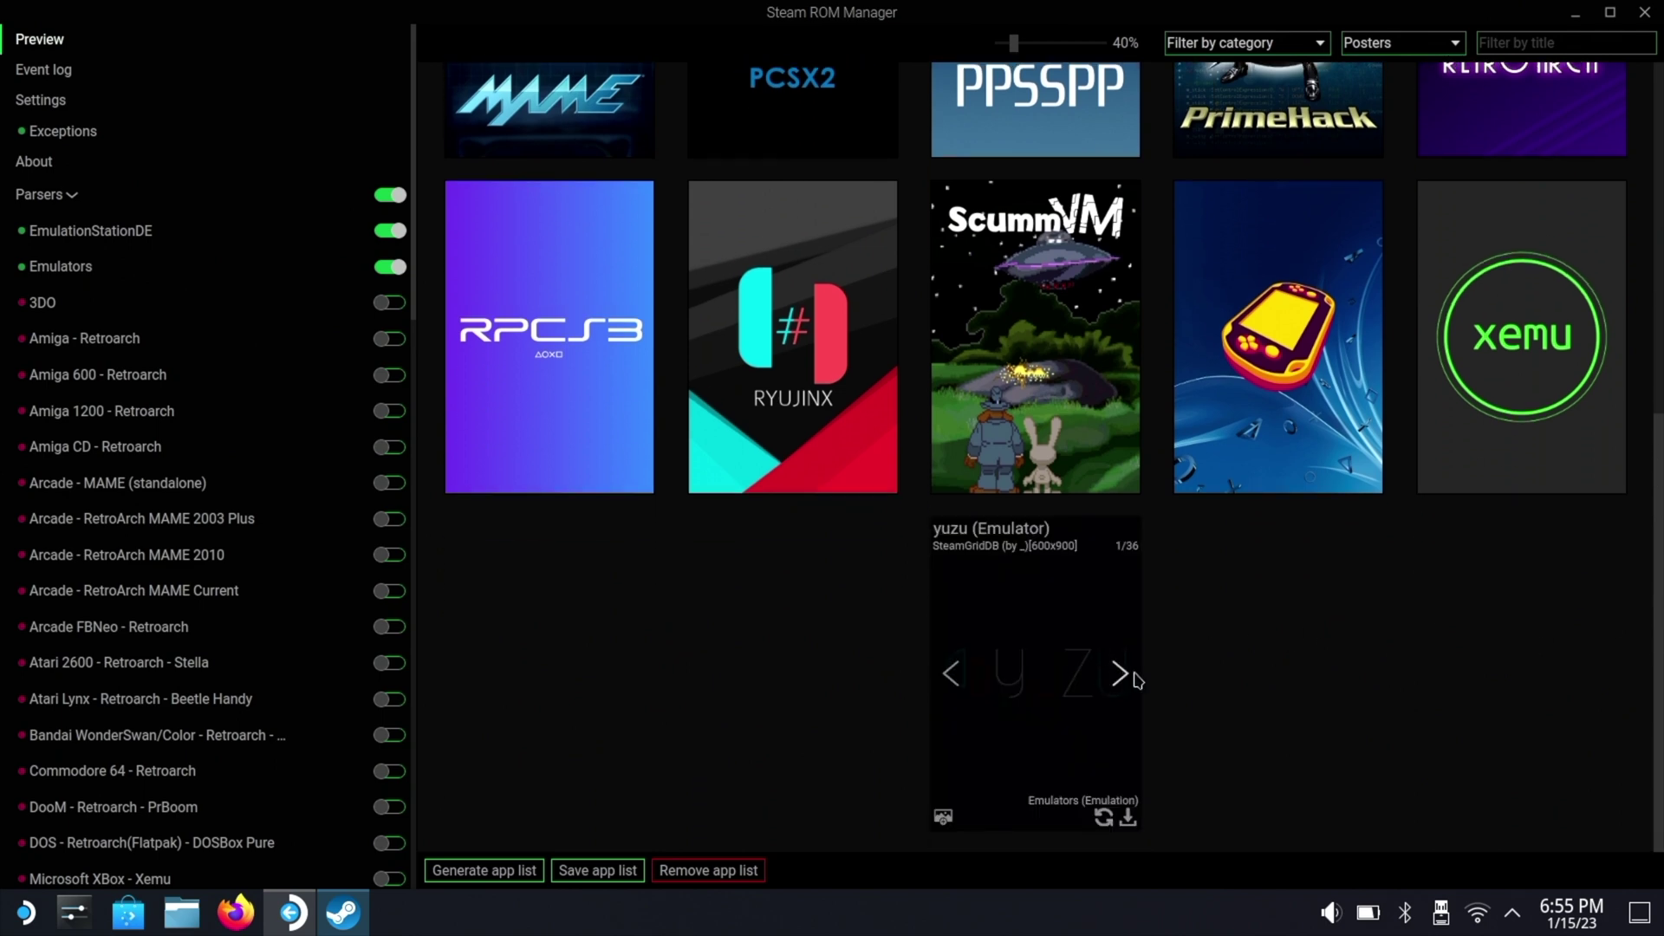
click(1120, 674)
click(1119, 674)
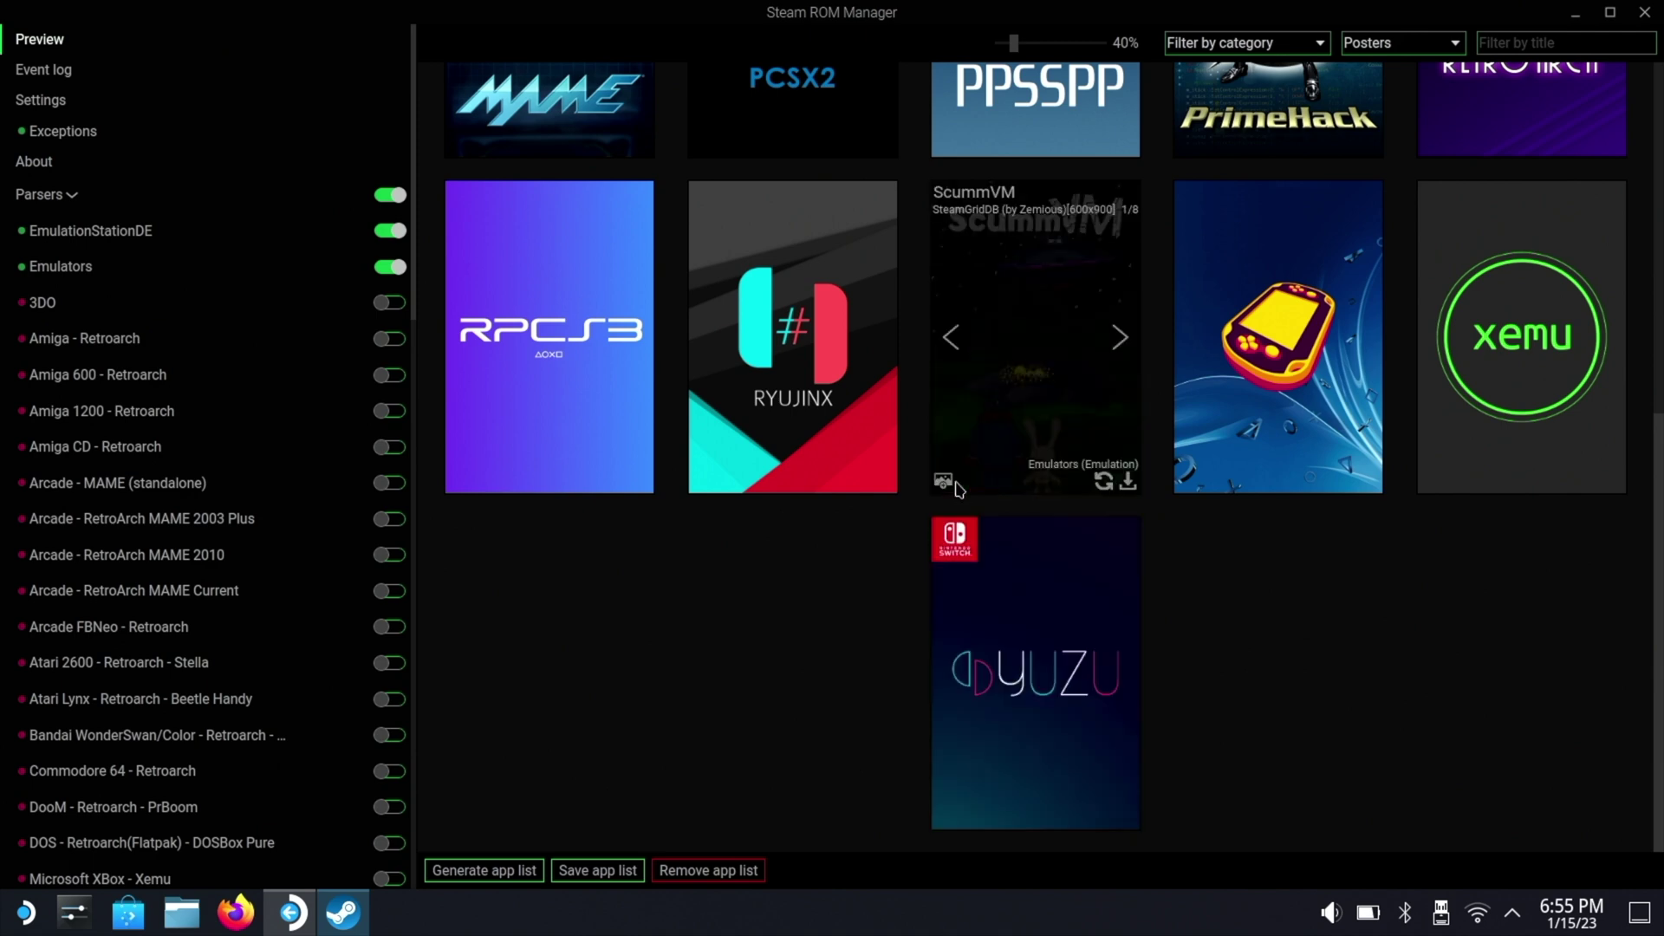
- Change the Ryujinx poster to the EmuDeck version showing the Switch console
click(877, 338)
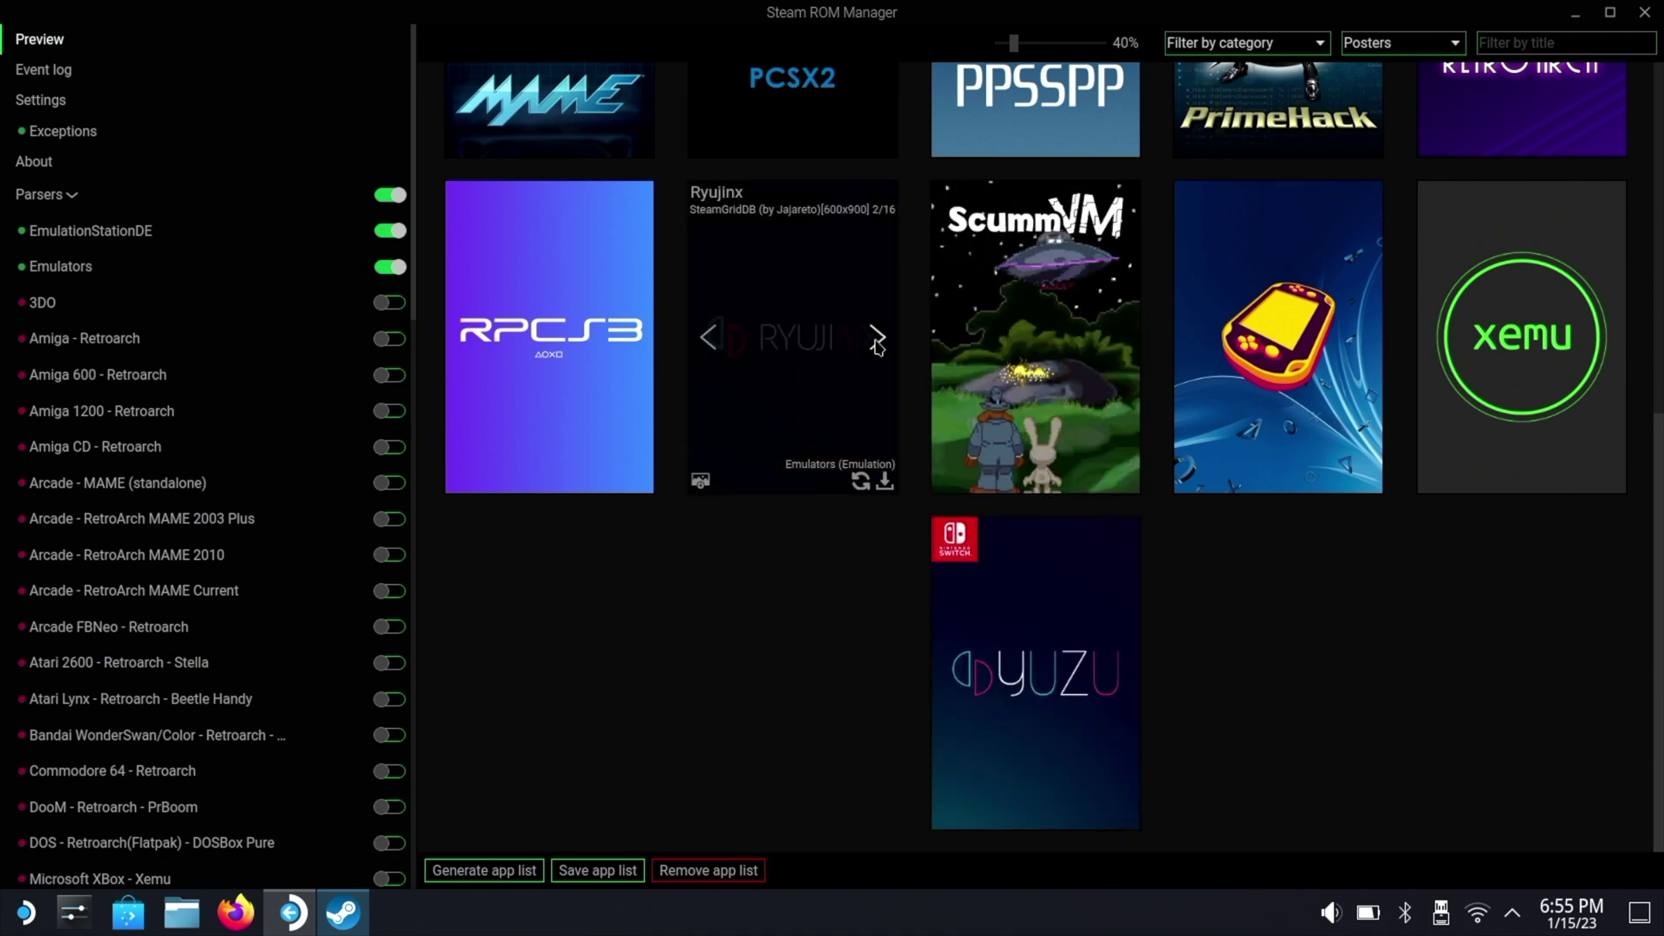
click(877, 338)
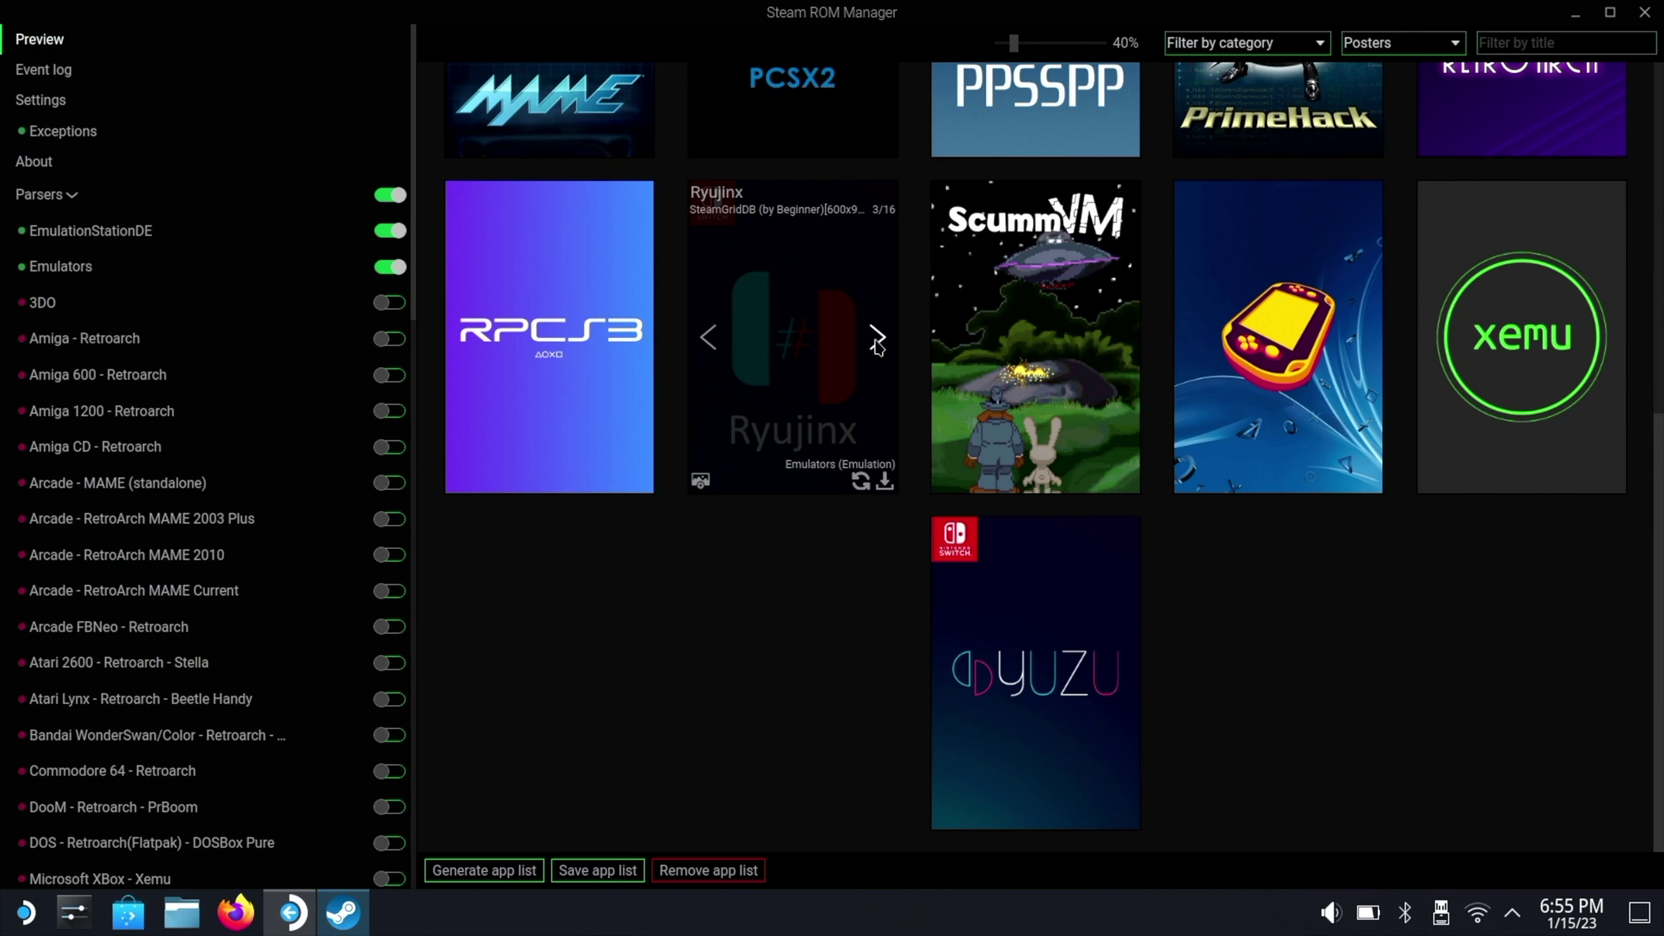
click(877, 338)
click(877, 338)
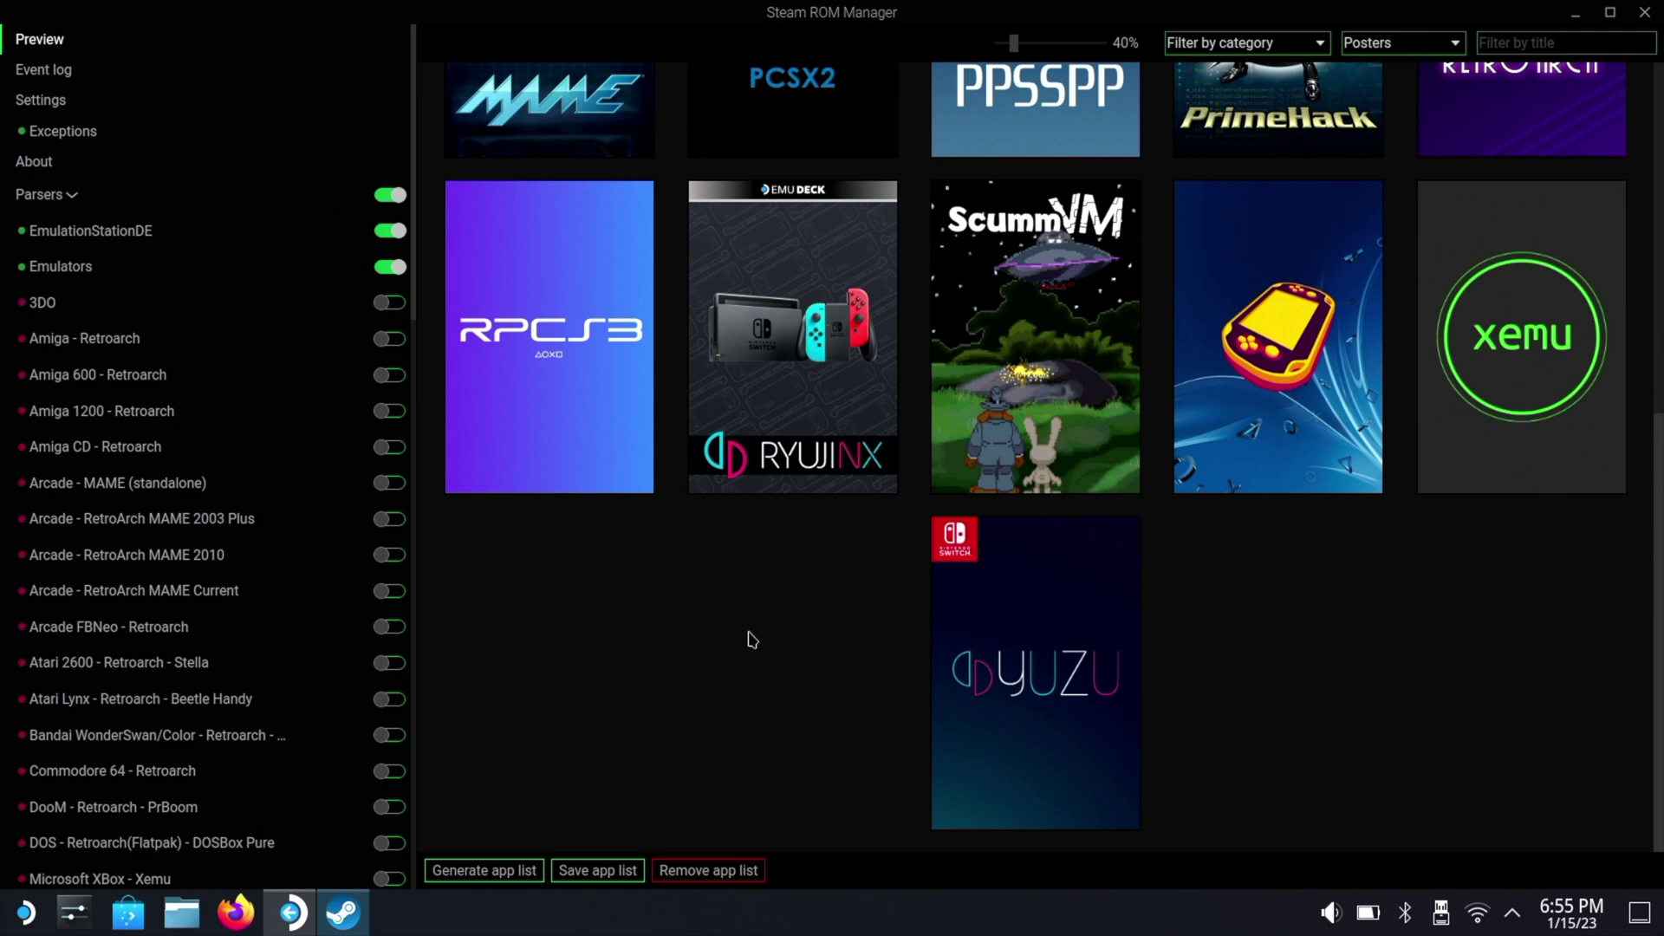
- Change the RPCS3 poster to the blue-purple version with the PS3 banner across its top
click(639, 345)
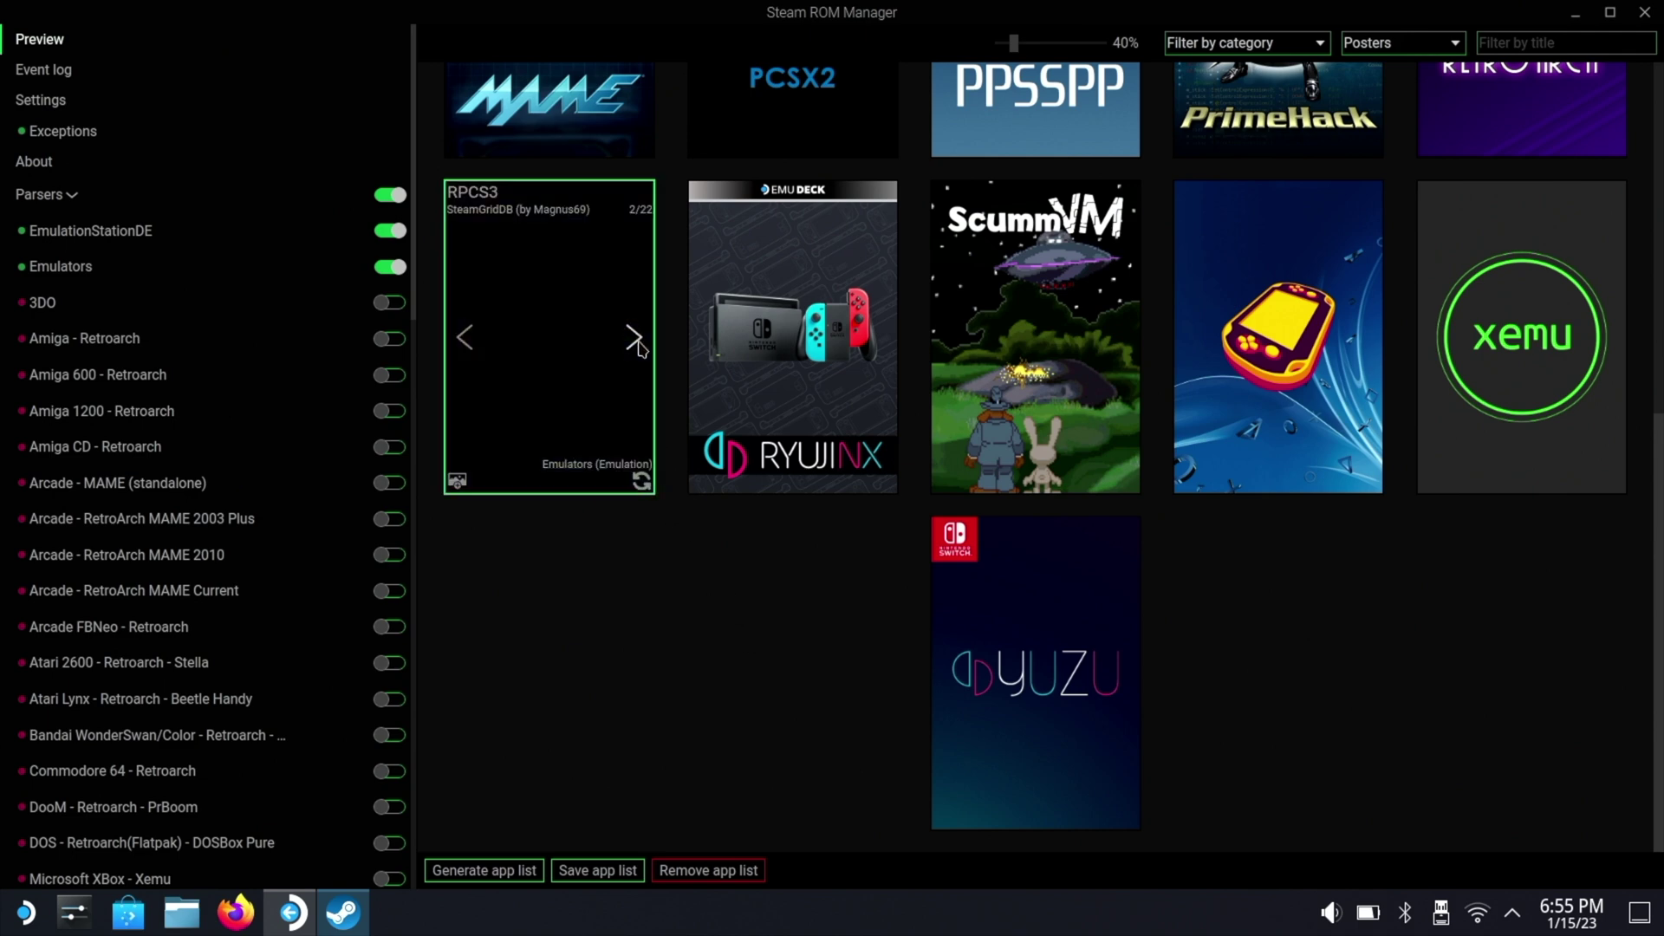
click(634, 338)
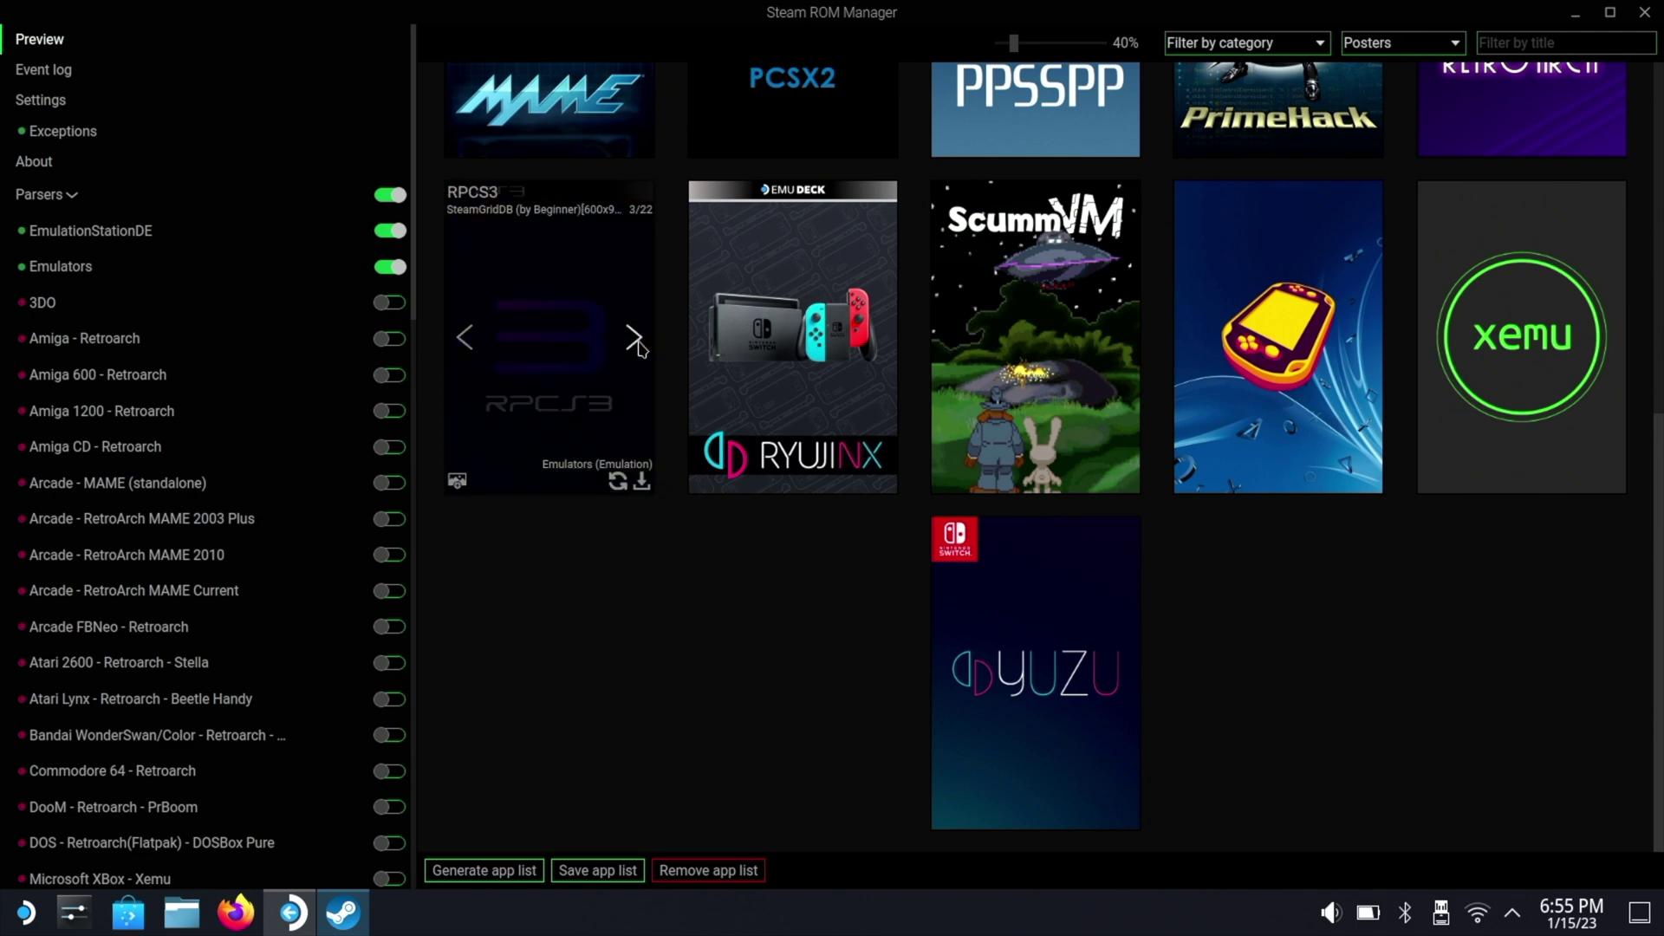
click(633, 338)
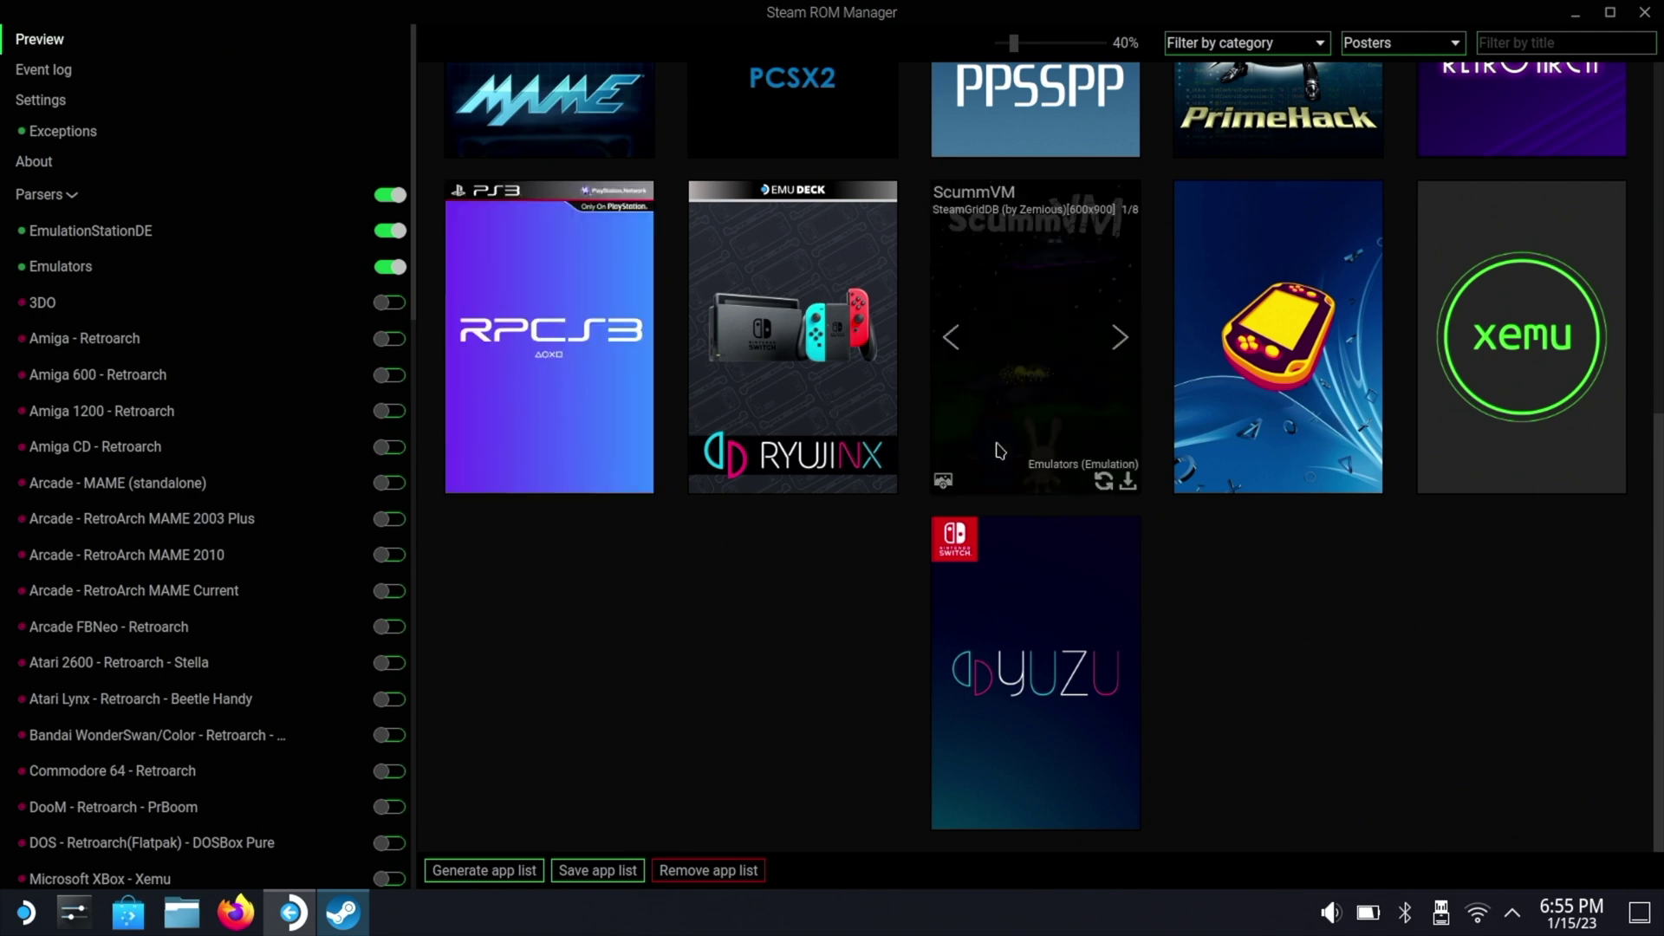
- Change the xemu poster to the black version with the large green X logo
mouse_move(1597, 351)
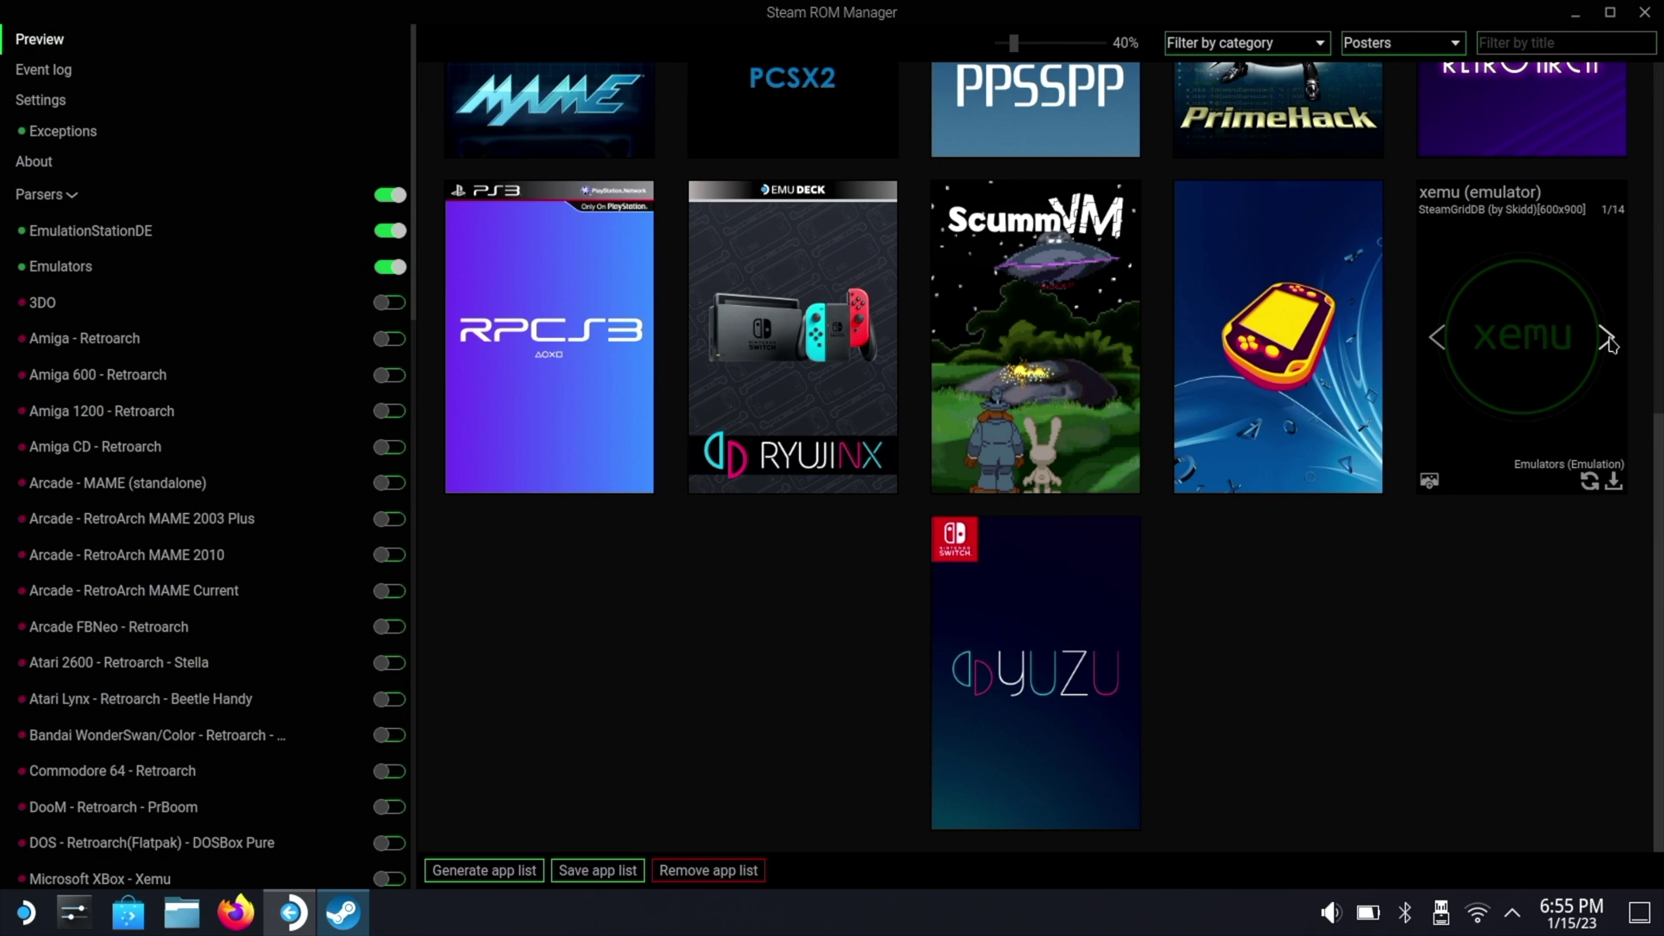
click(1614, 338)
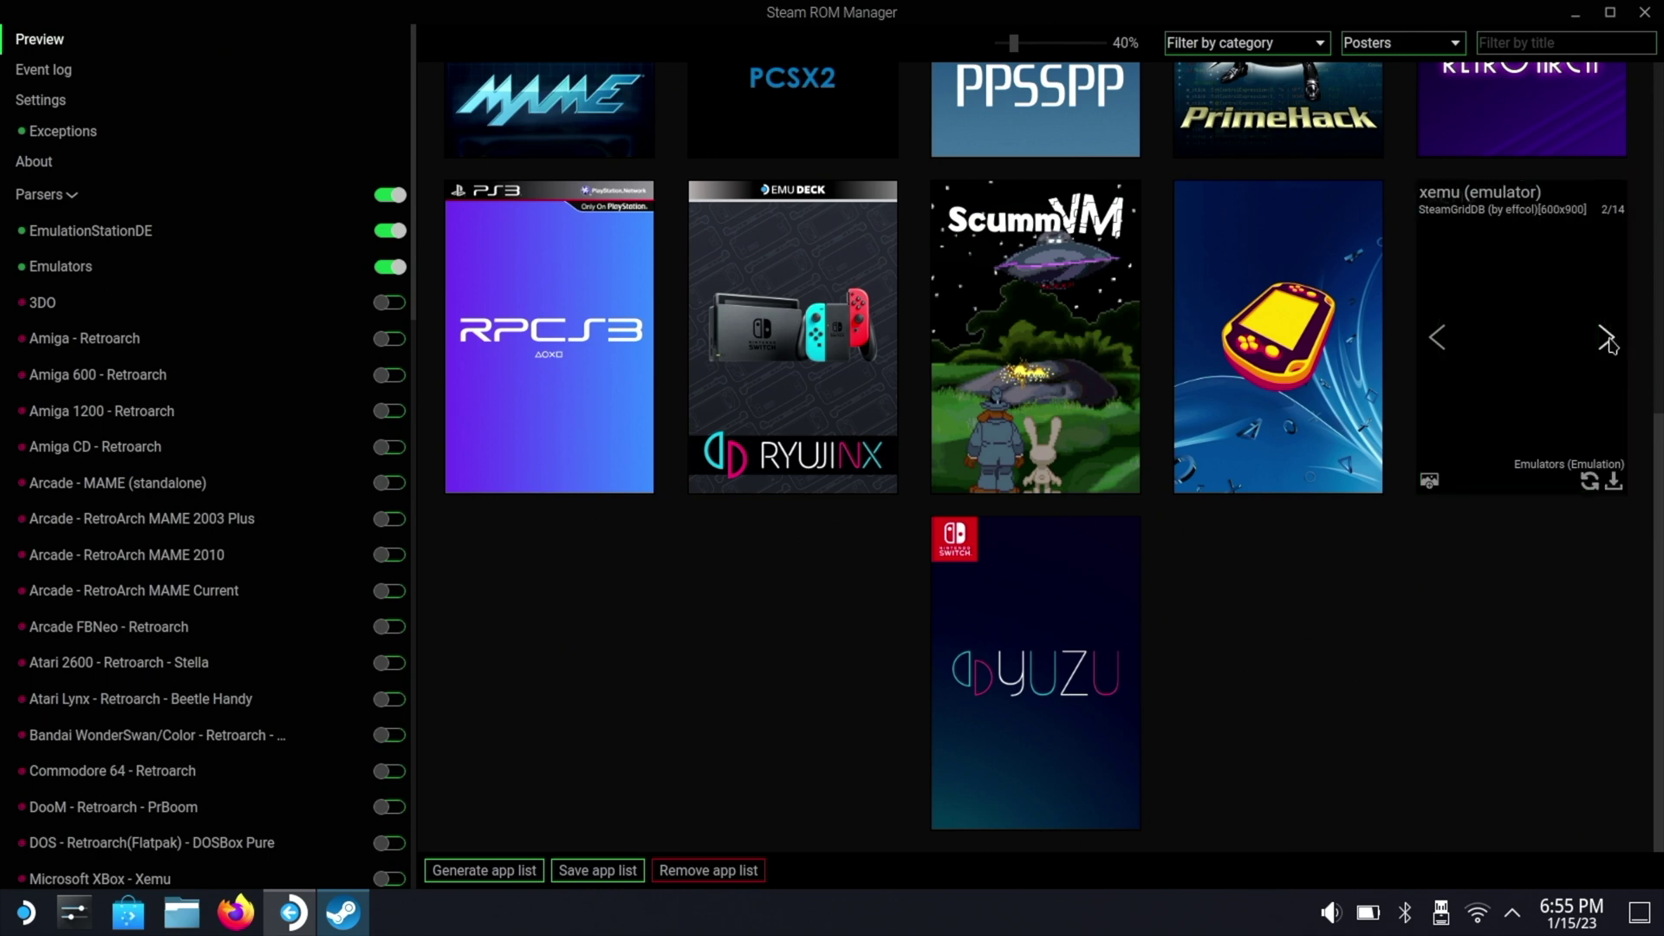
click(1606, 340)
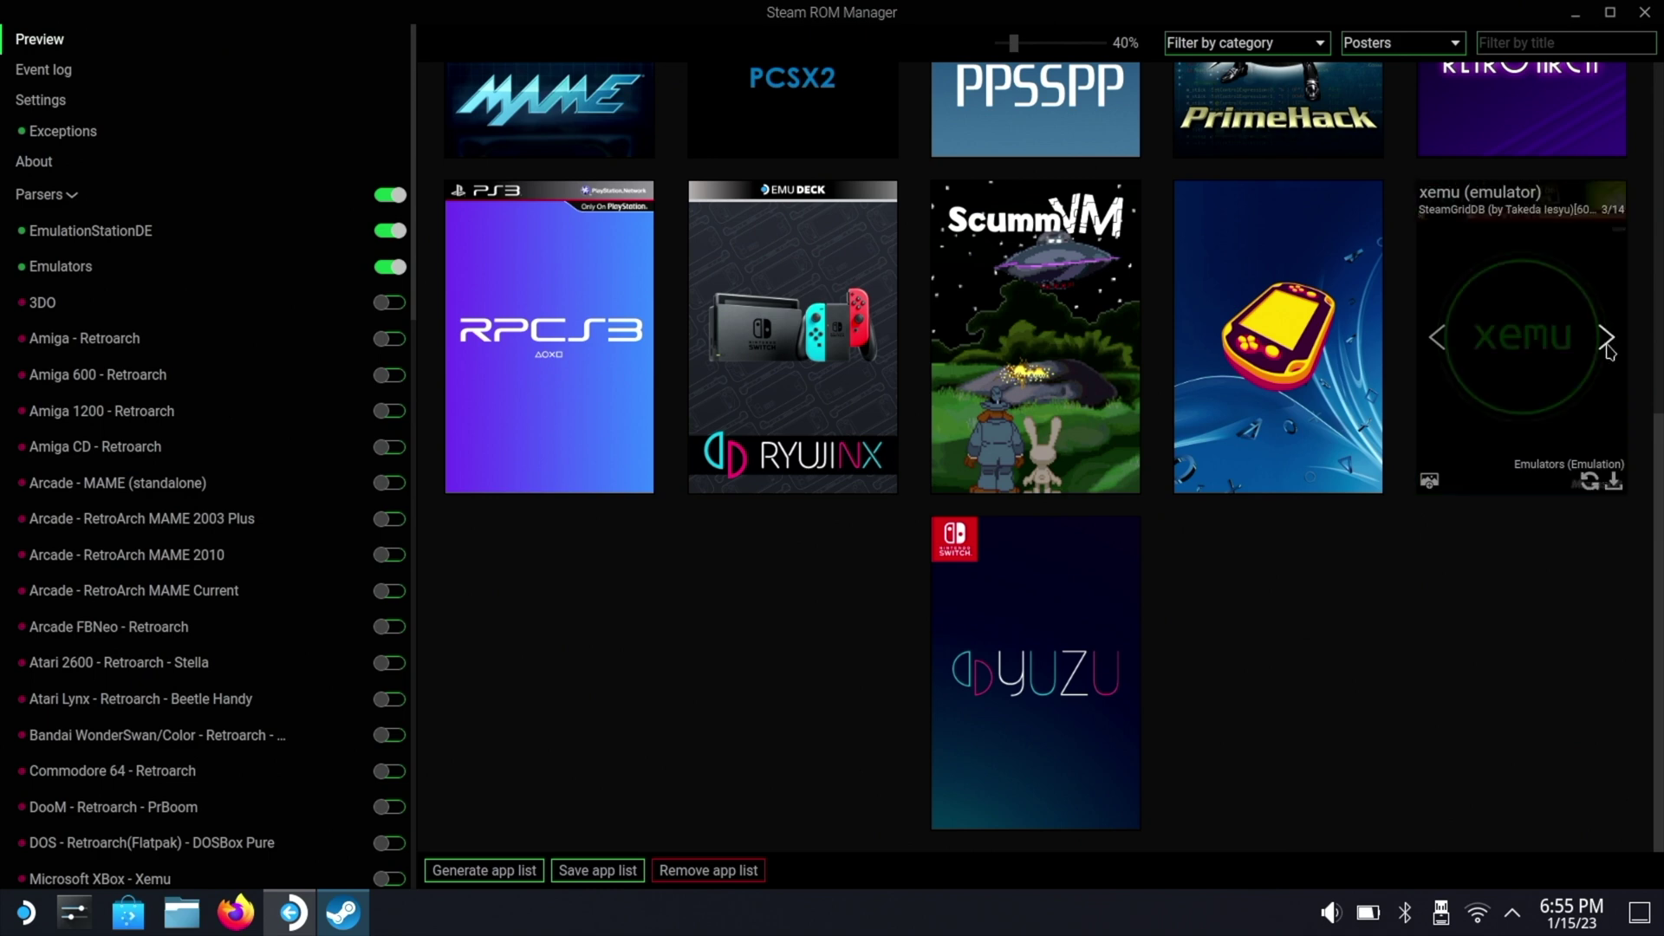
click(1606, 340)
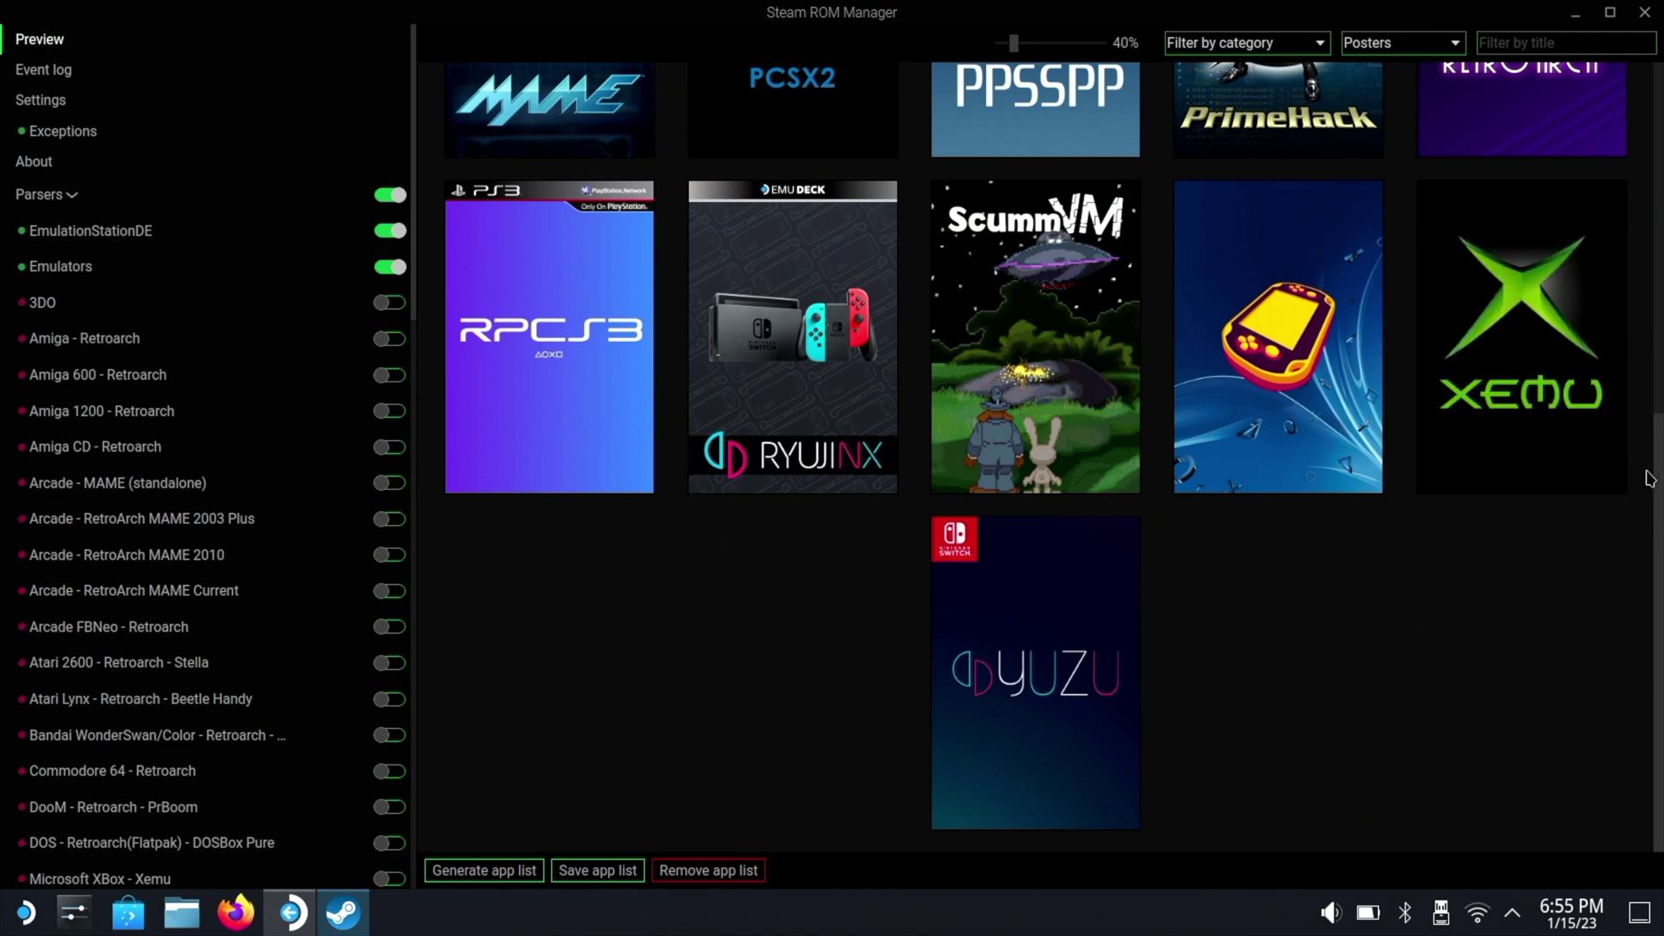
- Change the EmulationStation DE poster to the EmuDeck version with the colourful retro consoles and controllers
drag(1662, 492, 1661, 65)
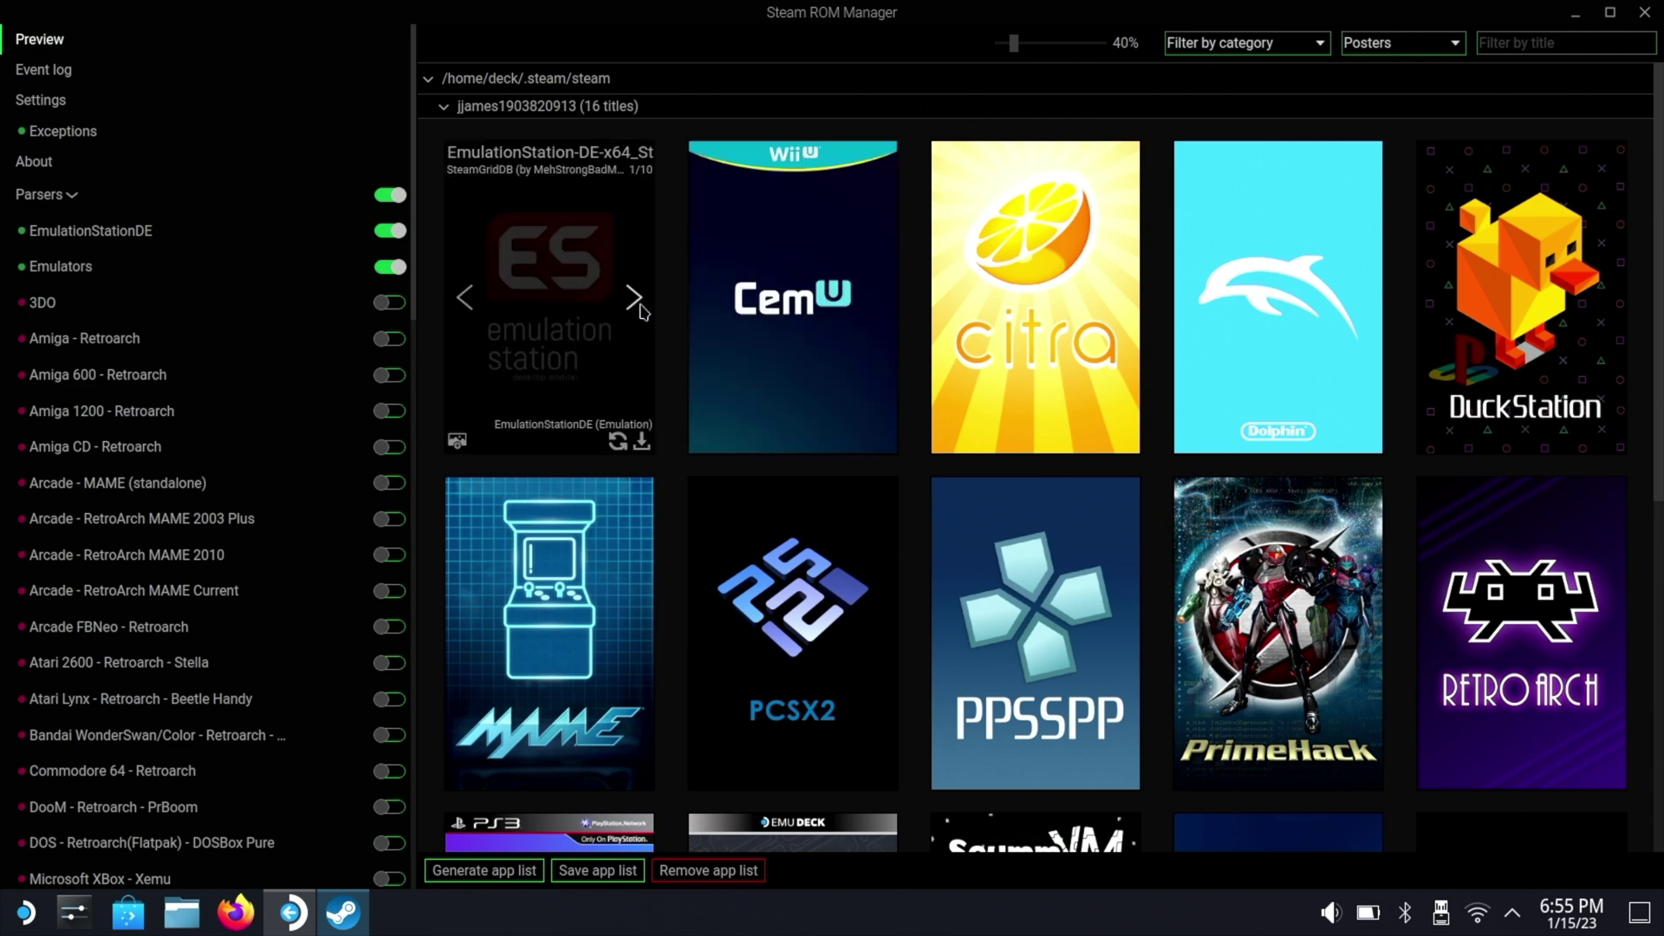
click(632, 302)
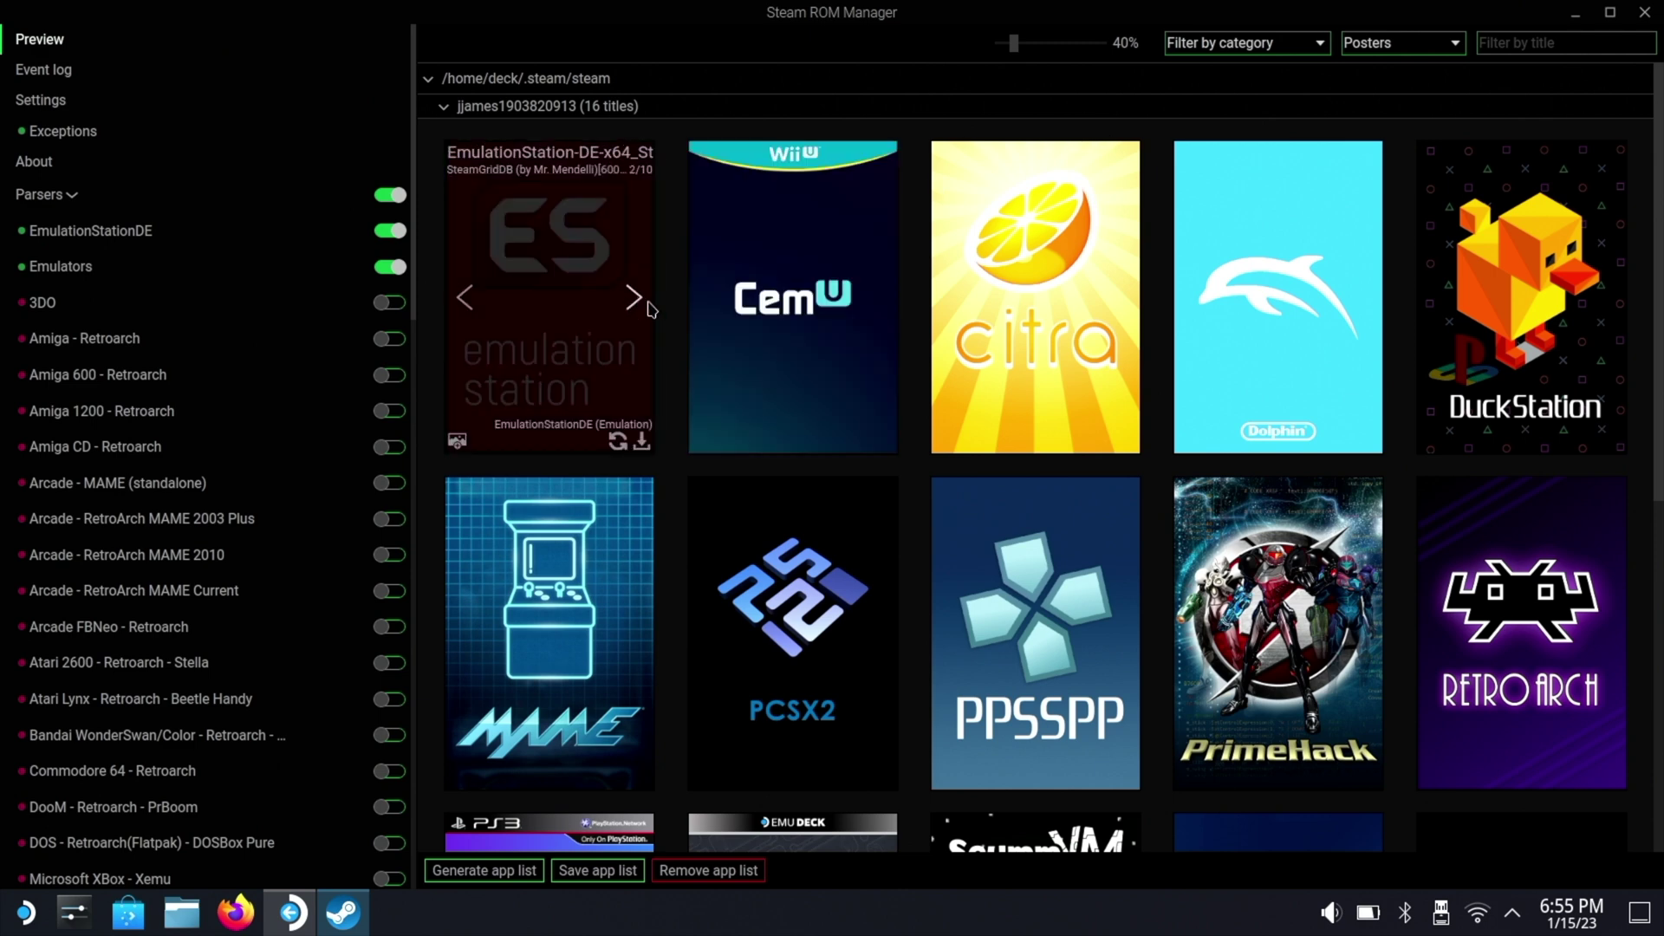
click(633, 297)
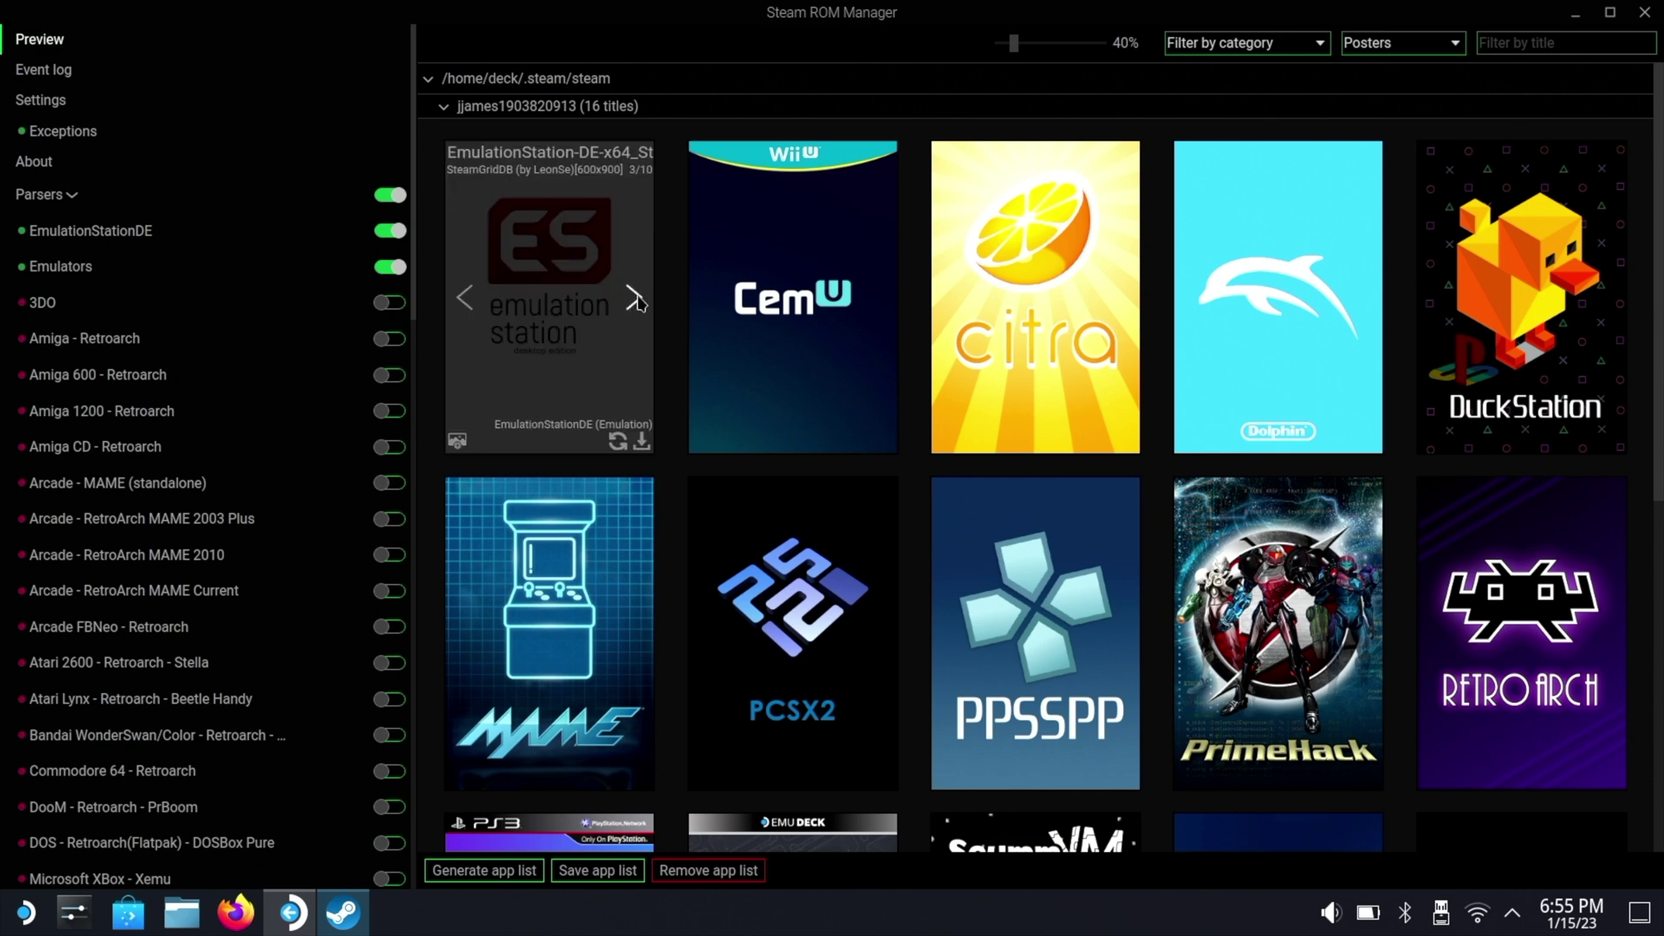
click(634, 299)
click(633, 299)
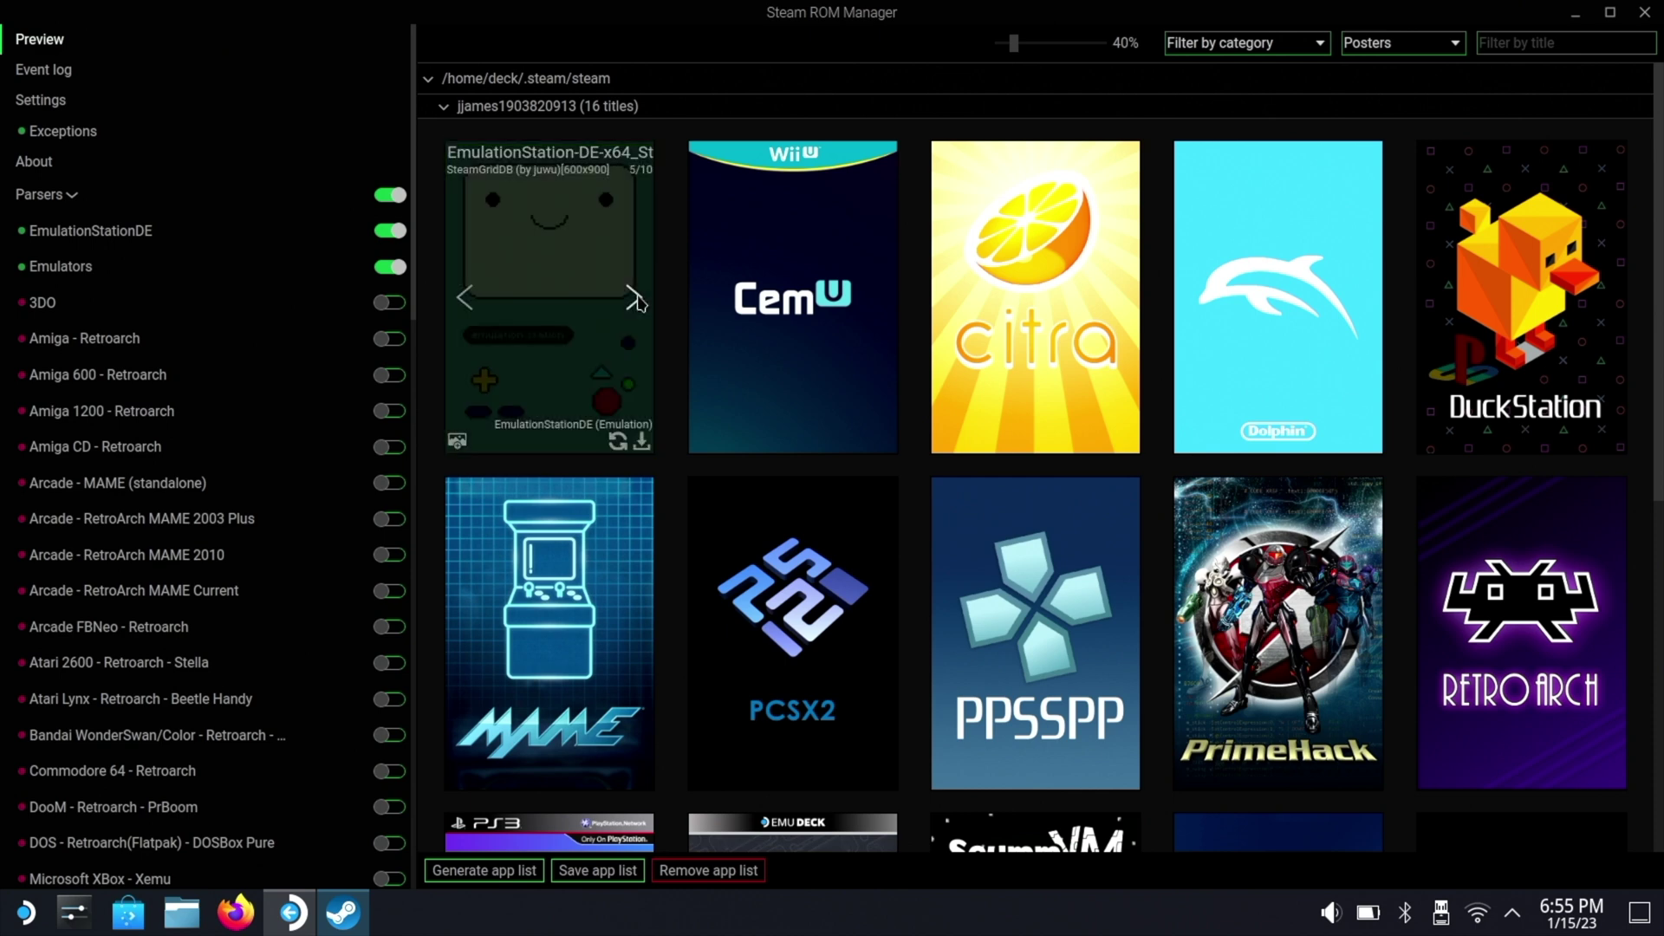
click(634, 299)
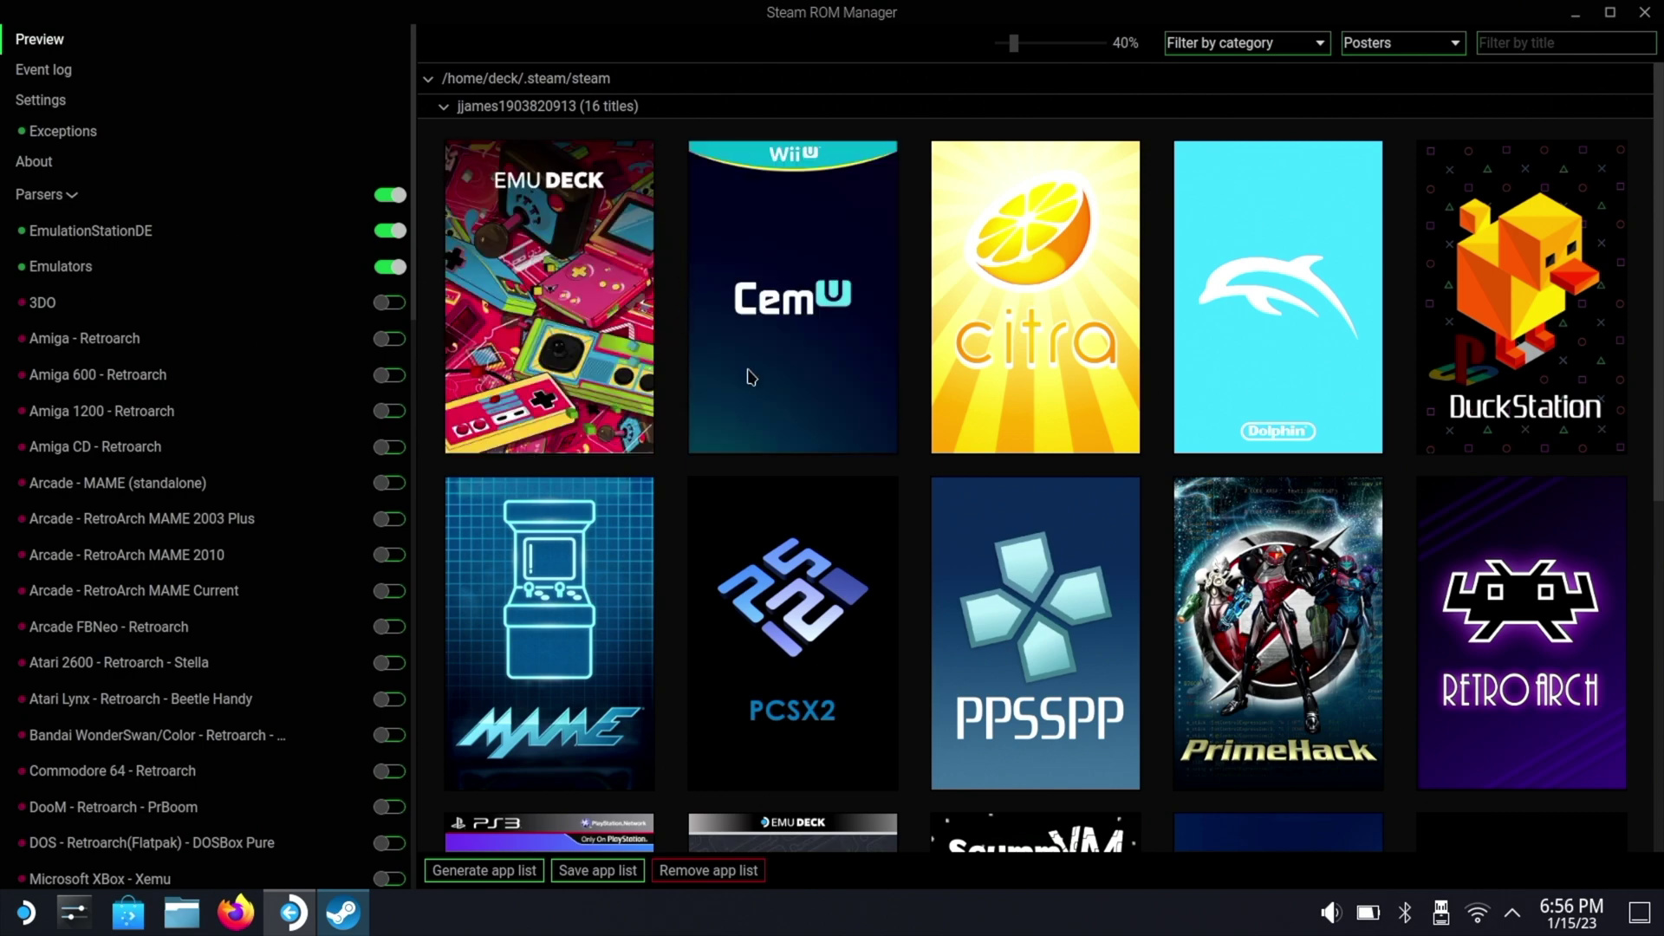
- Save the app list to Steam and close Steam ROM Manager
mouse_move(1602, 359)
scroll(1181, 787, down, 6)
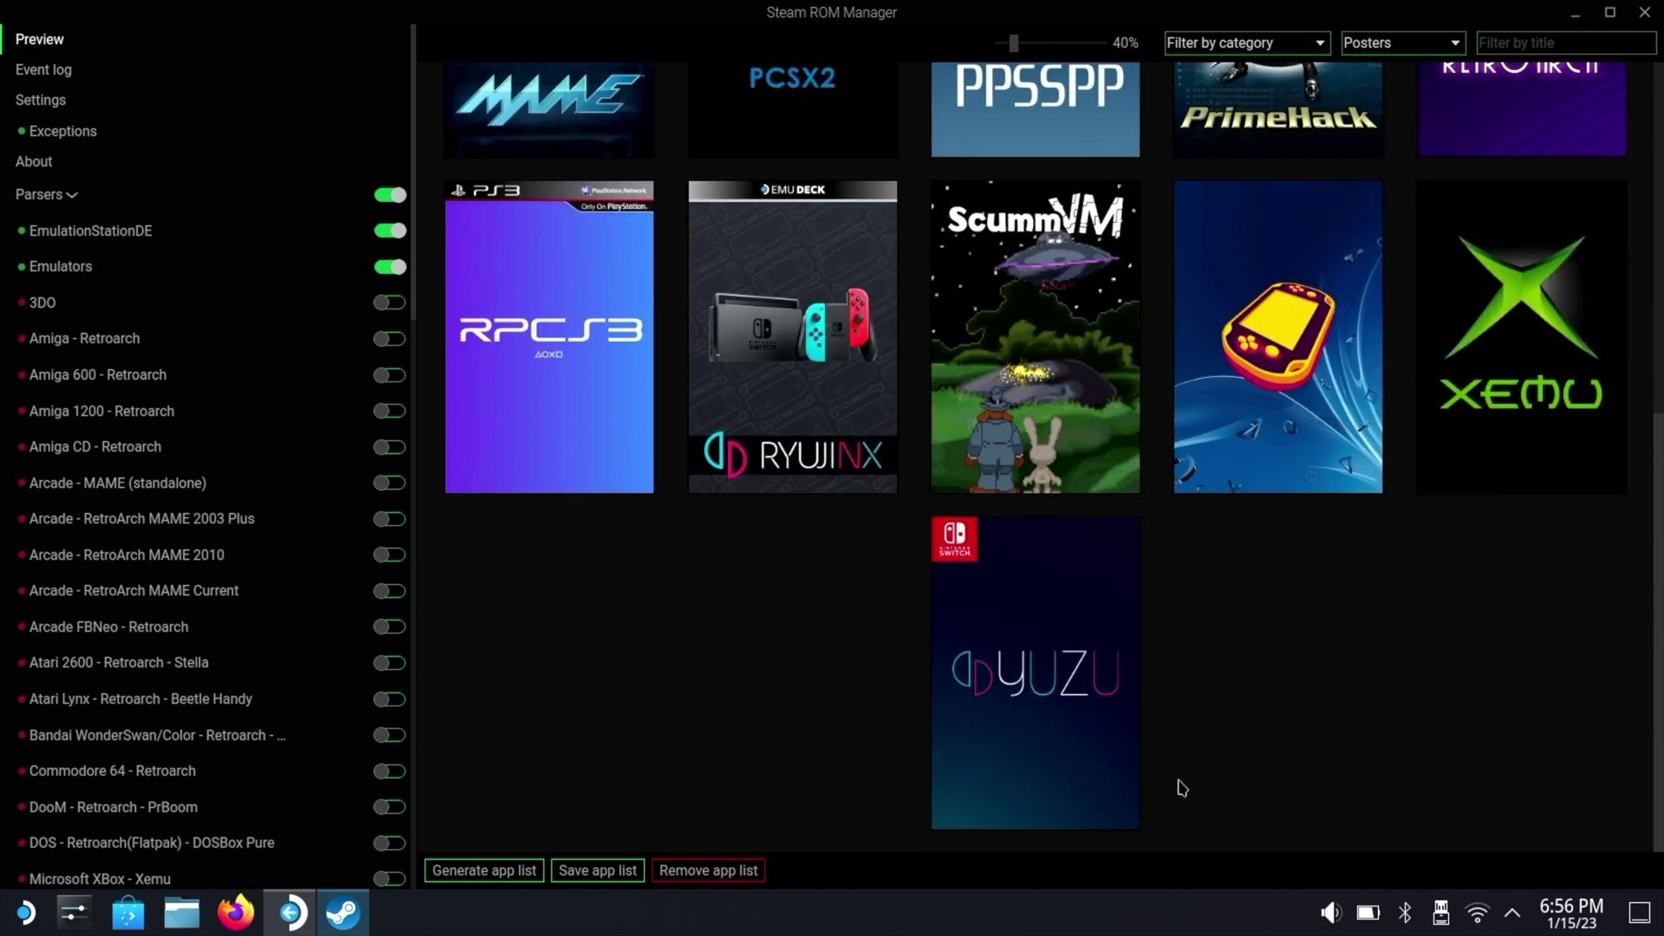
click(604, 872)
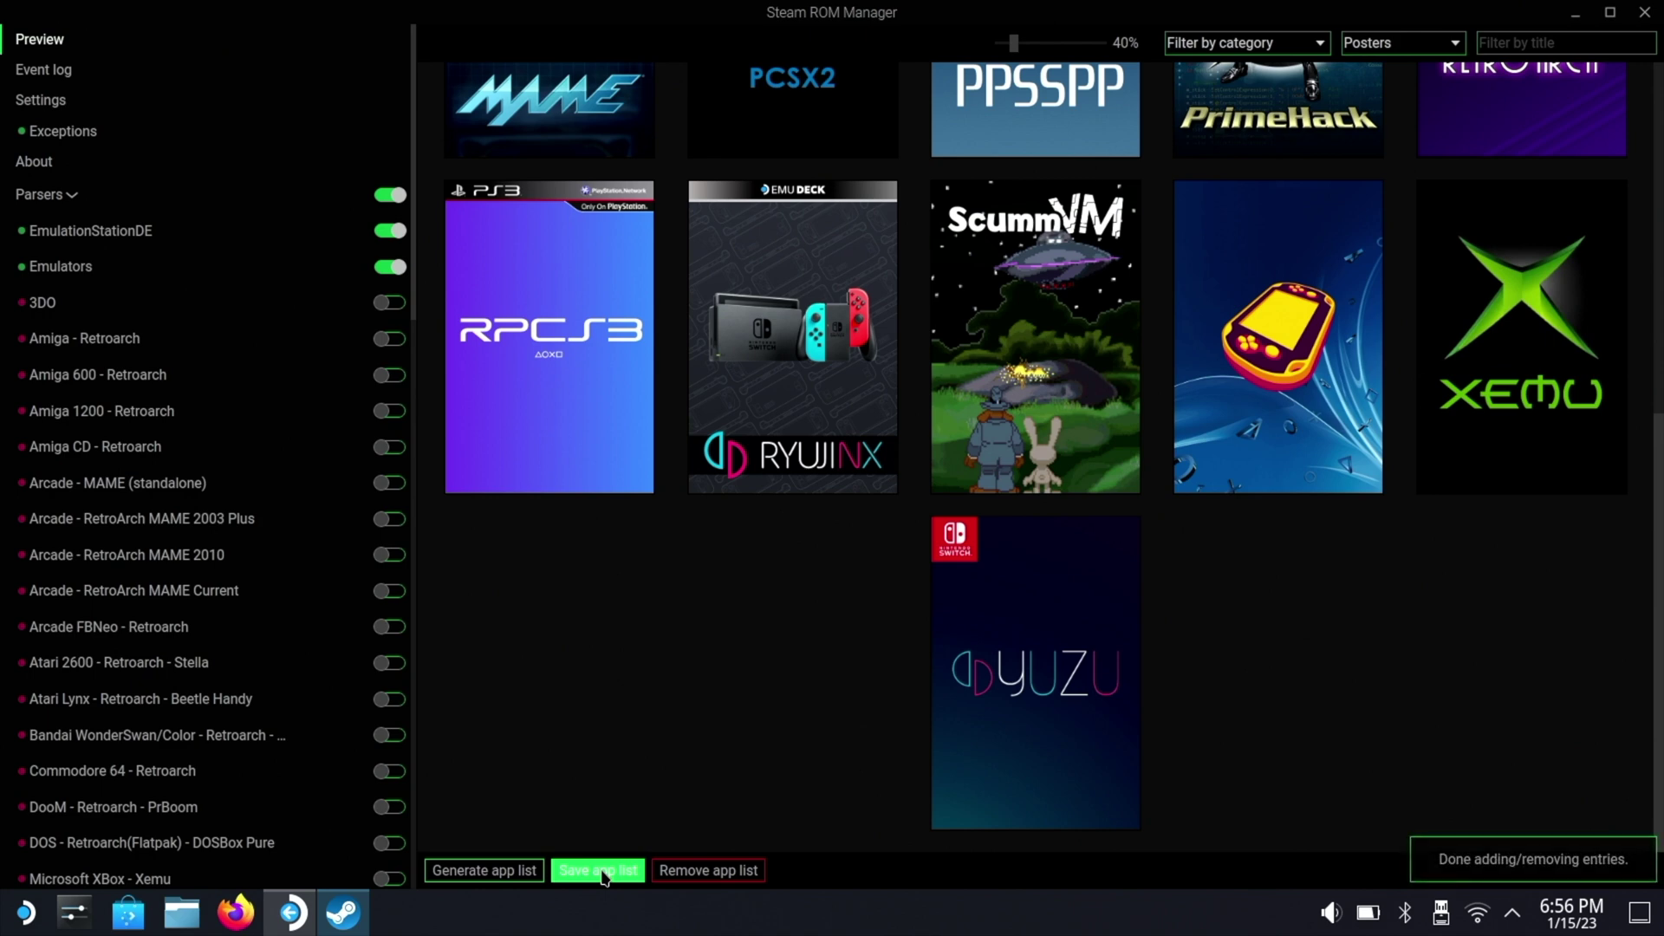
mouse_move(1595, 128)
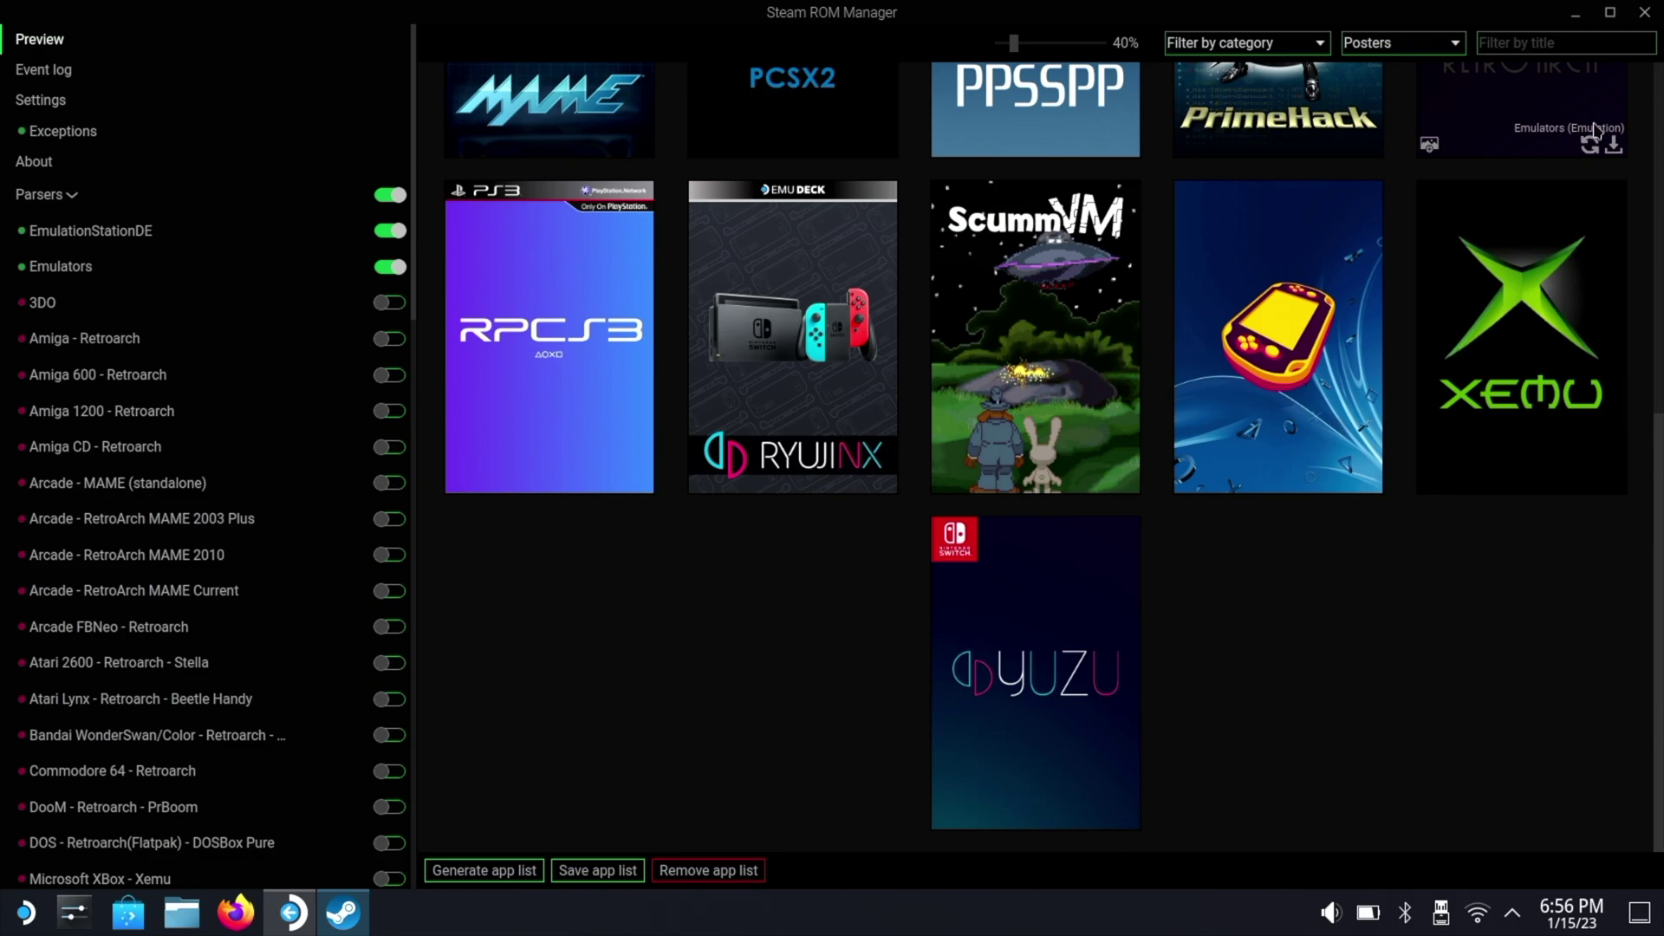
click(1644, 12)
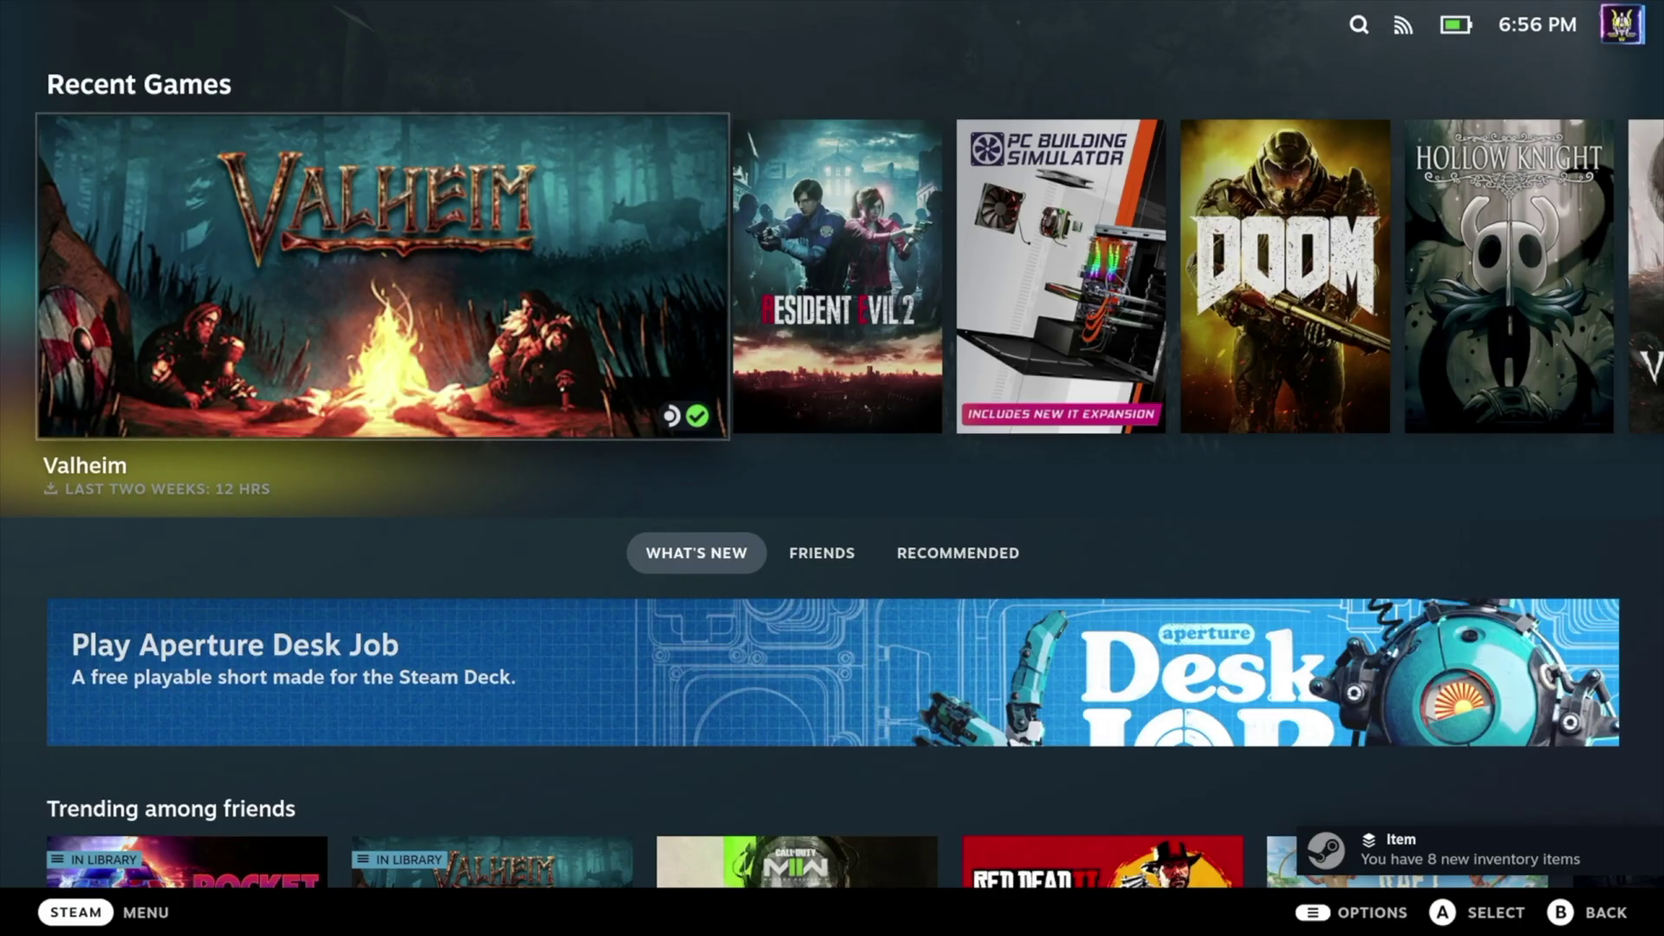
- Open the Library in Steam's Gaming Mode and go to the Emulation collection among its collections
key(Up)
key(ctrl+1)
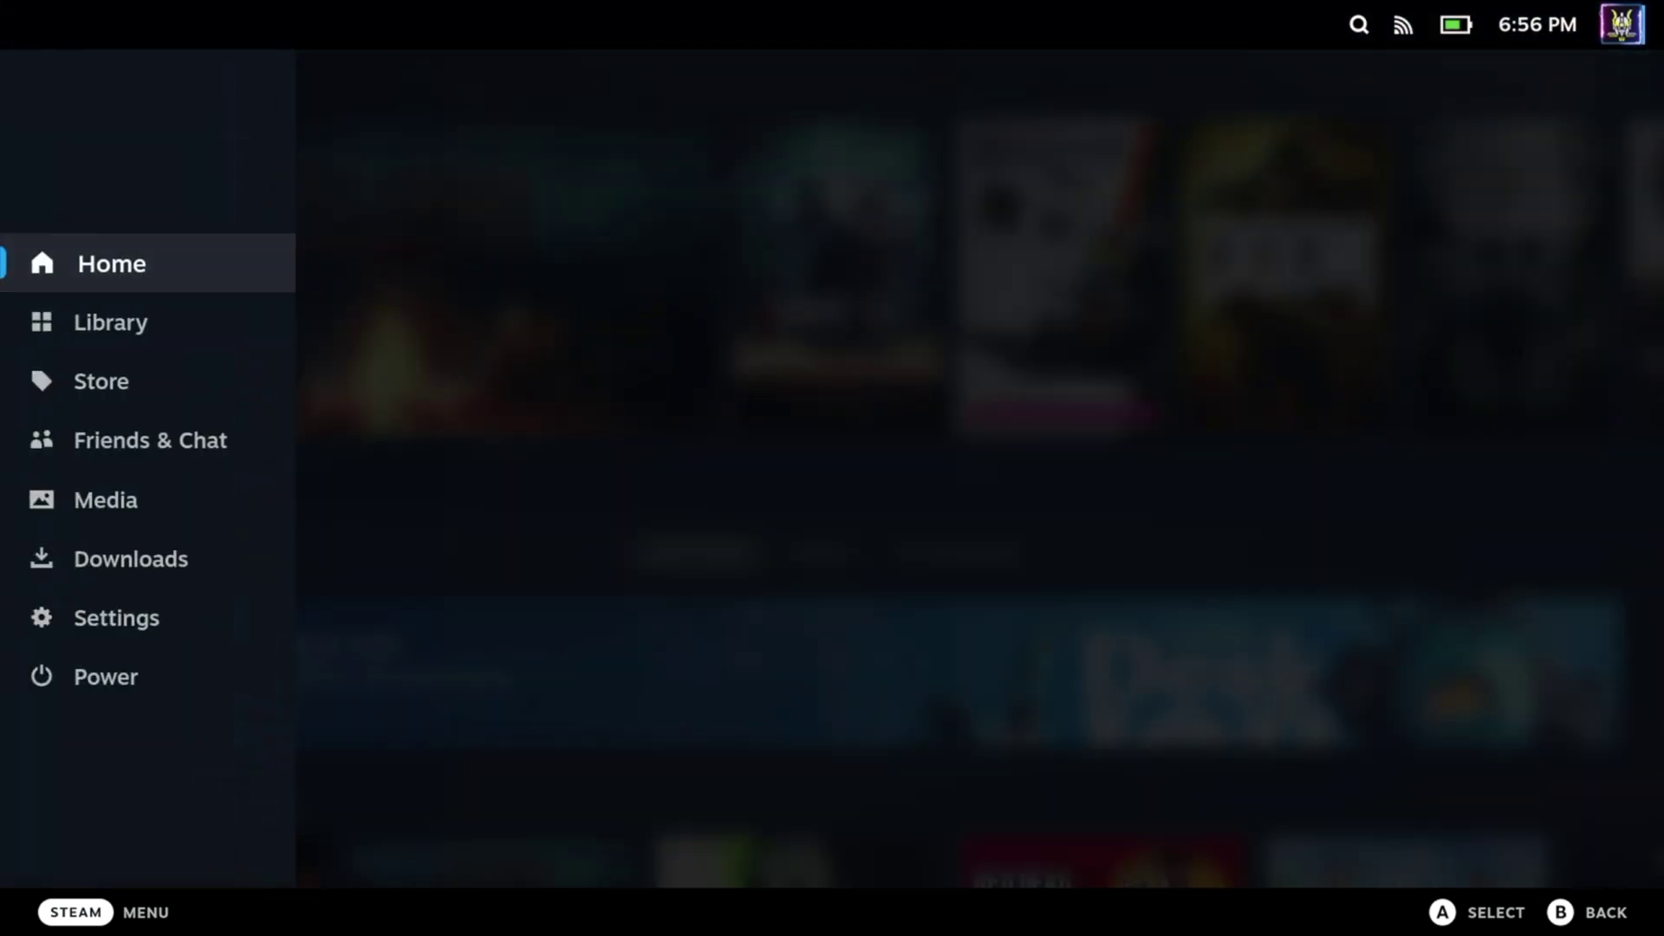
key(Down)
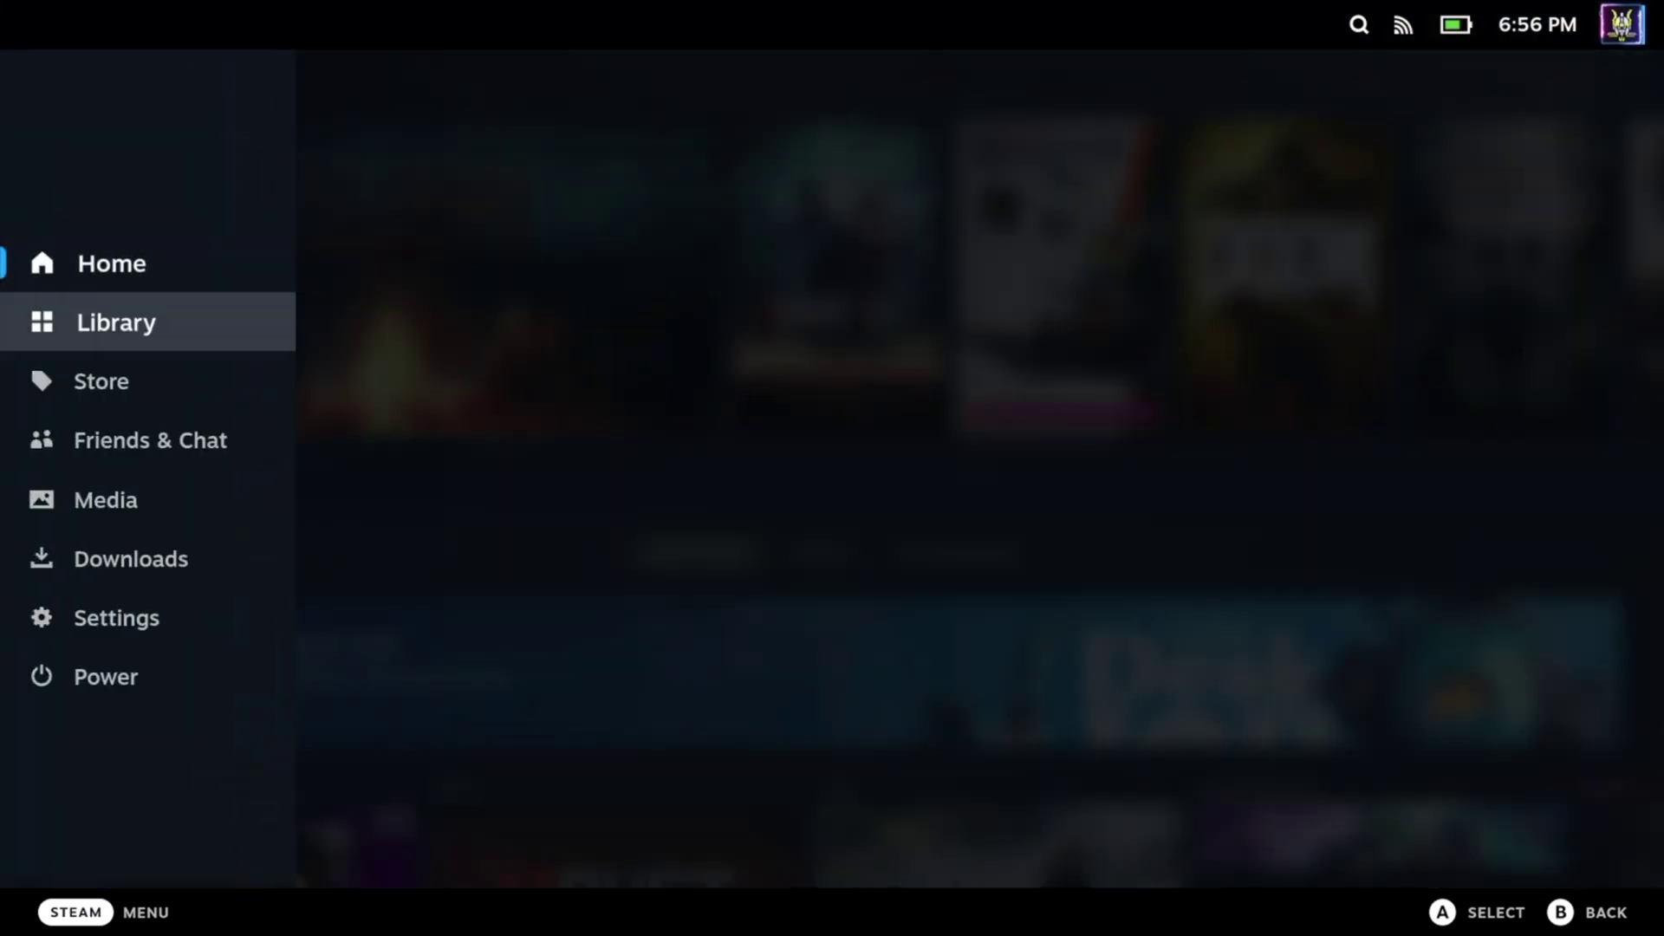
key(Return)
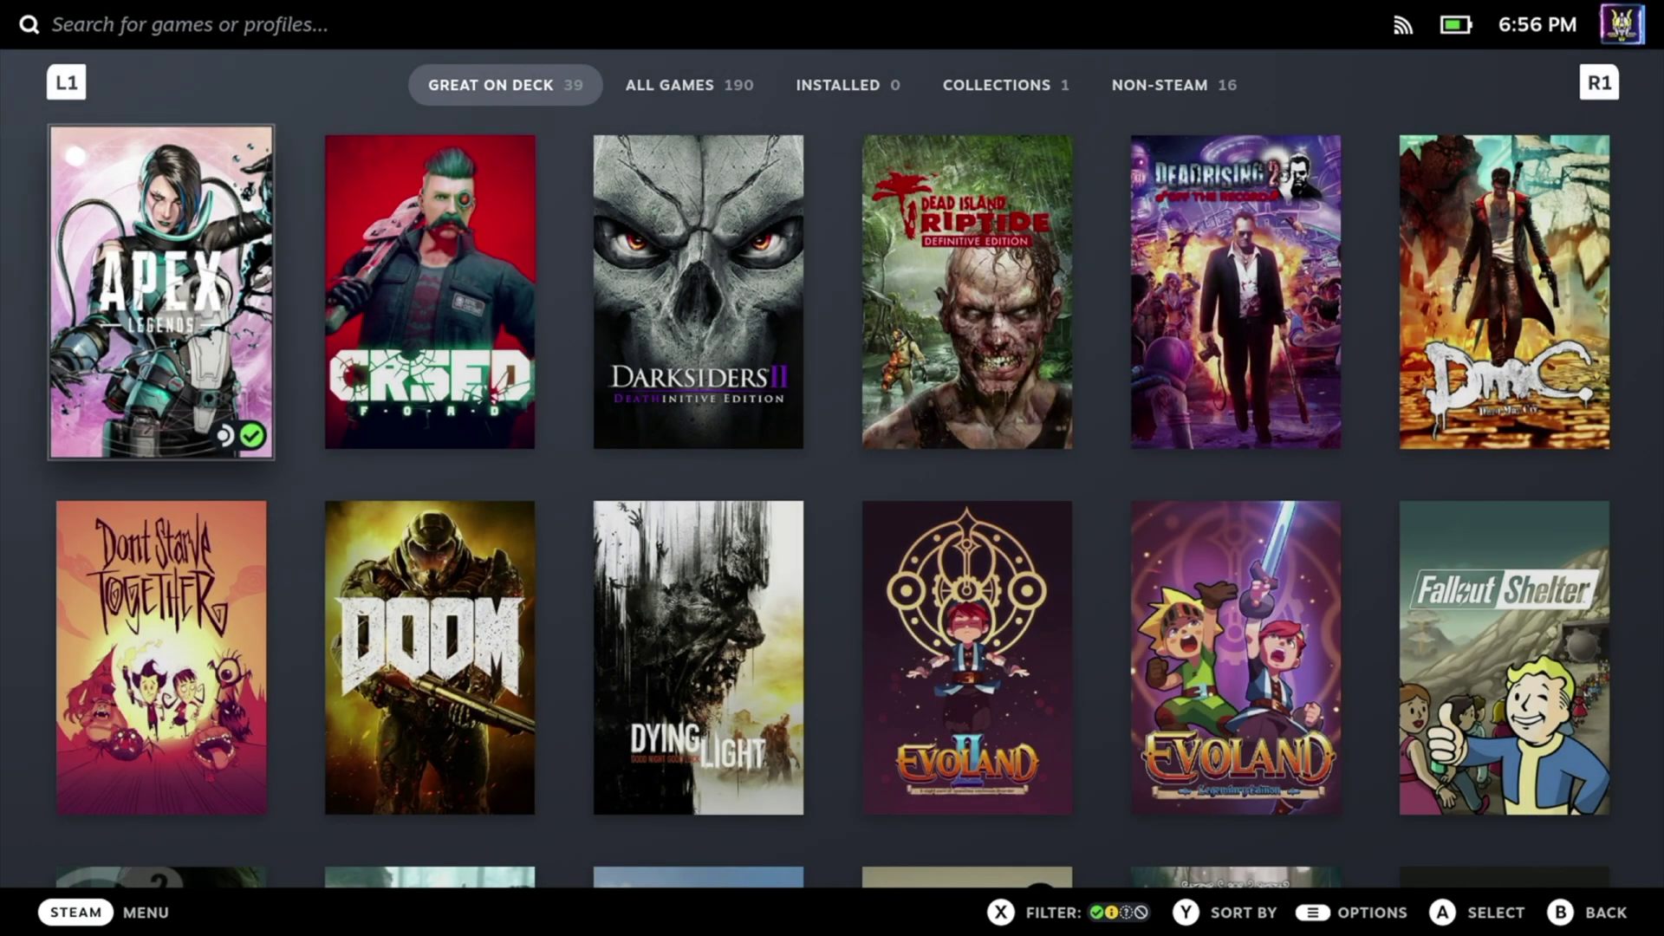
key(Page_Down)
key(Page_Down)
key(Page_Down)
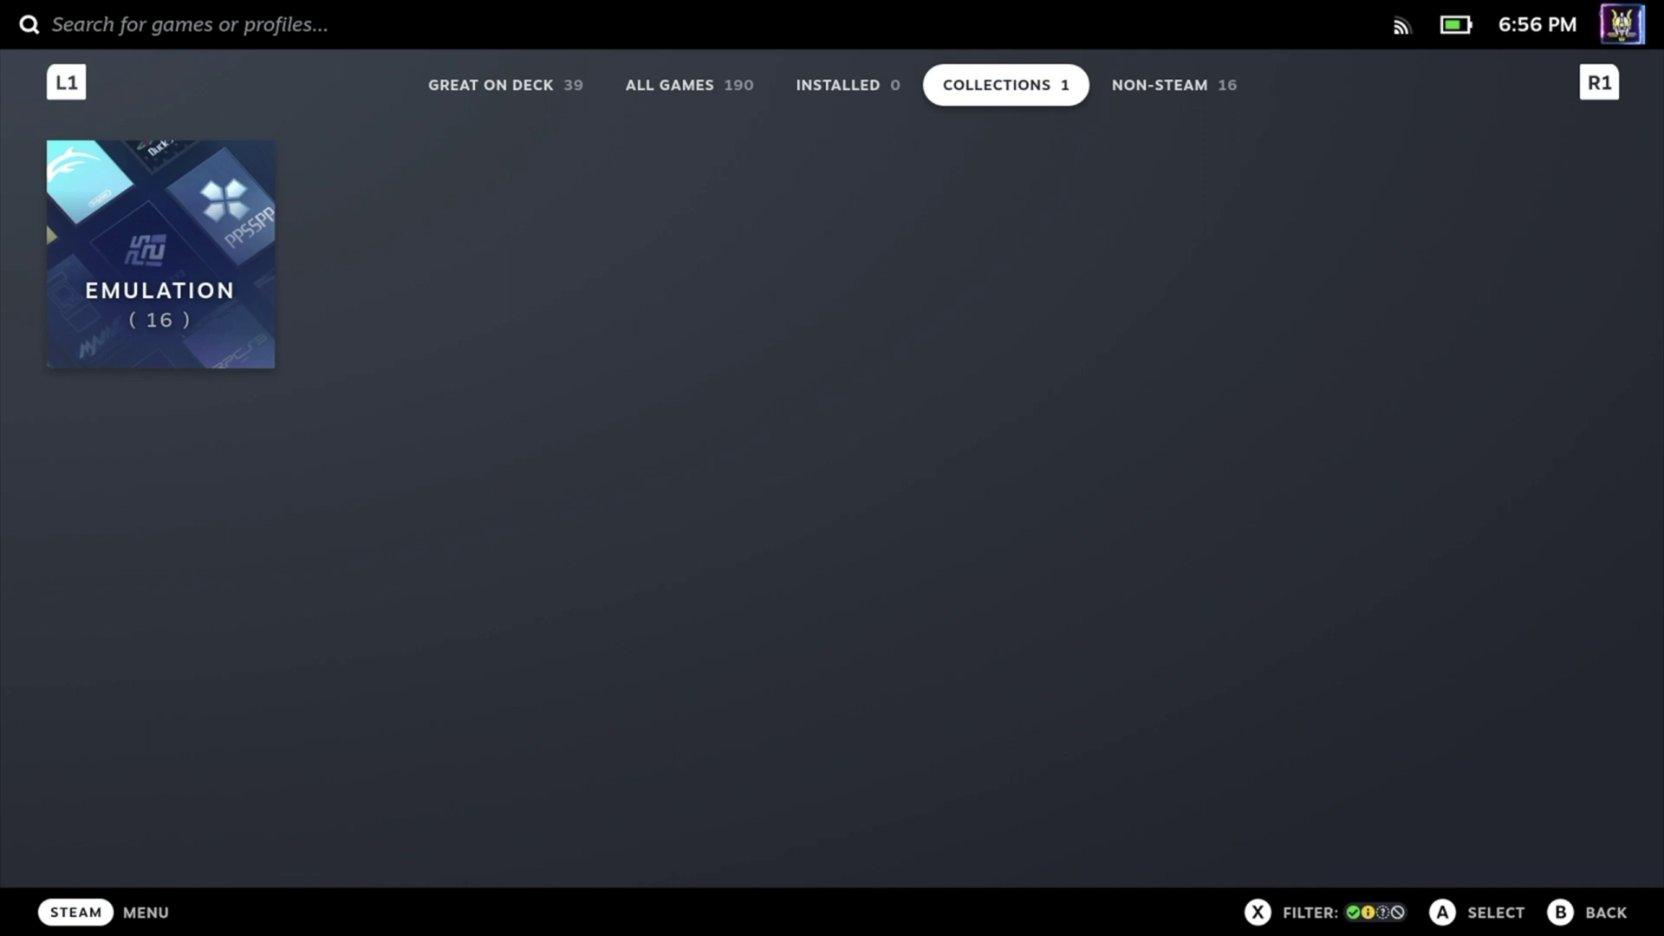
key(Down)
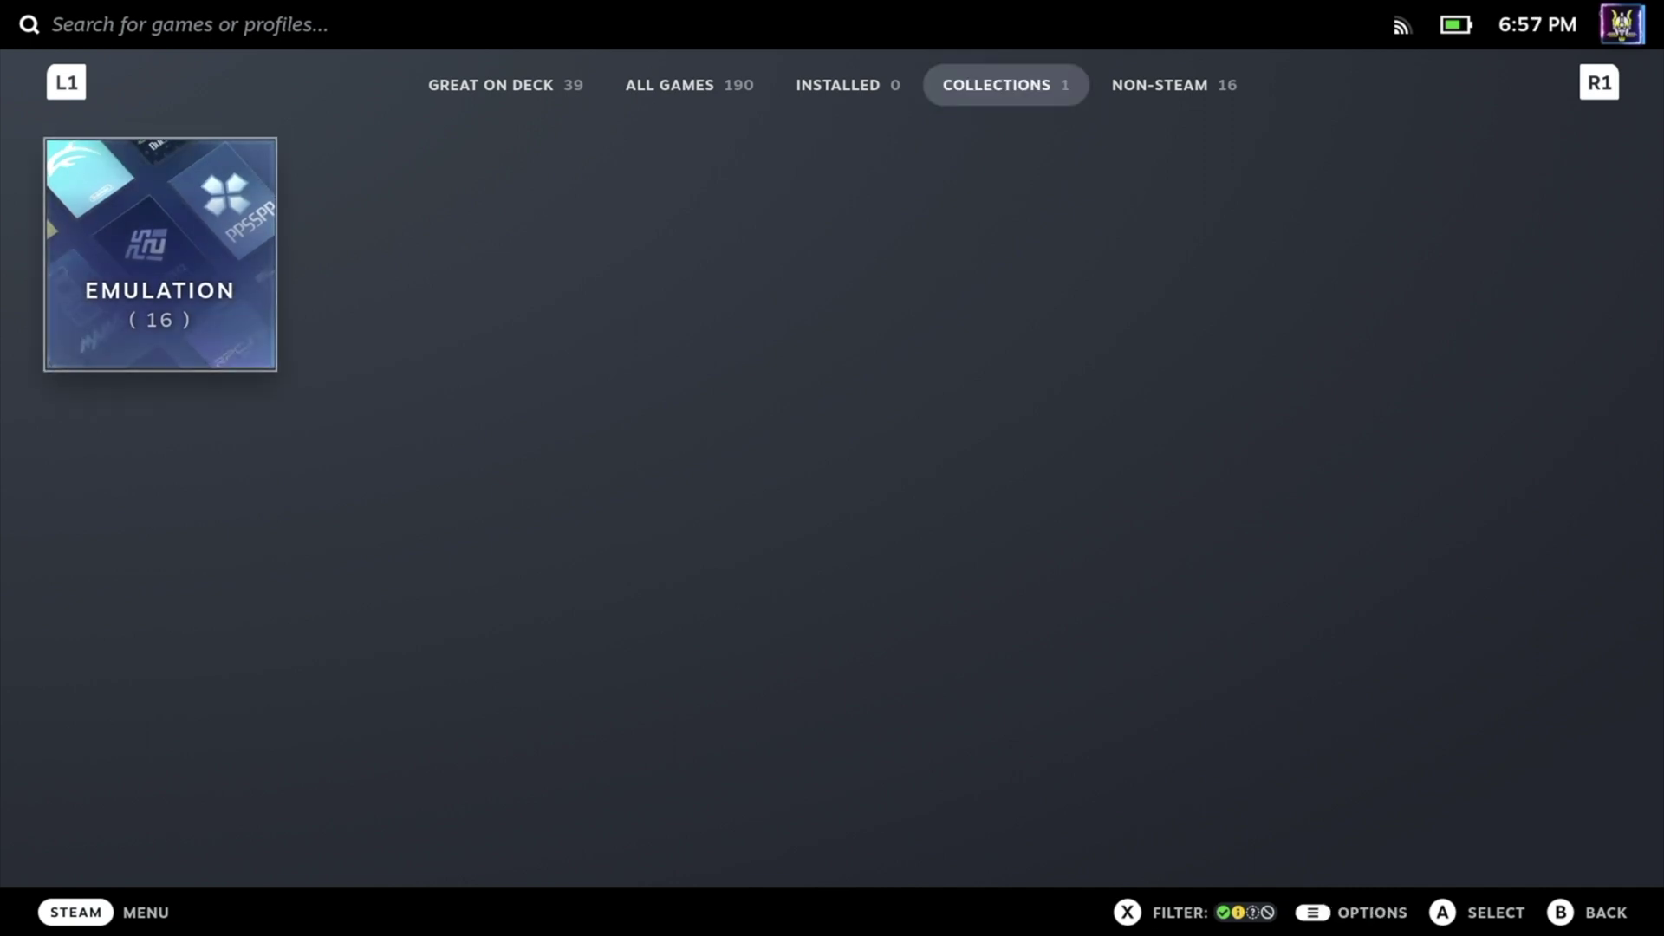
- Show the library's non-Steam shortcuts and decline adding Google Chrome
key(Up)
key(Right)
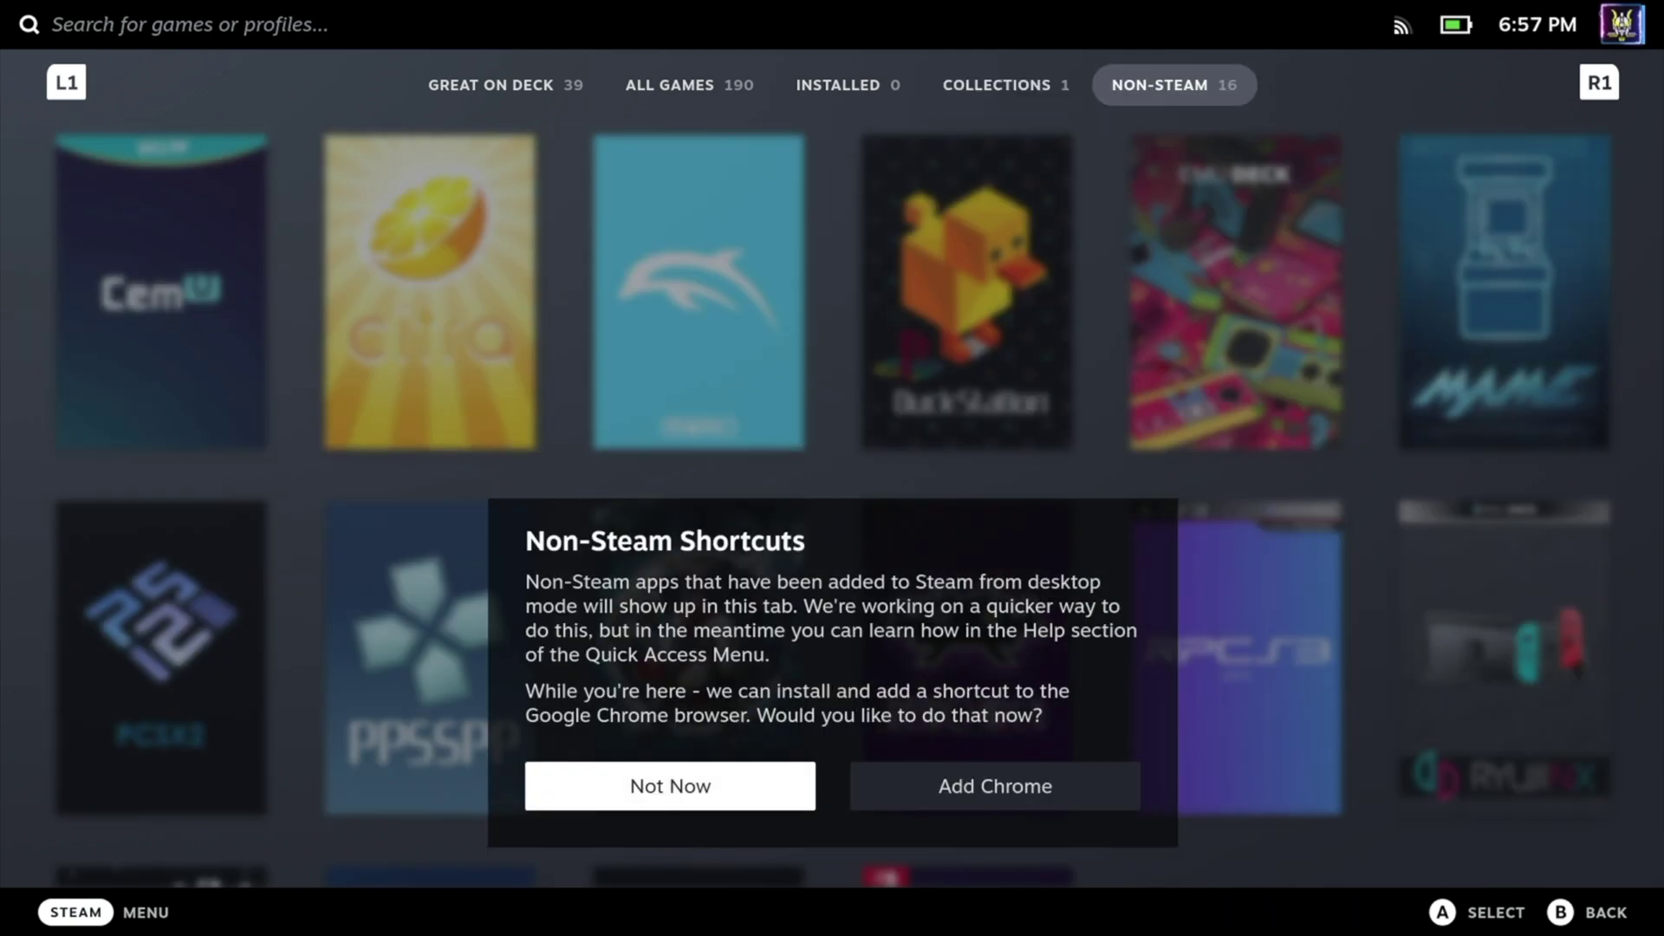
key(Return)
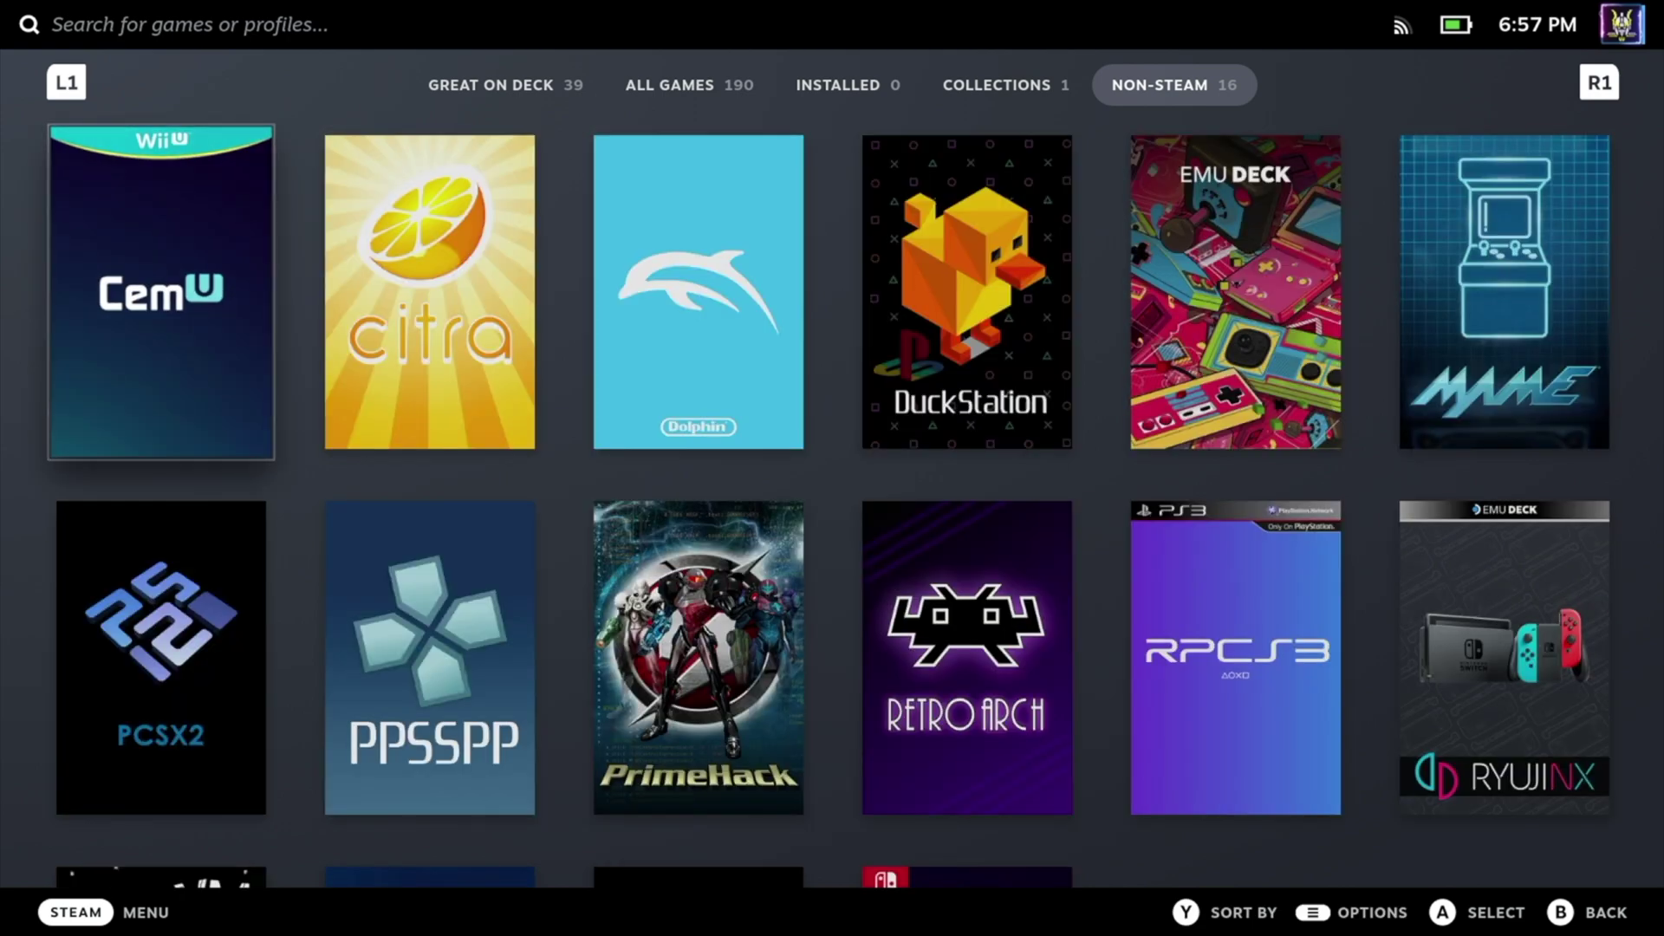
- Look through the added emulators and open the page of the EmulationStation DE shortcut with the EmuDeck poster
key(Down)
key(Down)
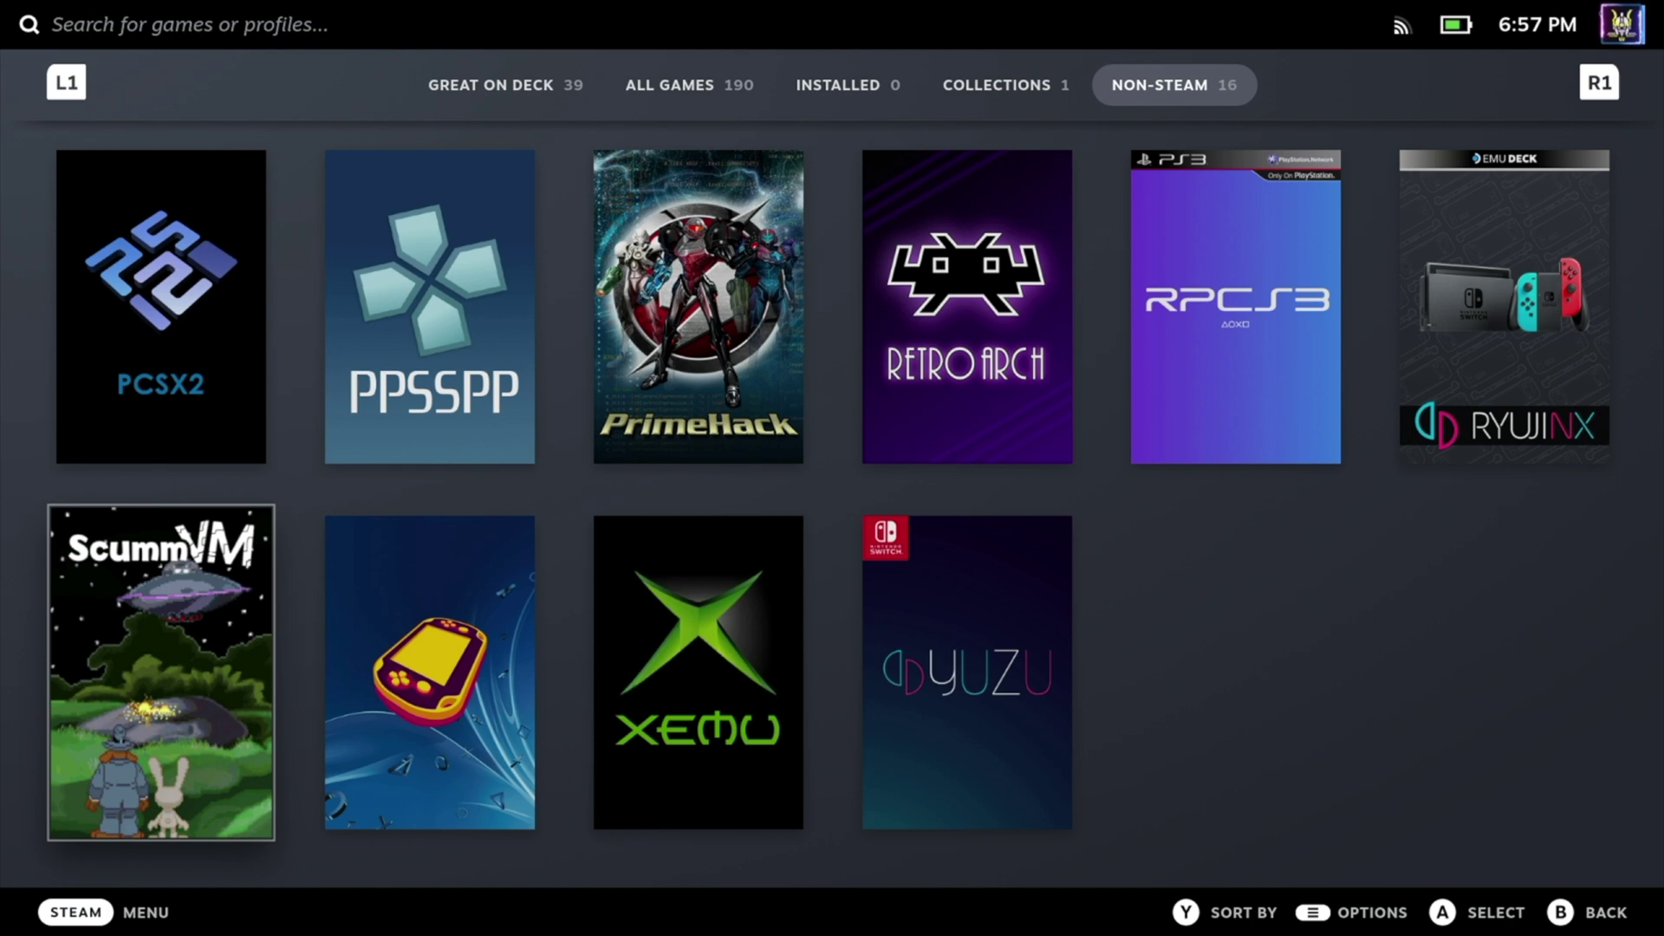
key(Up)
key(Up)
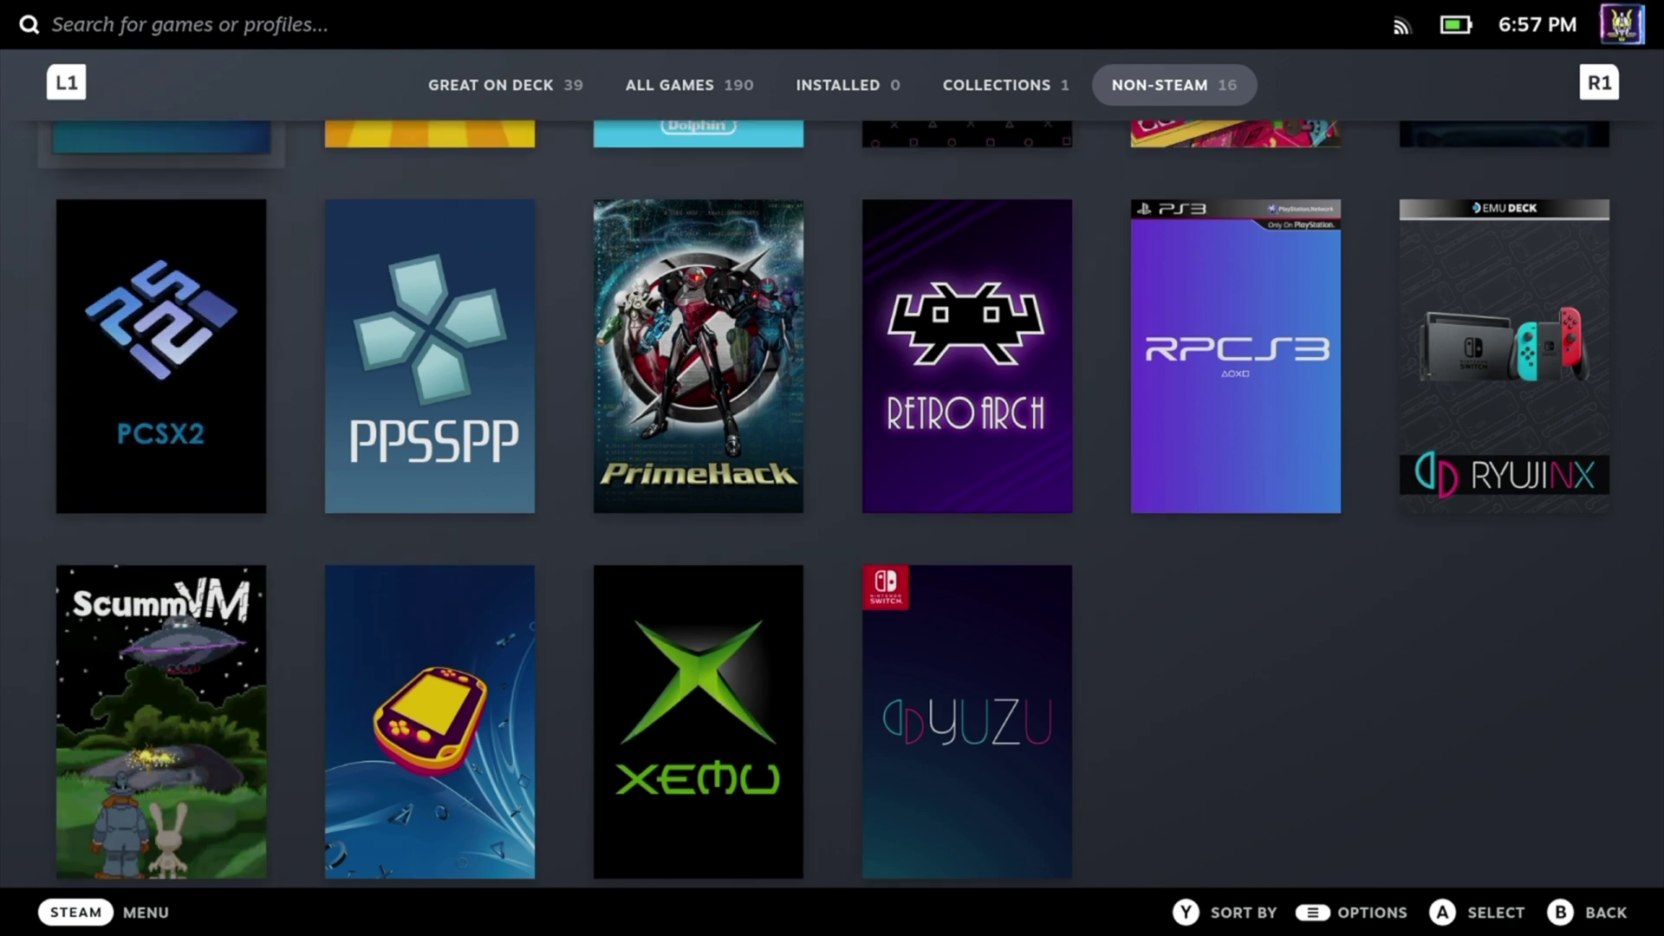
key(Right)
key(Right)
key(Right)
key(Right)
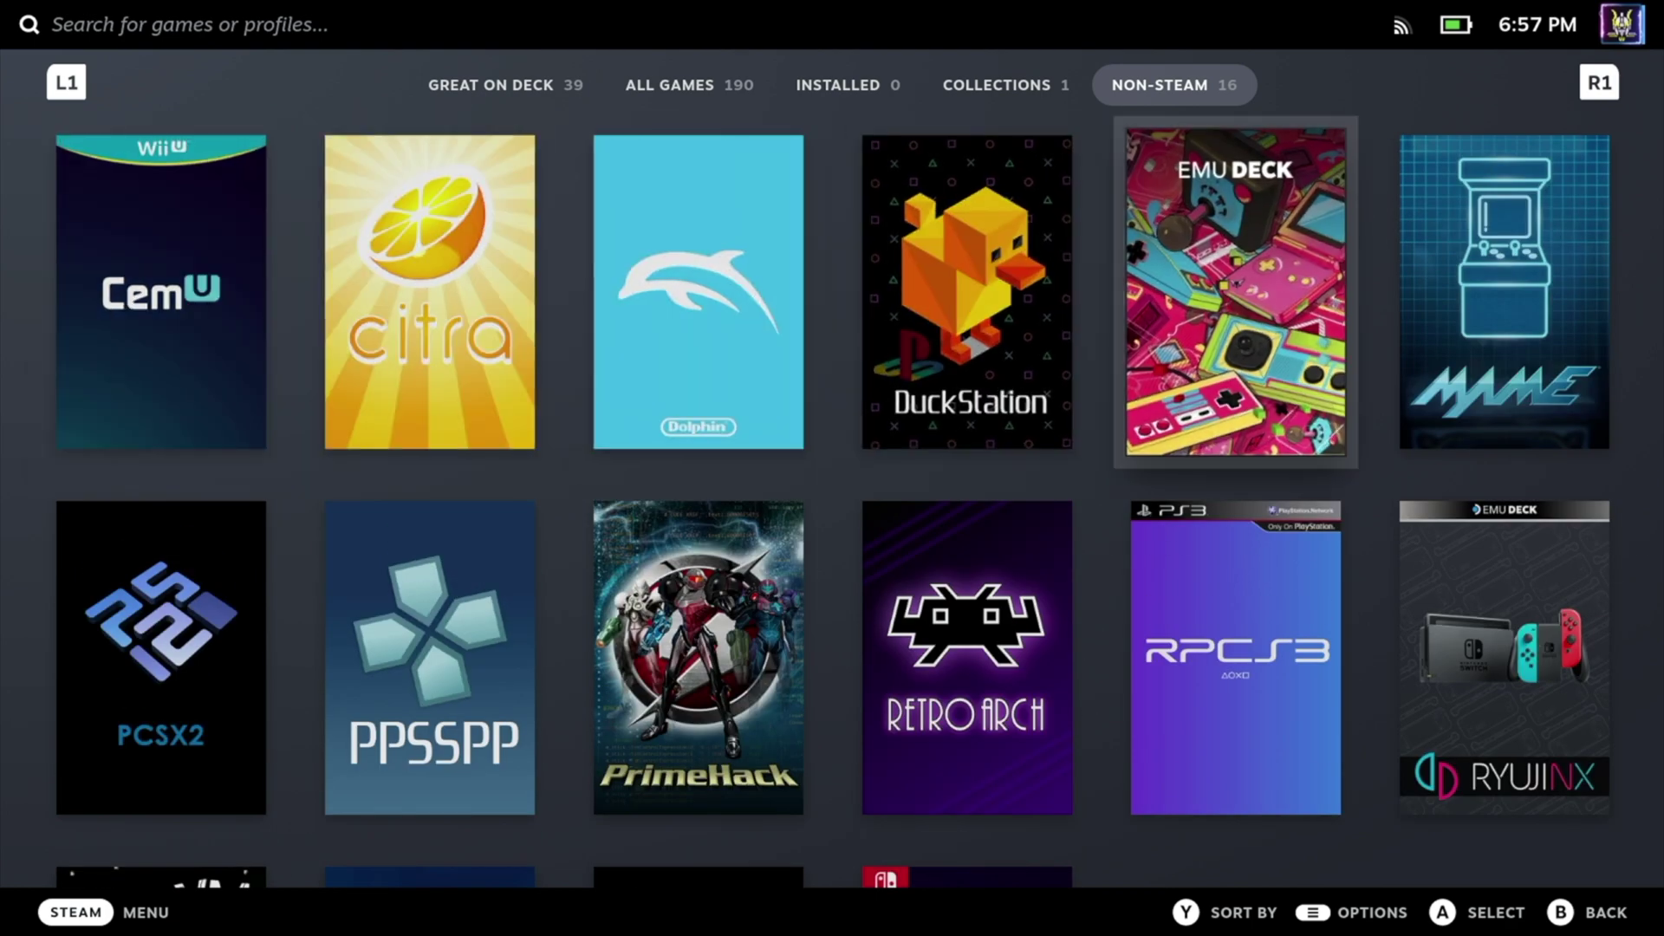
key(Return)
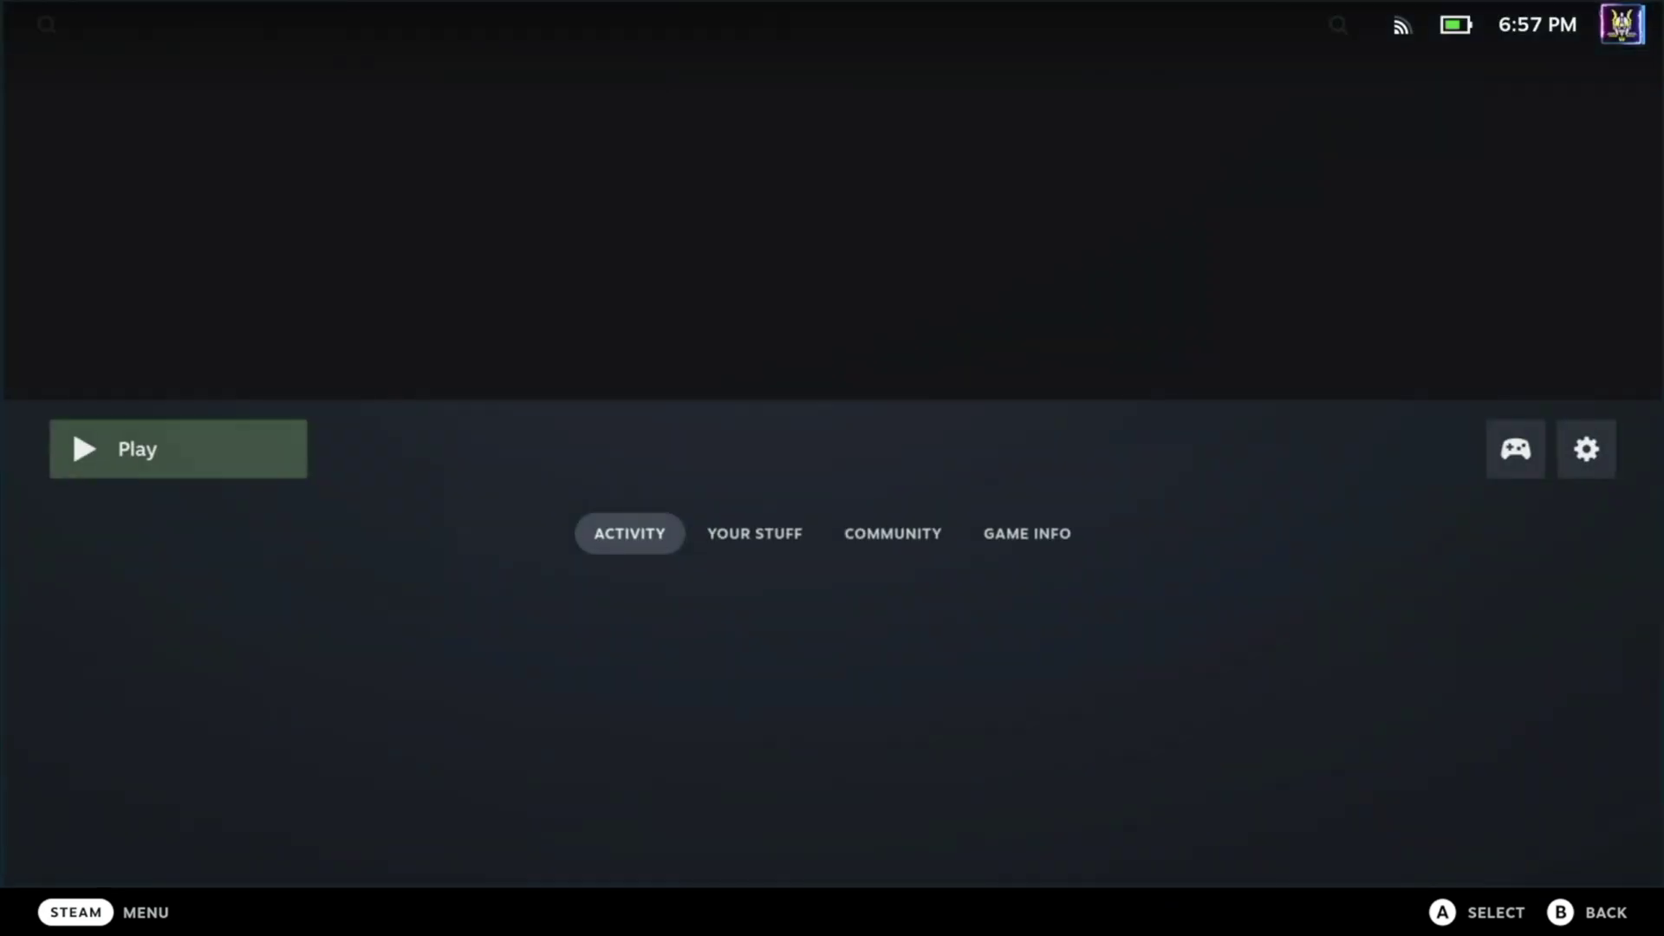